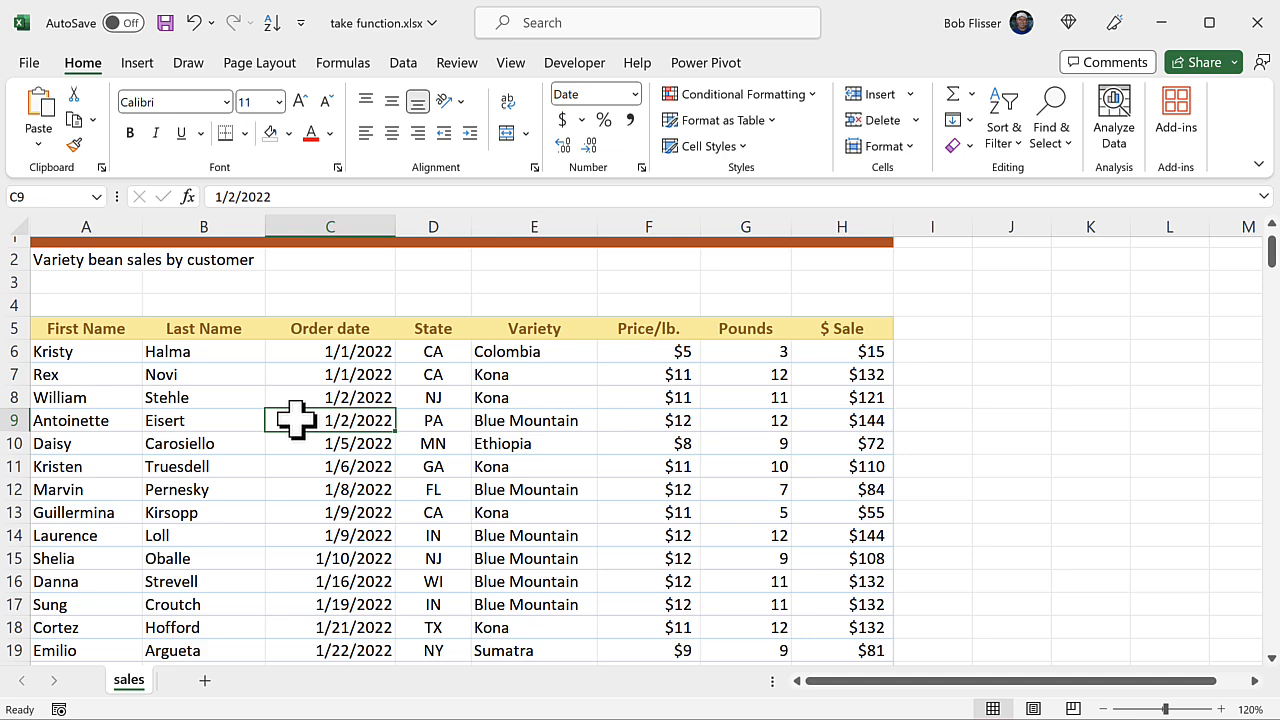
Select the entire sales table including its header row and name the range "data".
{"action": "key", "text": "ctrl+a"}
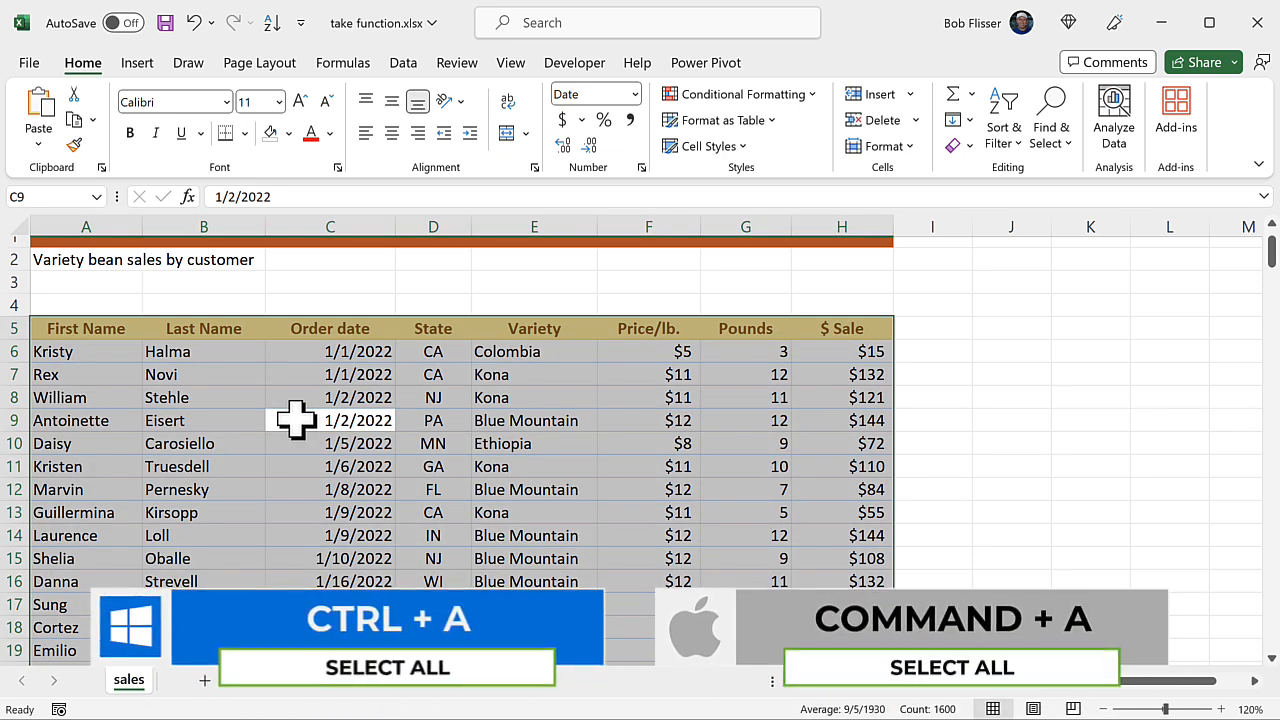
{"action": "left_click", "coordinate": [48, 196]}
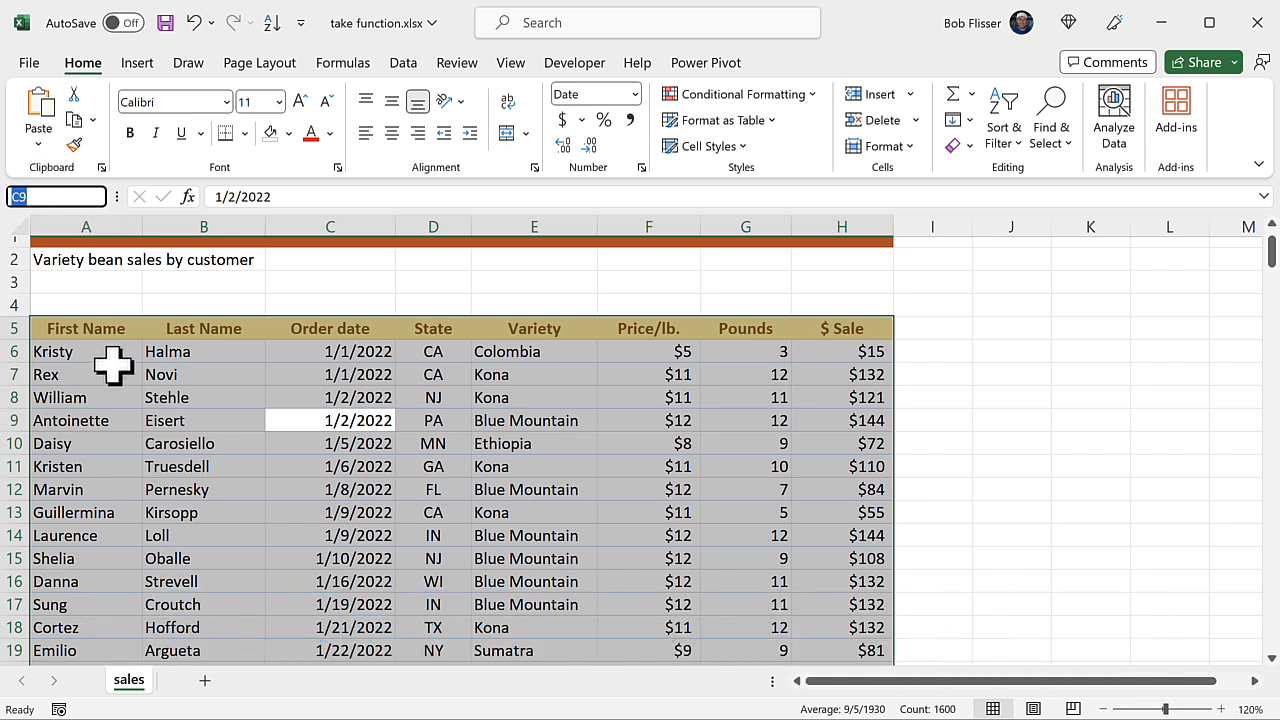
{"action": "type", "text": "data"}
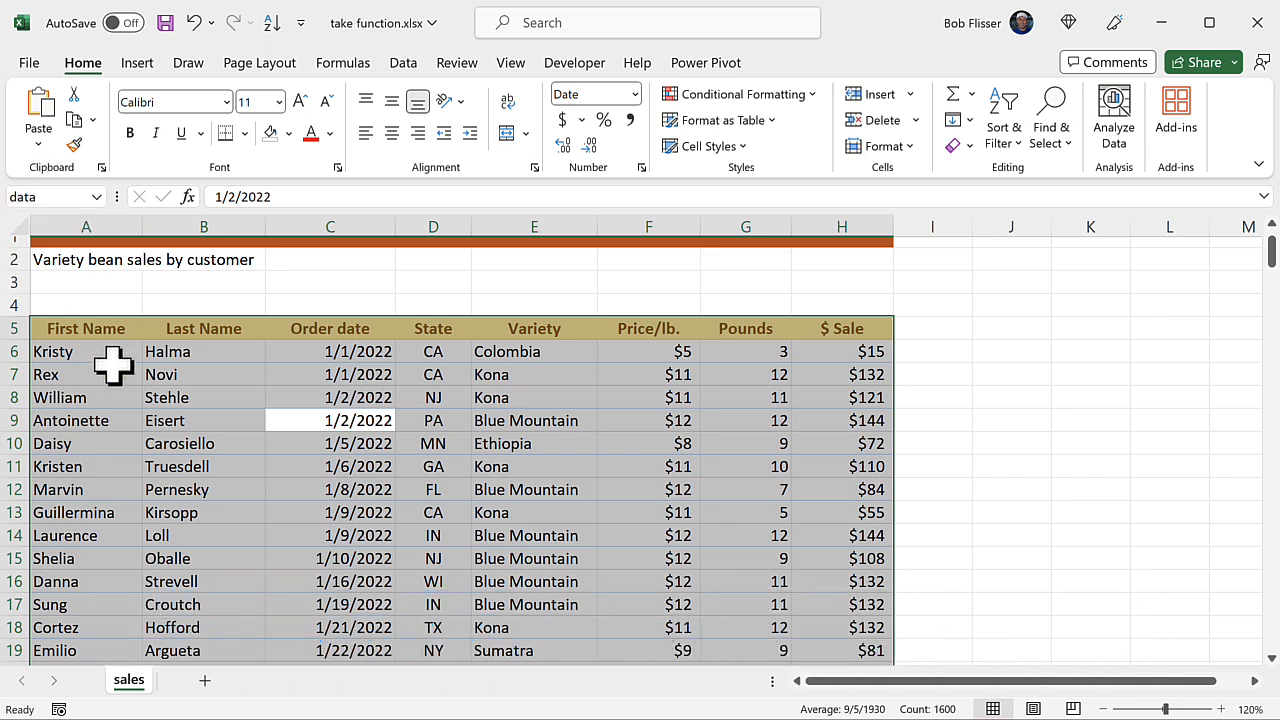
{"action": "left_click", "coordinate": [112, 367]}
Jump to the named range "data" to check which cells it covers, and deselect it.
{"action": "left_click", "coordinate": [97, 197]}
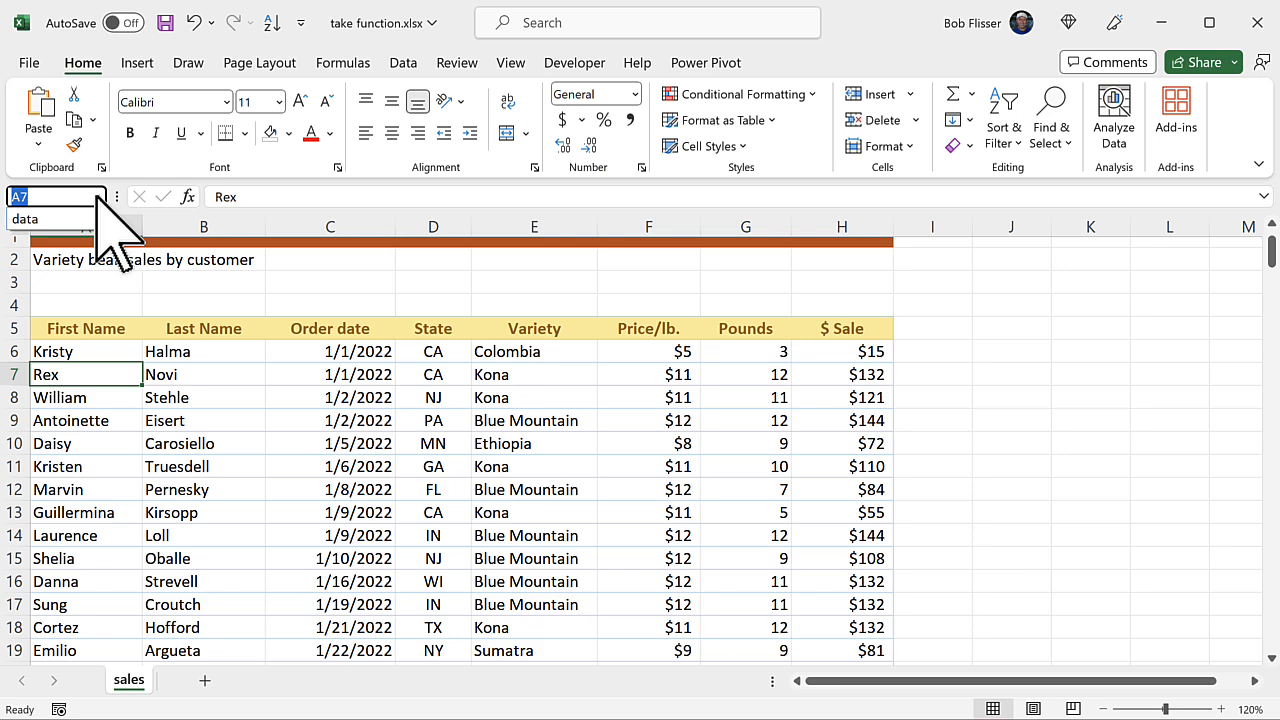
{"action": "left_click", "coordinate": [88, 218]}
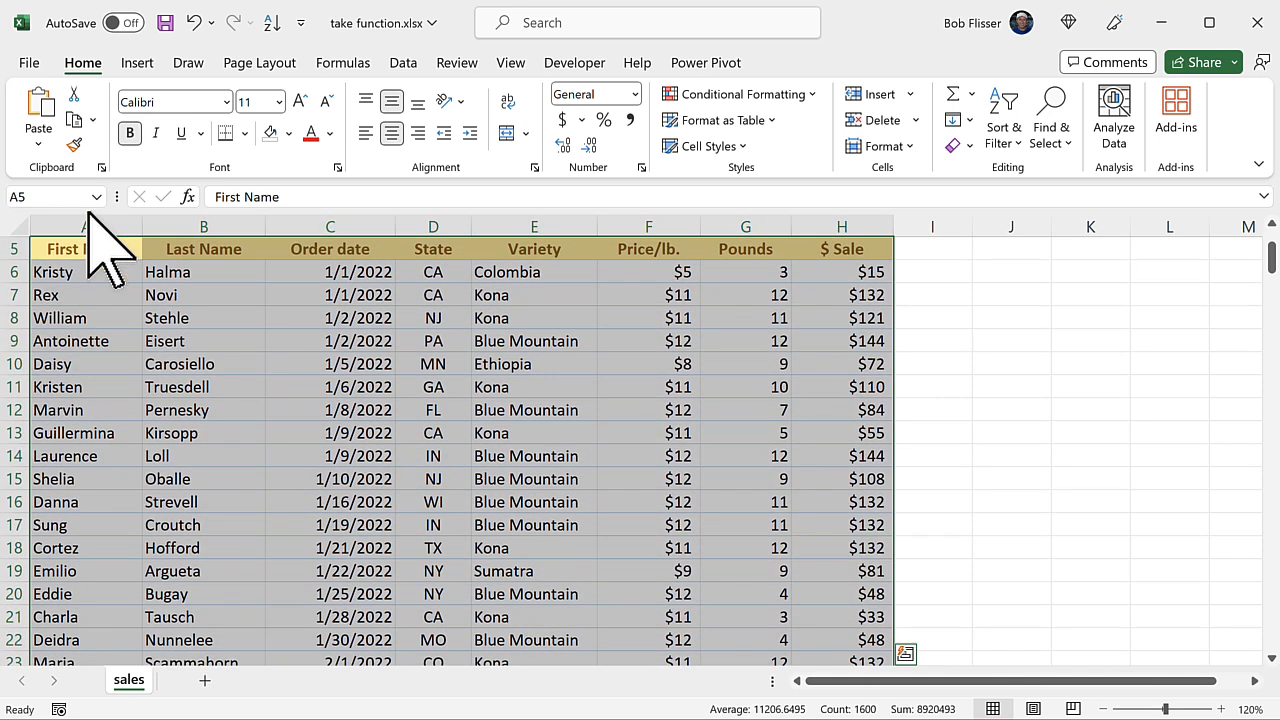
{"action": "scroll", "coordinate": [265, 342], "scroll_direction": "up", "scroll_amount": 1}
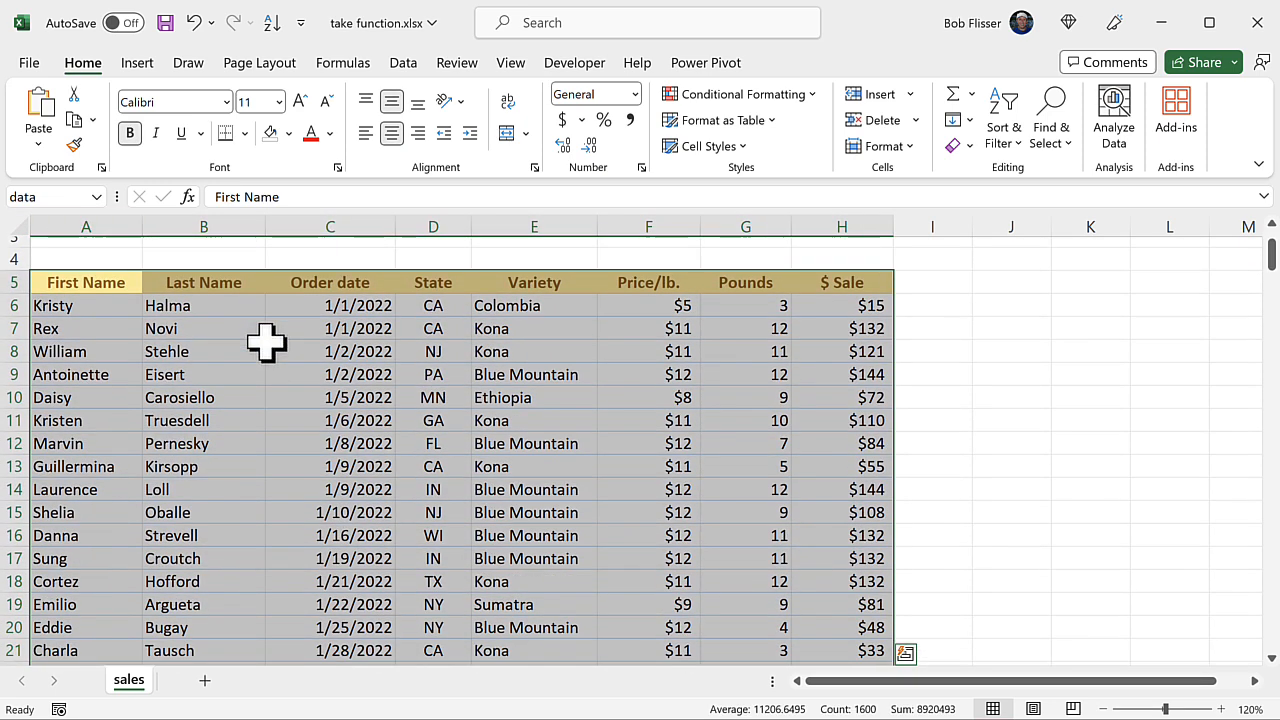
{"action": "scroll", "coordinate": [265, 342], "scroll_direction": "down", "scroll_amount": 1}
{"action": "left_click", "coordinate": [238, 395]}
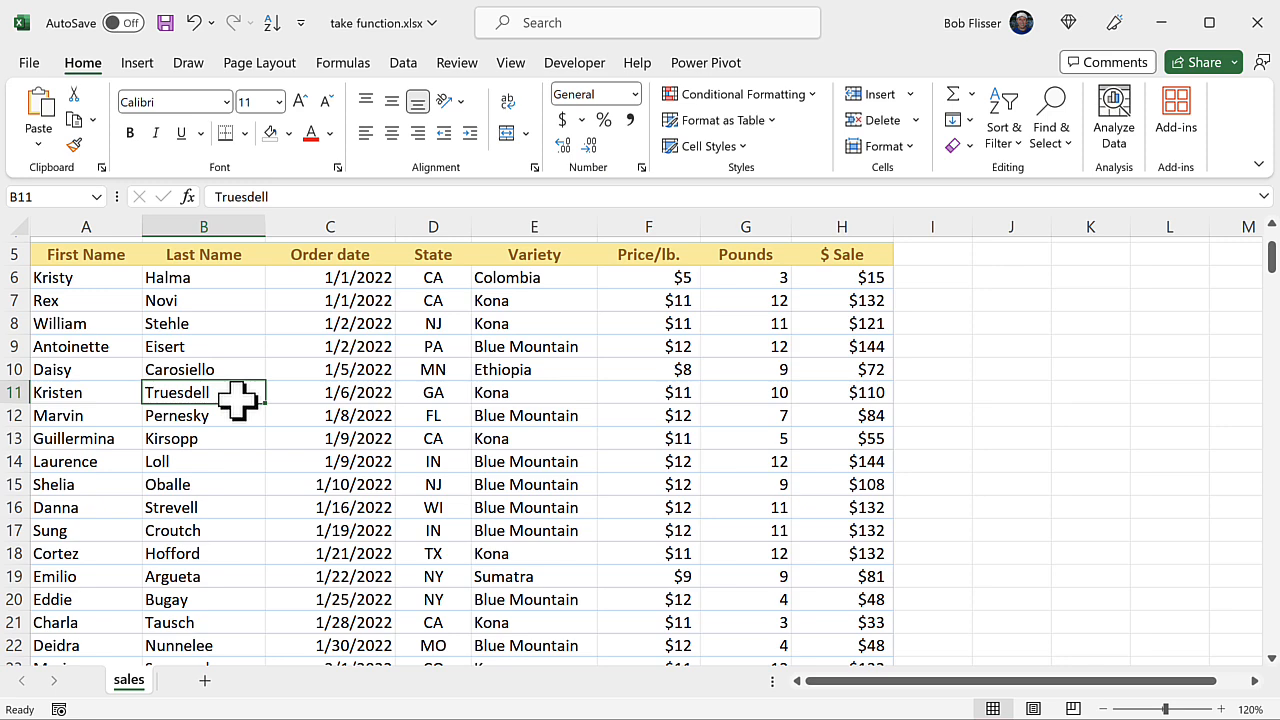
{"action": "scroll", "coordinate": [238, 400], "scroll_direction": "up", "scroll_amount": 1}
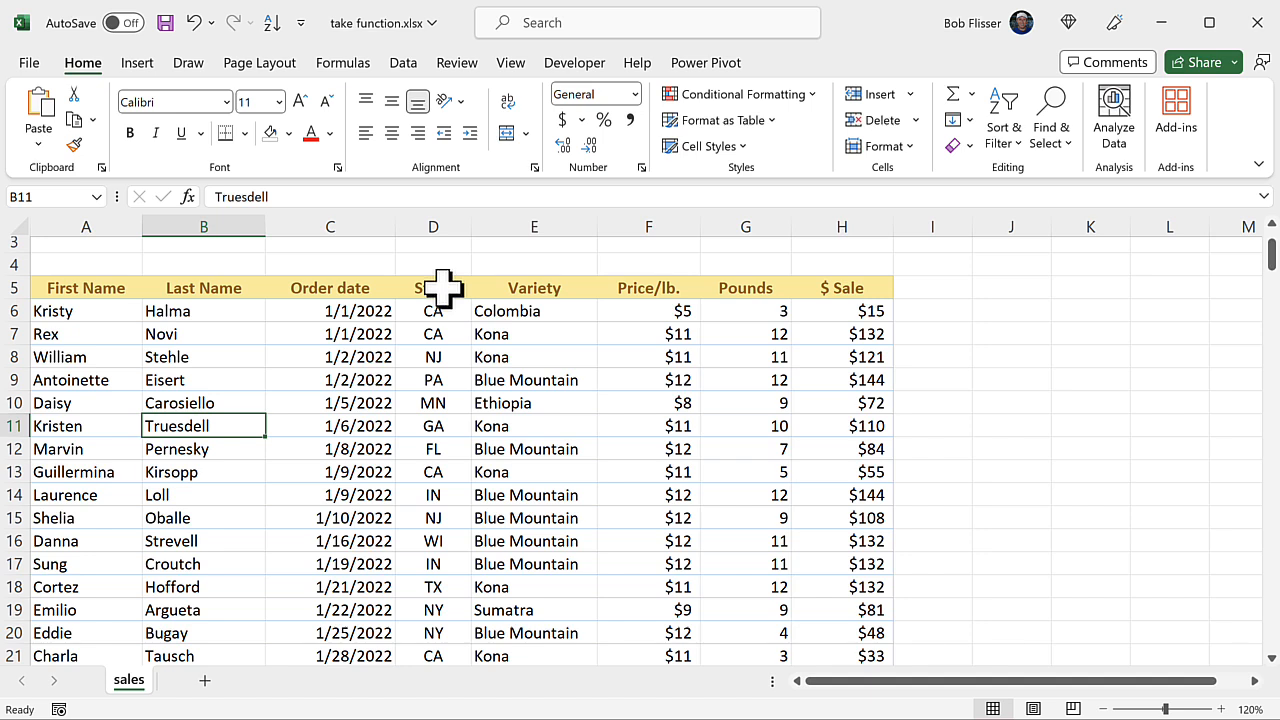
Create named ranges for the State and Variety columns down to the last record, using only the top row as names.
{"action": "left_click_drag", "start_coordinate": [443, 288], "coordinate": [503, 288]}
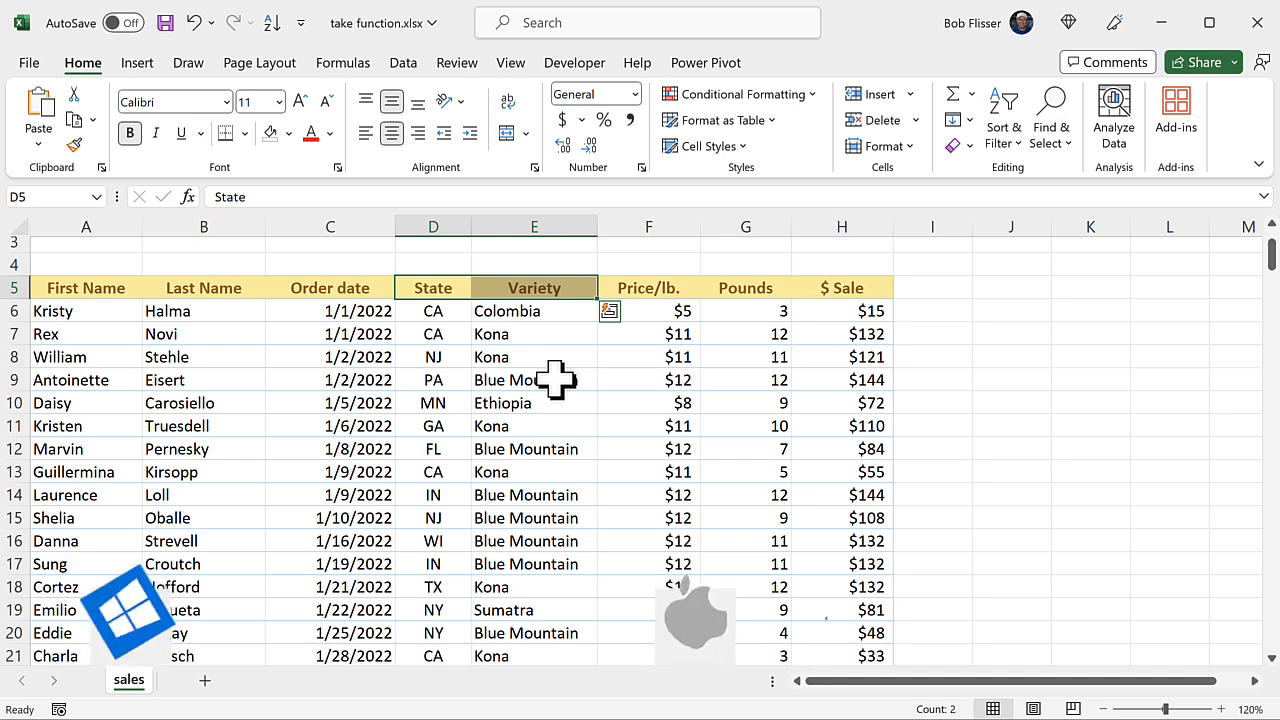
{"action": "key", "text": "ctrl+shift+Down"}
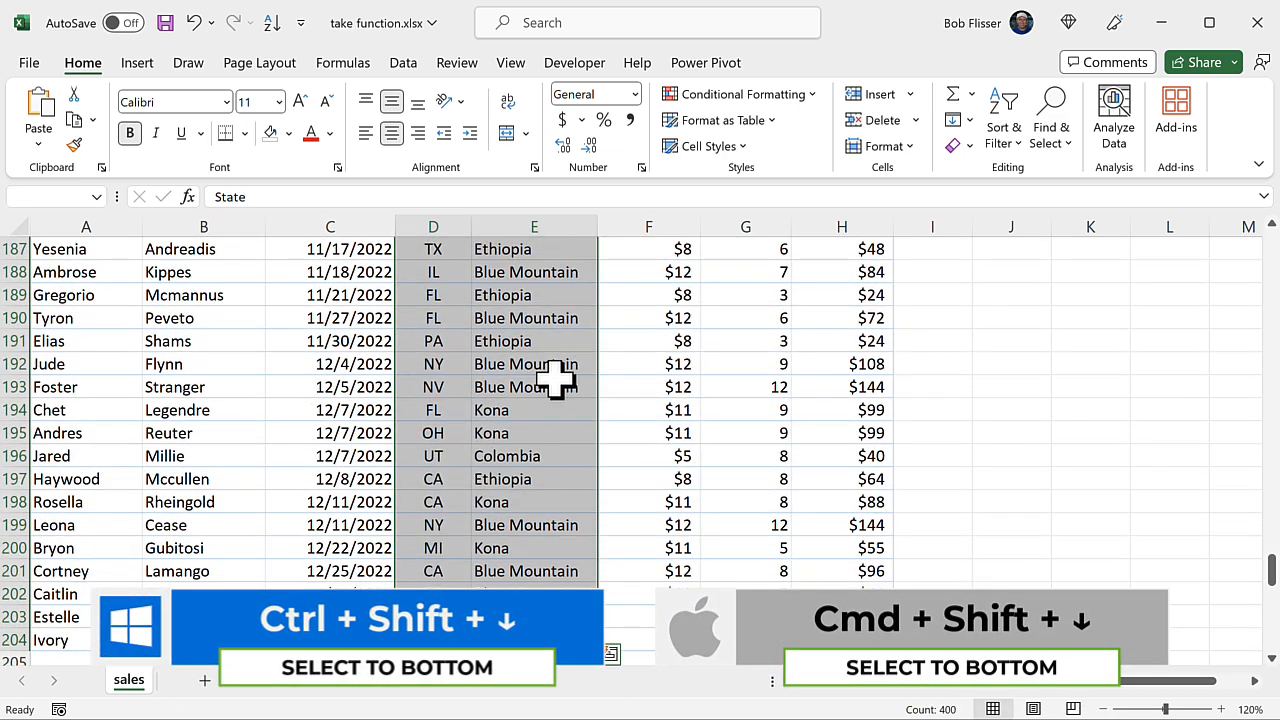
{"action": "left_click", "coordinate": [355, 62]}
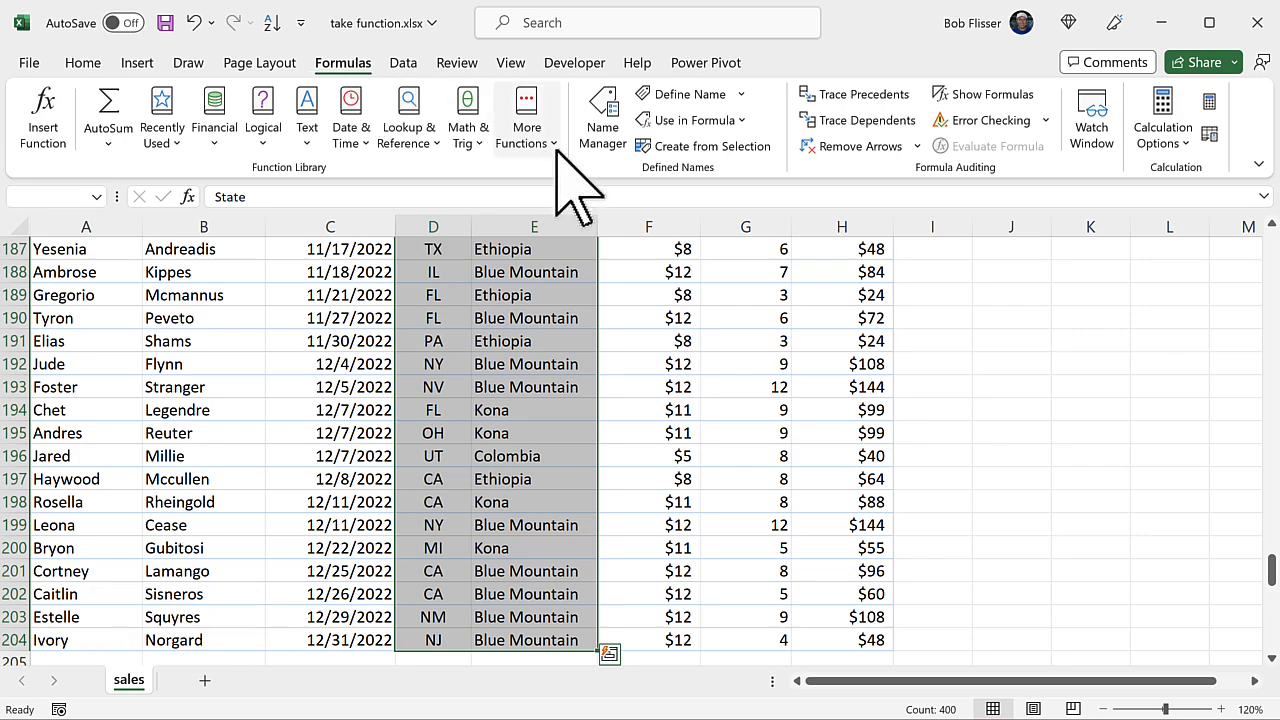
{"action": "left_click", "coordinate": [728, 146]}
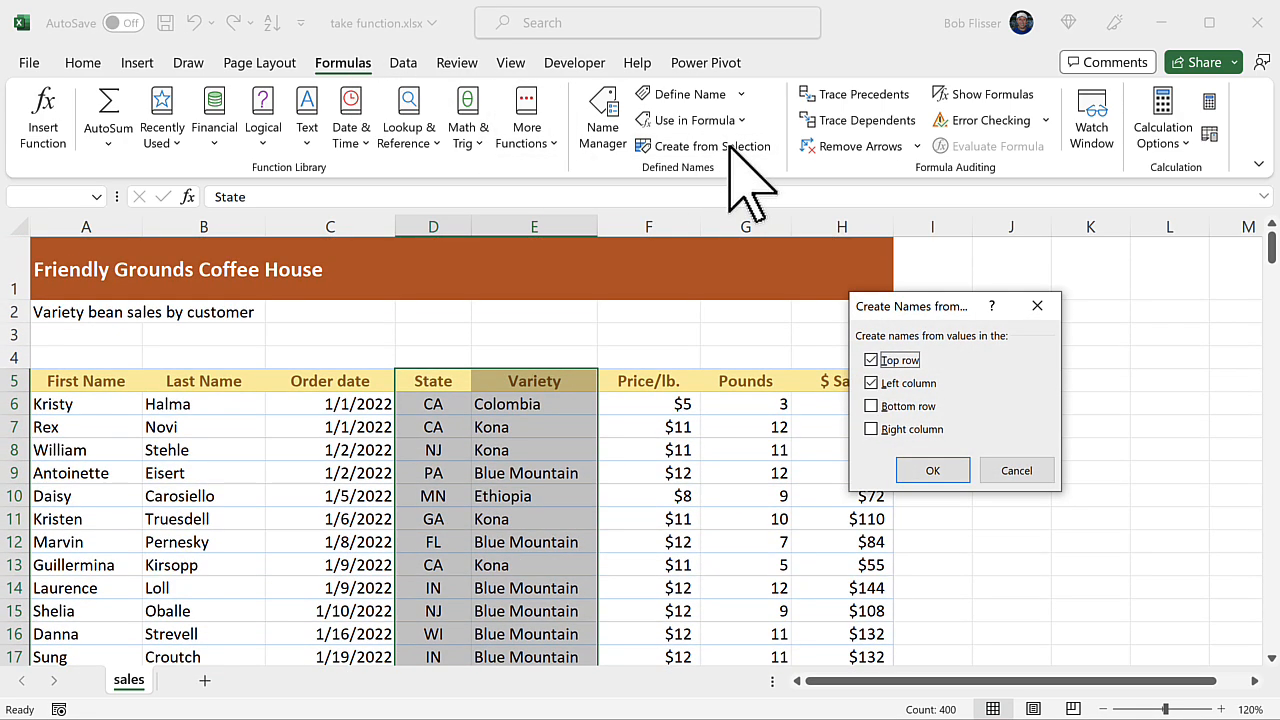
{"action": "left_click", "coordinate": [869, 383]}
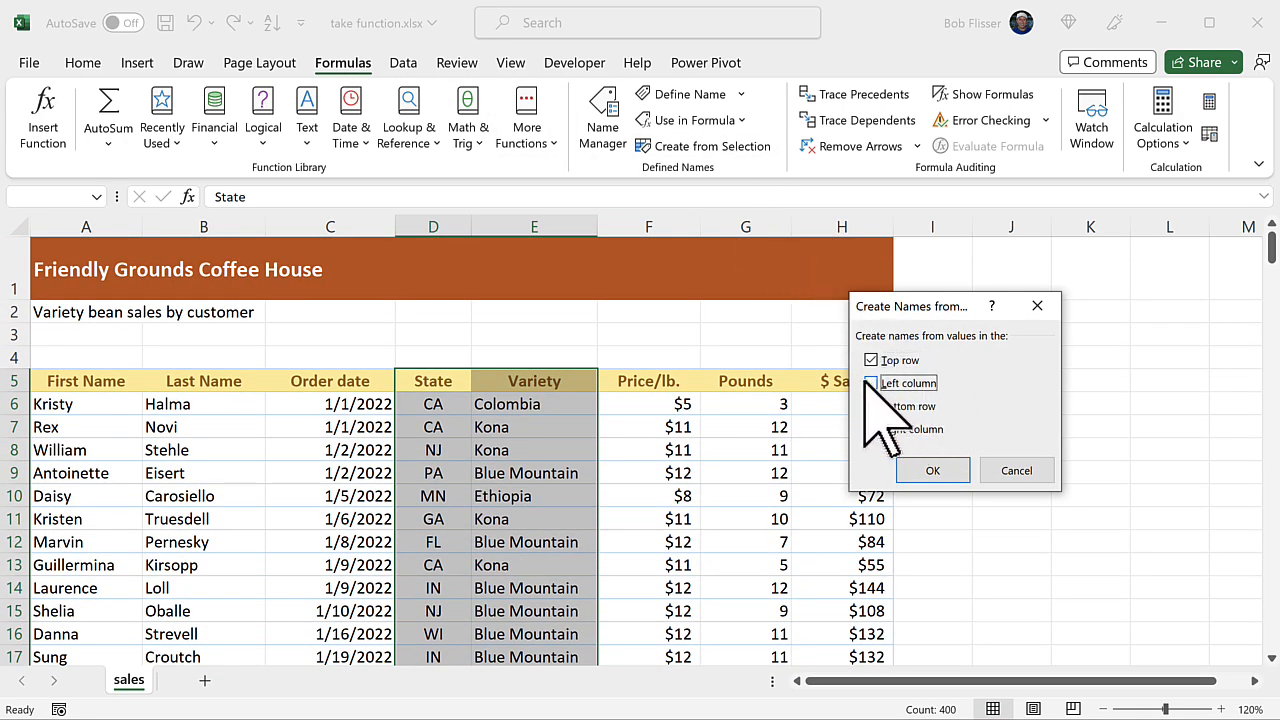
{"action": "left_click", "coordinate": [932, 470]}
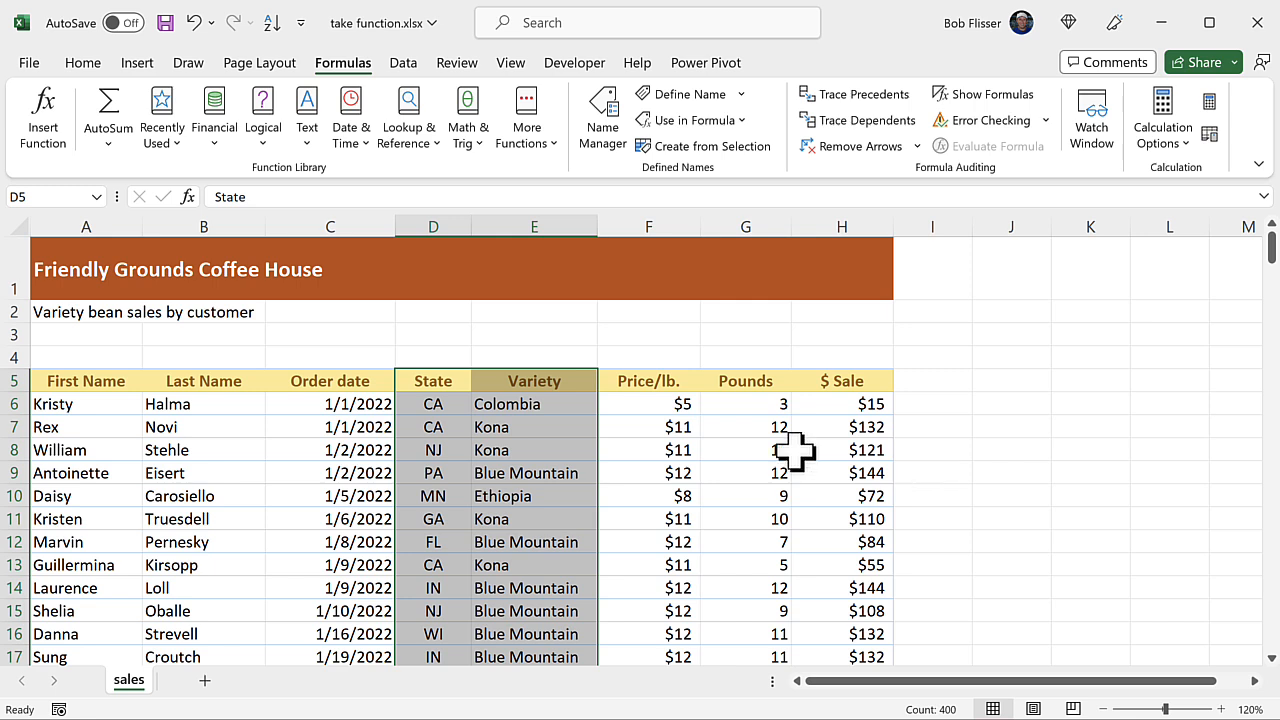
{"action": "left_click", "coordinate": [515, 492]}
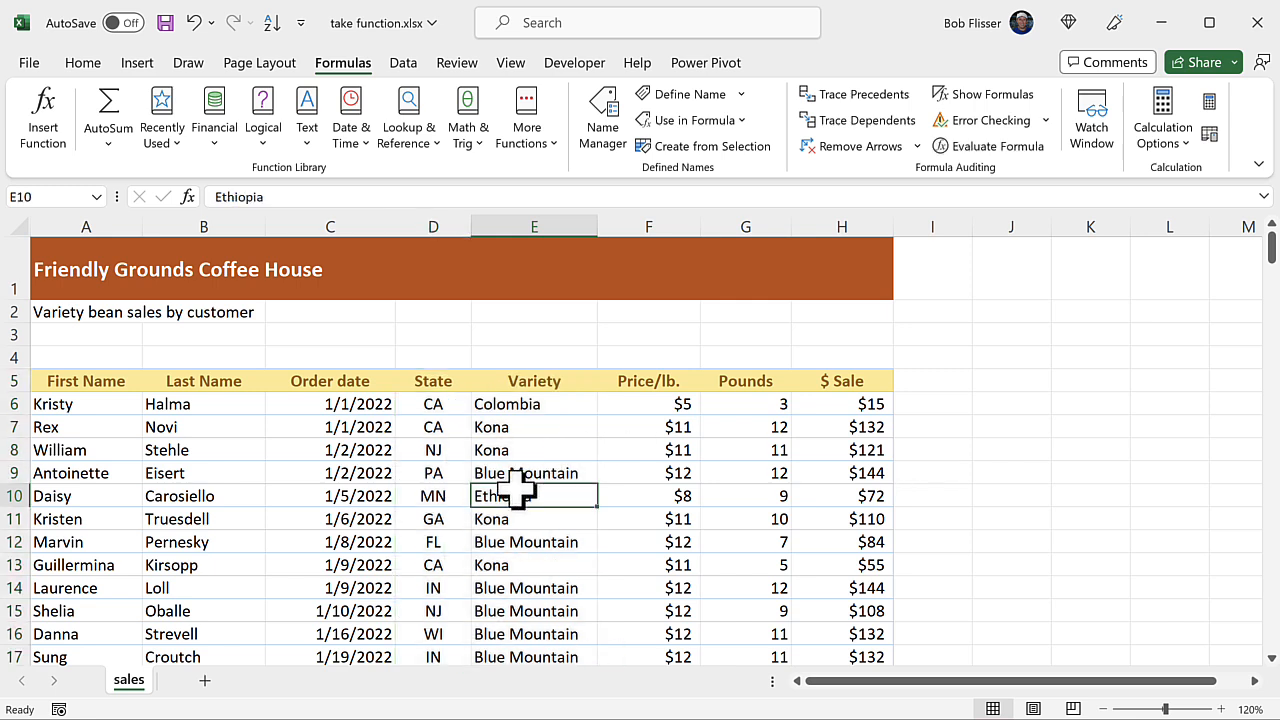
Review the names available for formulas and select the named range State to check its cells.
{"action": "left_click", "coordinate": [742, 121]}
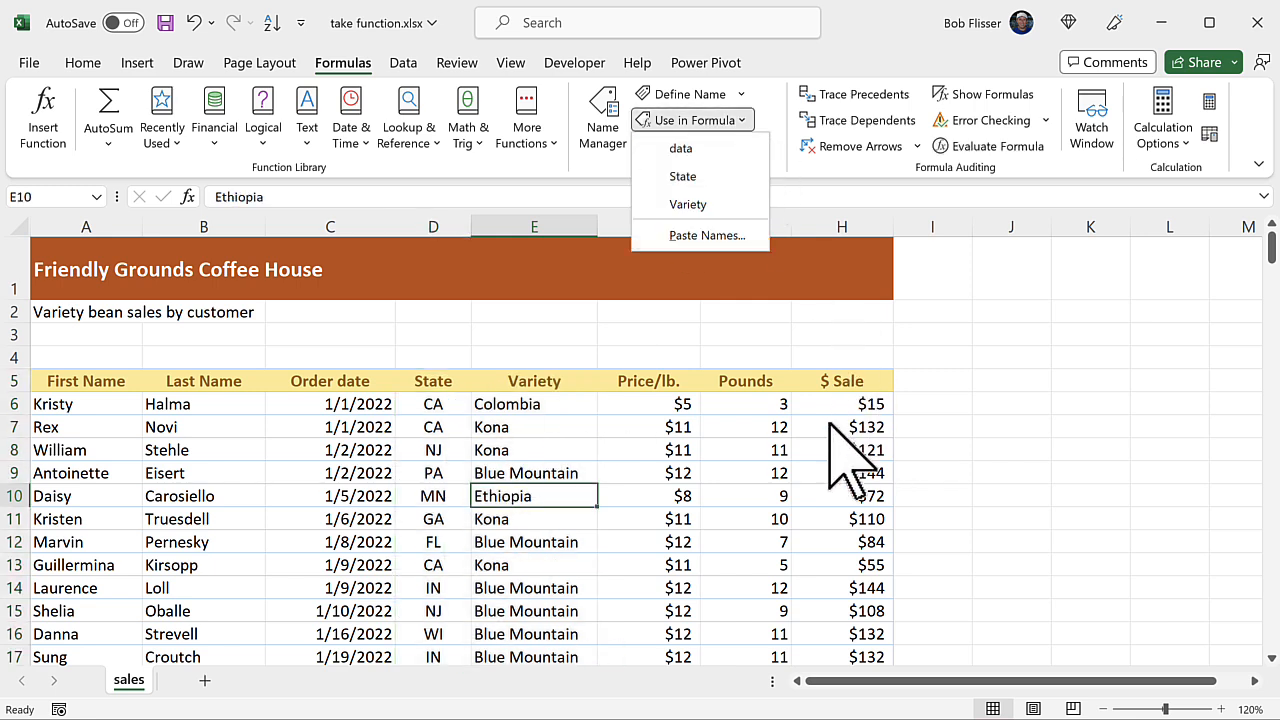
{"action": "left_click", "coordinate": [376, 508]}
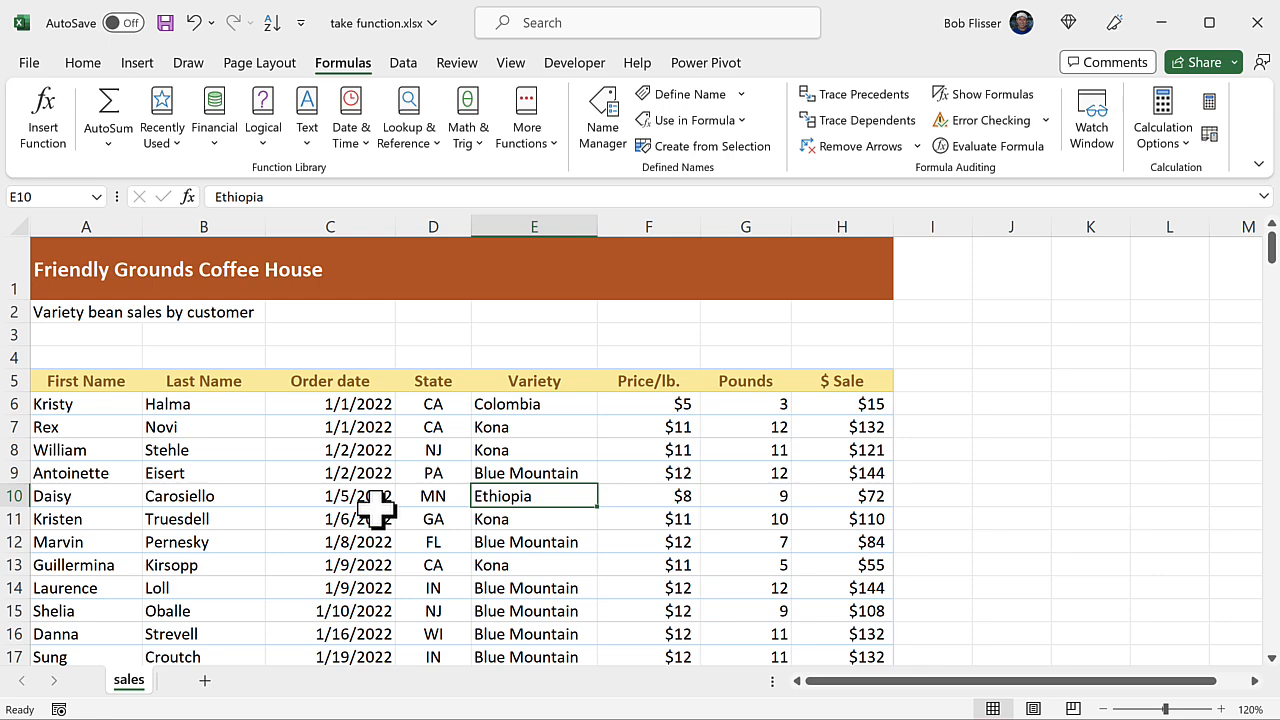
{"action": "left_click", "coordinate": [96, 197]}
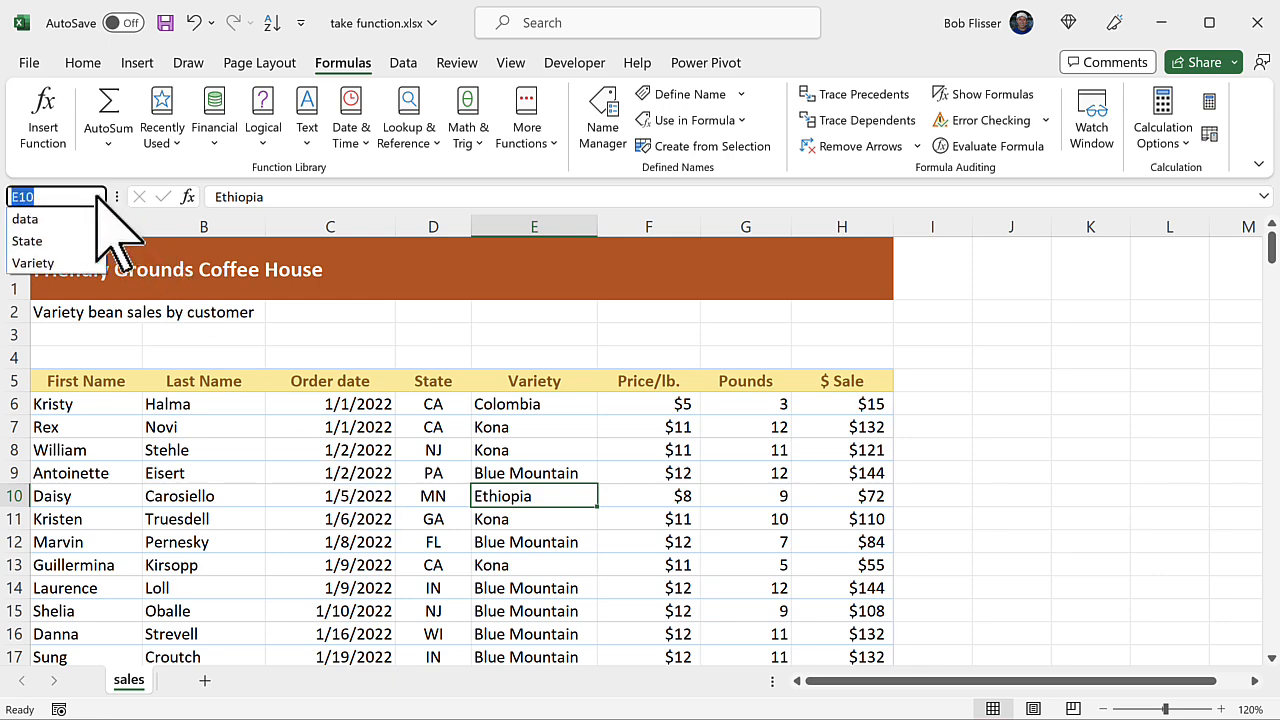
{"action": "key", "text": "Down"}
{"action": "key", "text": "Down"}
{"action": "key", "text": "Return"}
{"action": "scroll", "coordinate": [143, 294], "scroll_direction": "up", "scroll_amount": 2}
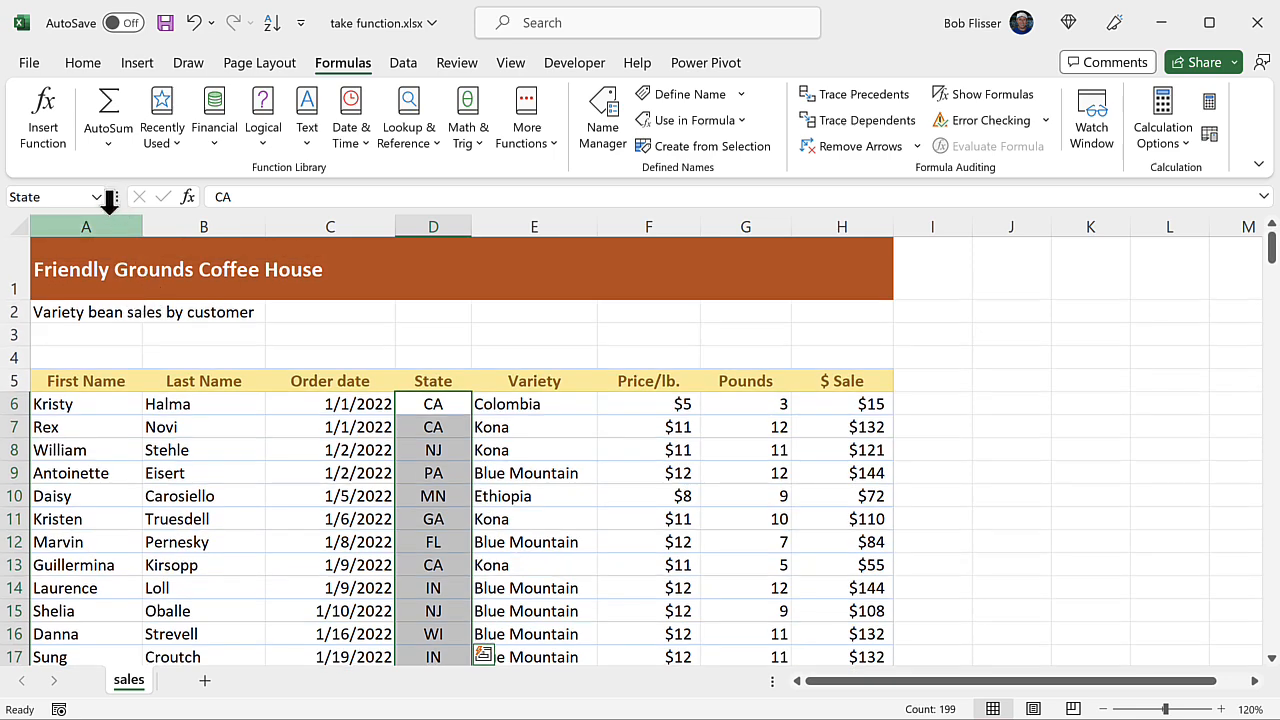
Select the named range Variety to check its cells, and deselect it.
{"action": "left_click", "coordinate": [96, 197]}
{"action": "key", "text": "Down"}
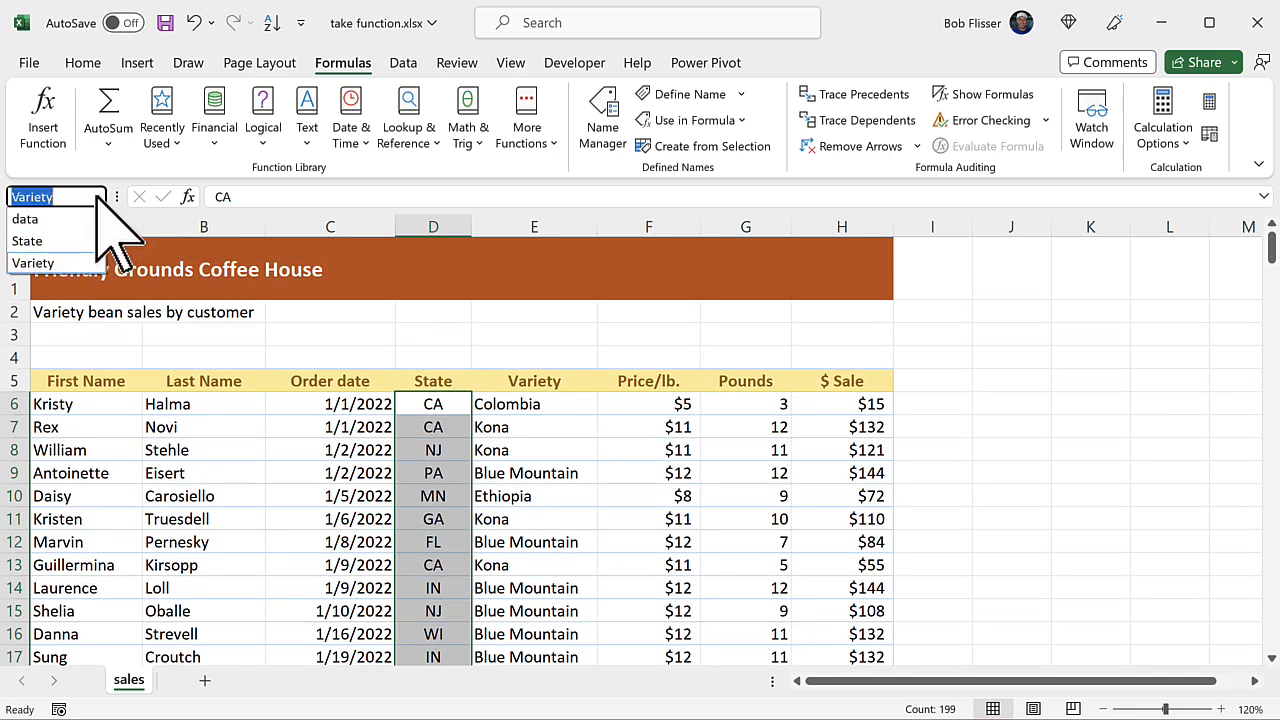
{"action": "key", "text": "Return"}
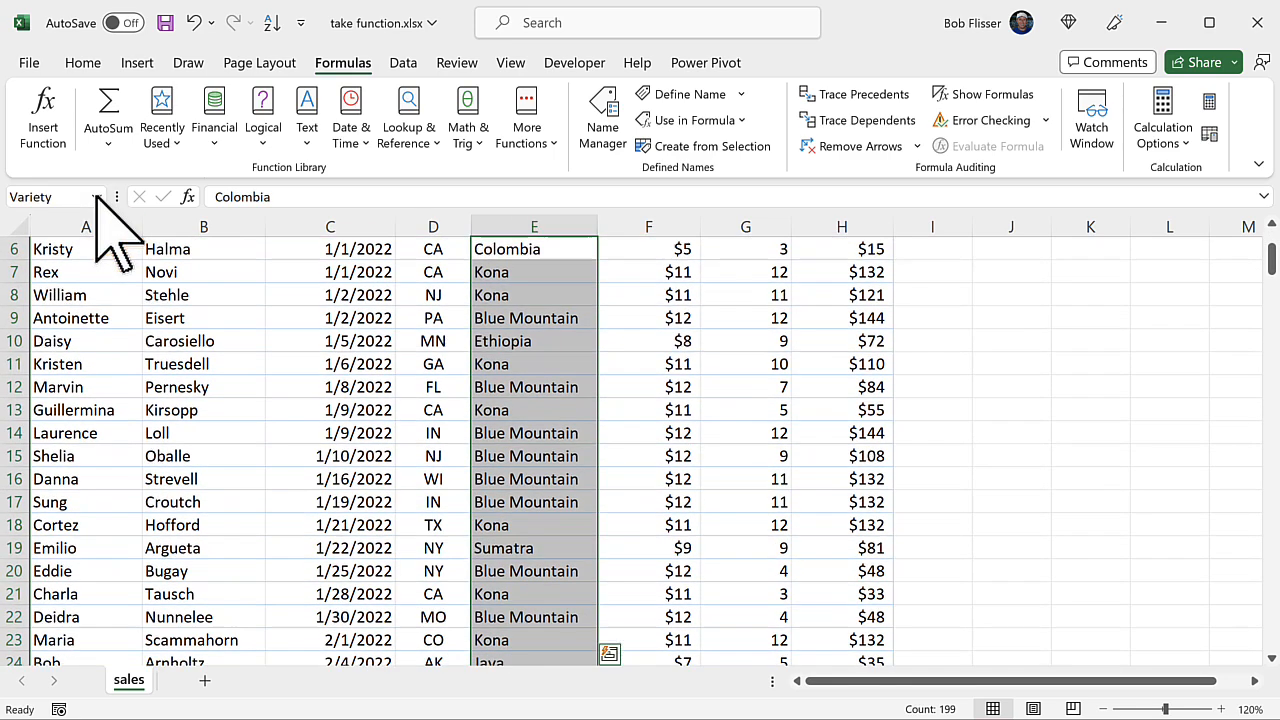
{"action": "left_click", "coordinate": [333, 456]}
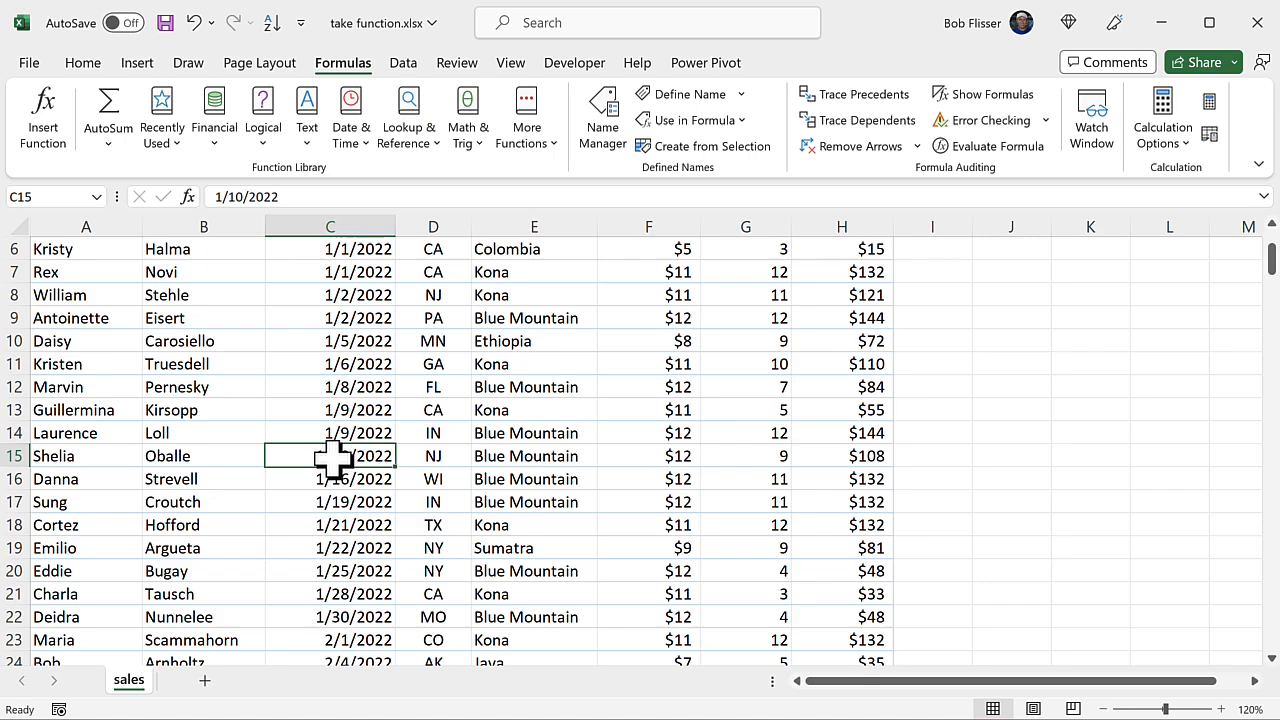
Enter the formula =TAKE(data,5) in cell A207 below the sales table.
{"action": "scroll", "coordinate": [330, 457], "scroll_direction": "down", "scroll_amount": 1}
{"action": "left_click", "coordinate": [72, 465]}
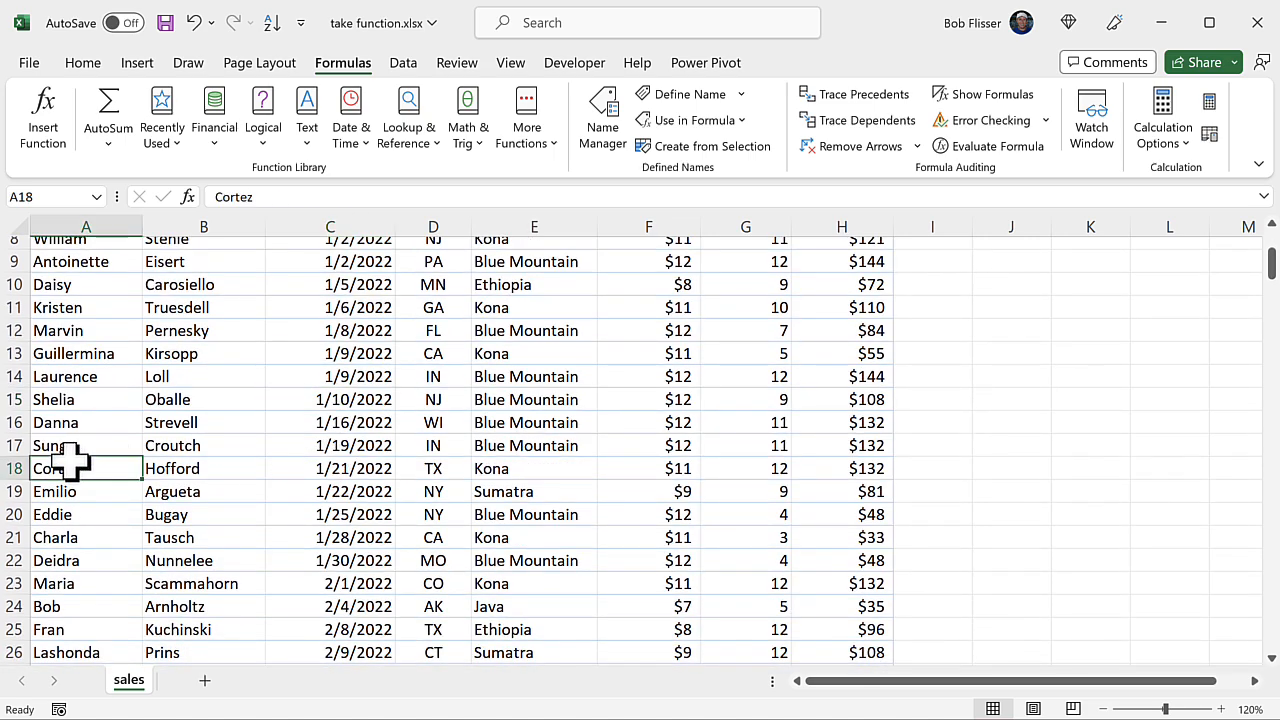
{"action": "key", "text": "ctrl+Down"}
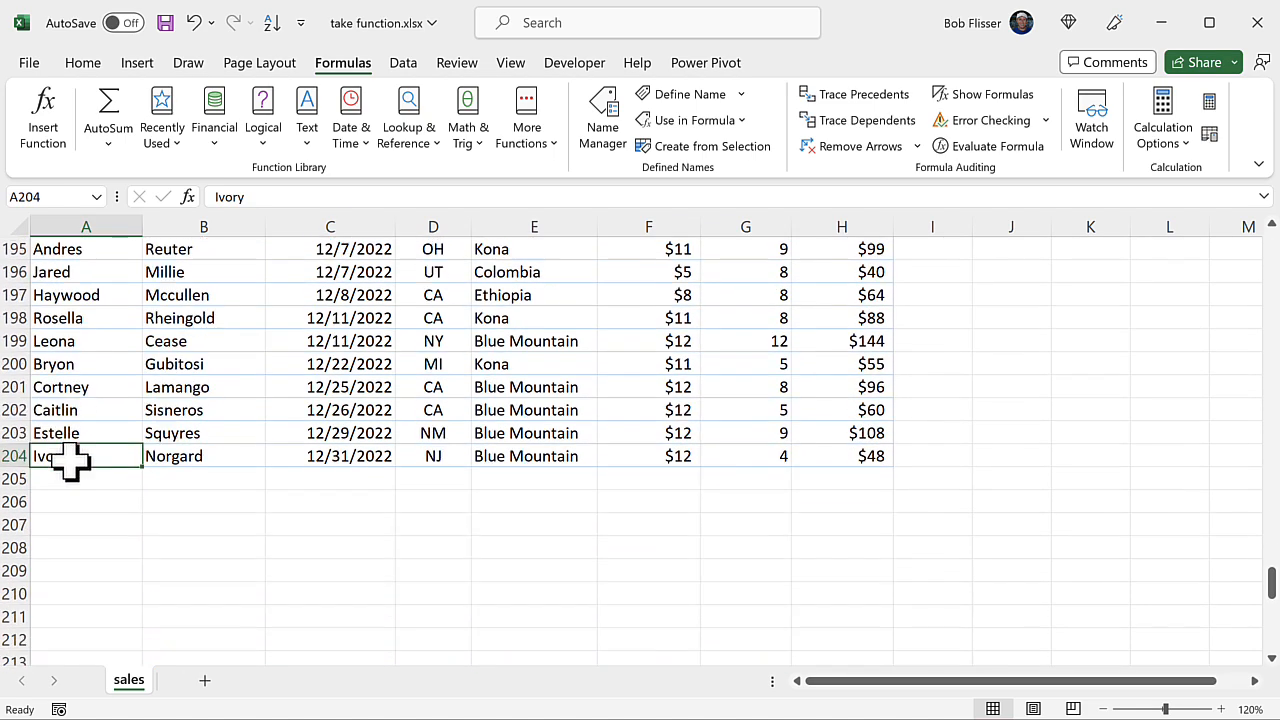
{"action": "left_click", "coordinate": [80, 434]}
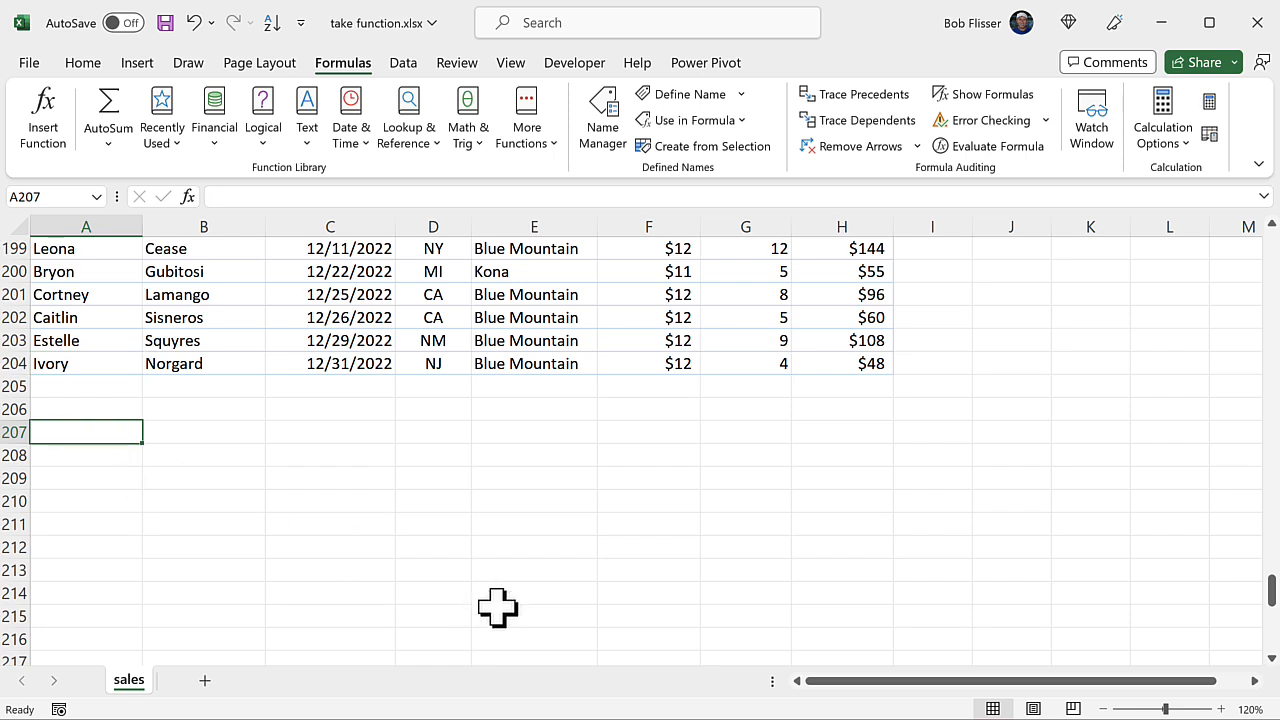
{"action": "type", "text": "=take"}
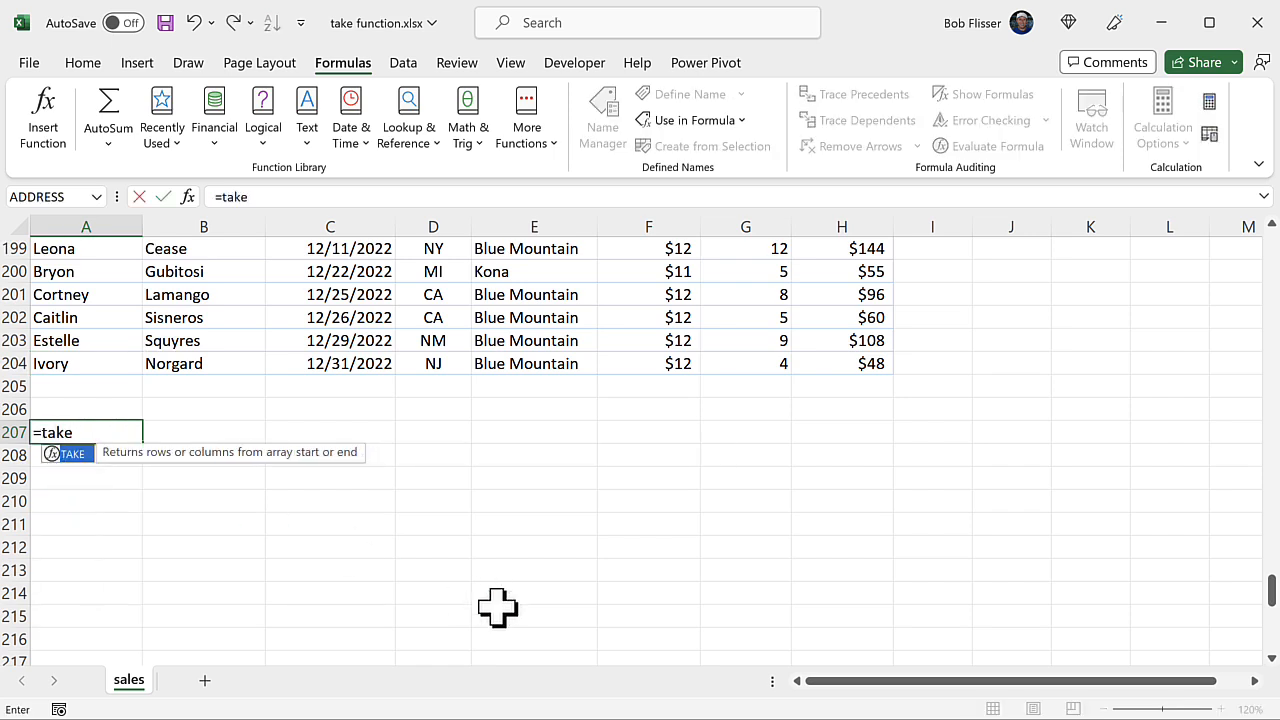
{"action": "type", "text": "(d"}
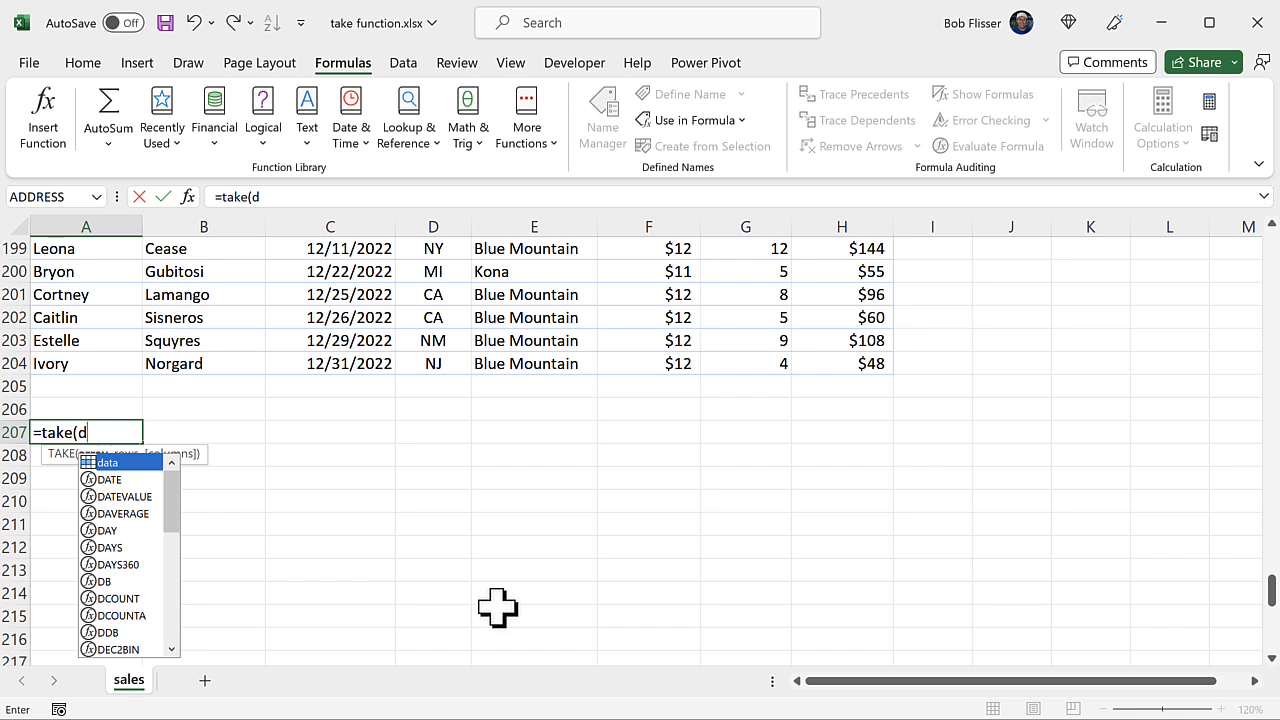
{"action": "key", "text": "Tab"}
{"action": "type", "text": ","}
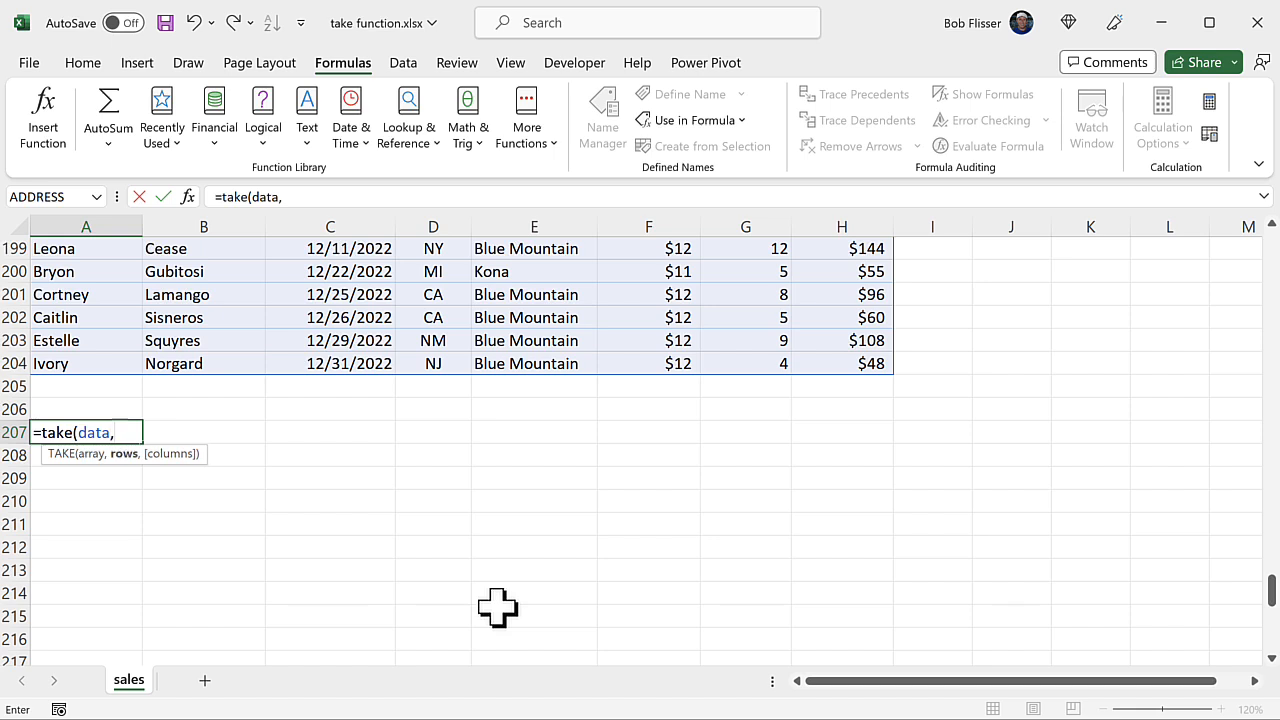
{"action": "type", "text": "5)"}
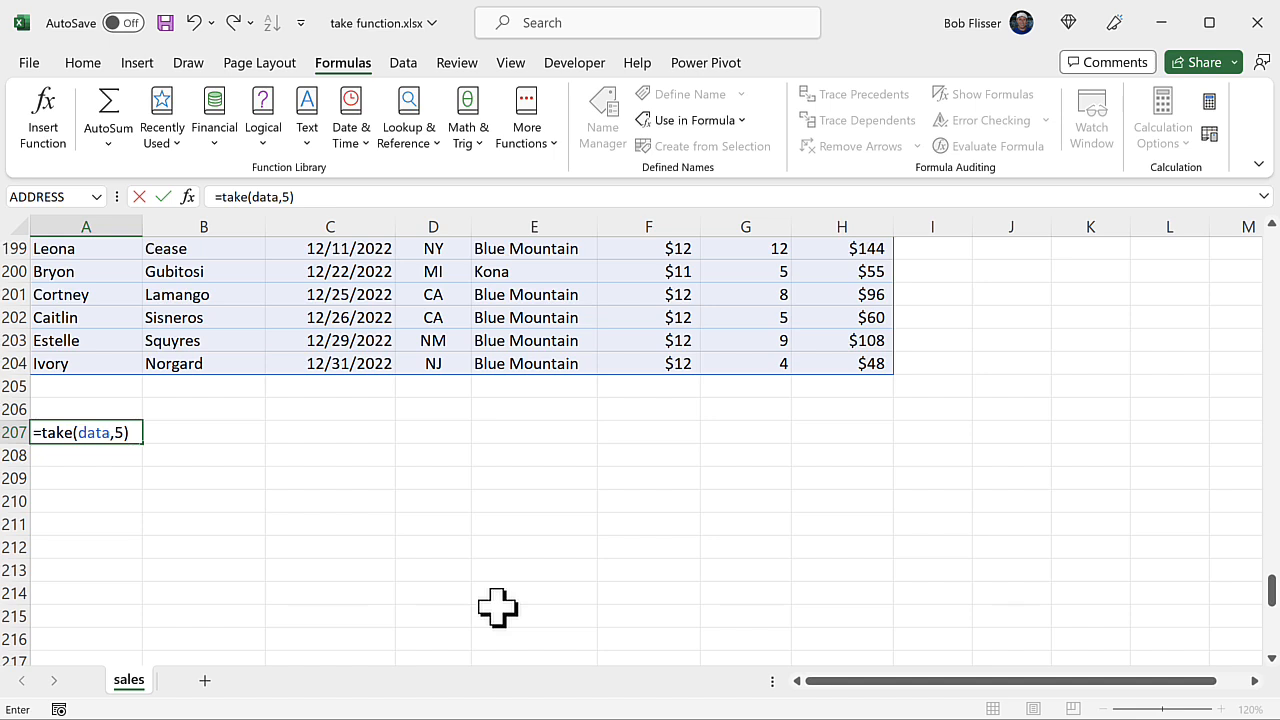
{"action": "key", "text": "Return"}
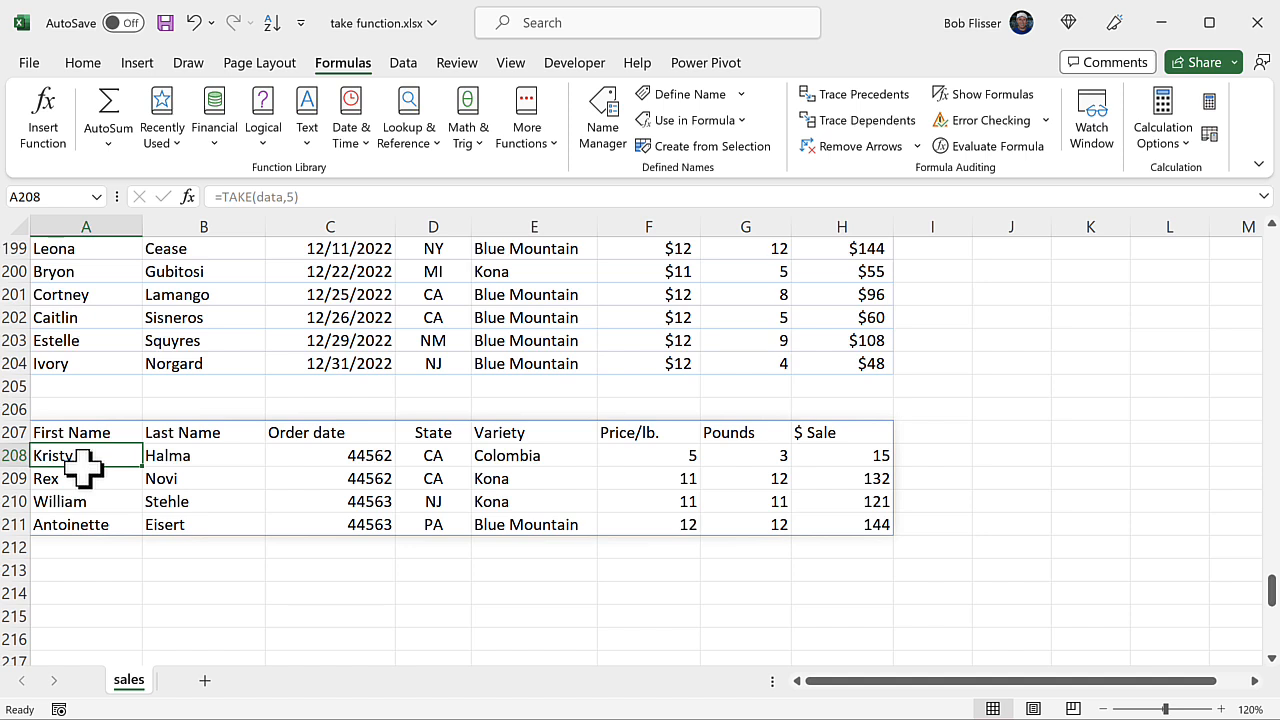
Inspect the spilled TAKE formula and delete it from cell A207, returning to the table's last record.
{"action": "left_click", "coordinate": [96, 430]}
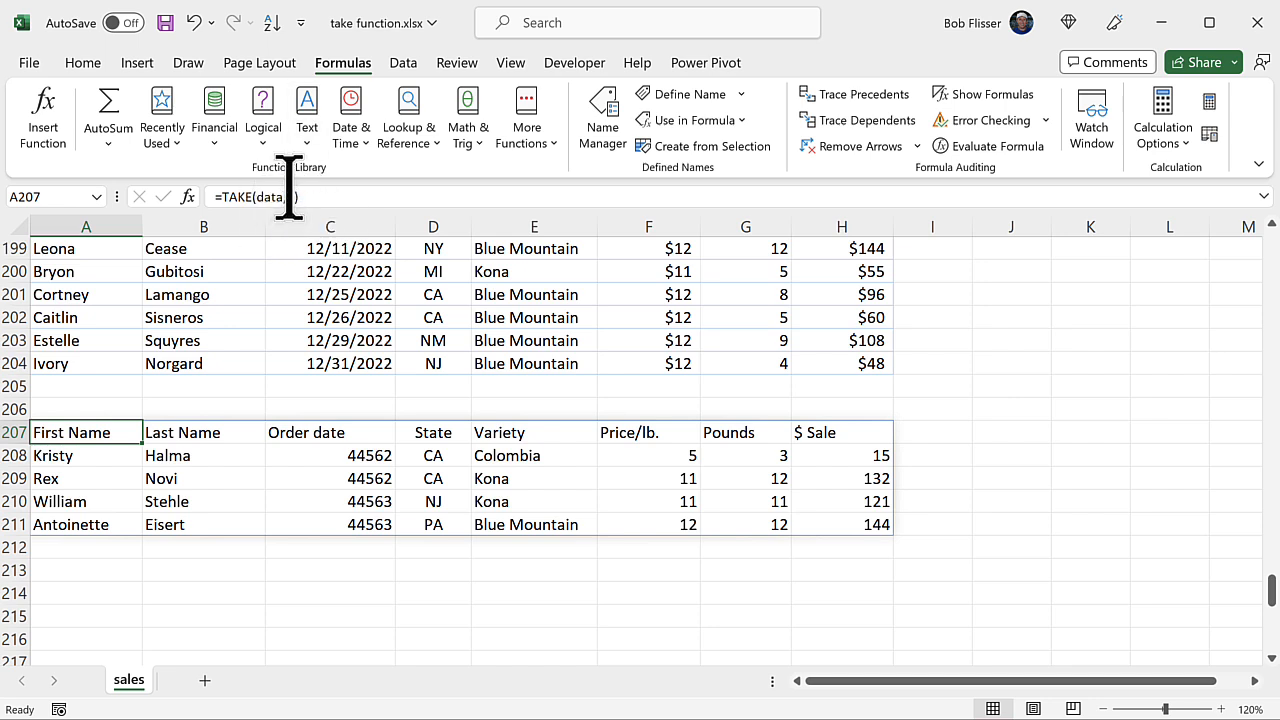
{"action": "left_click", "coordinate": [245, 480]}
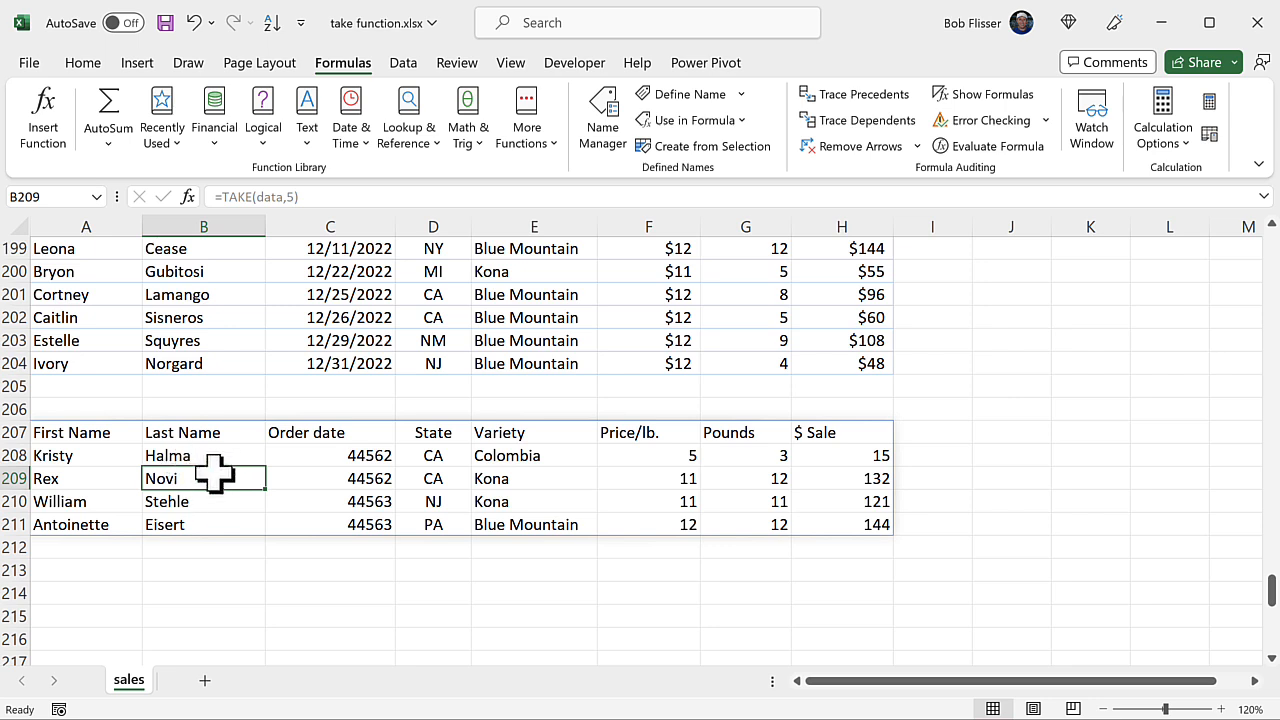
{"action": "left_click", "coordinate": [93, 433]}
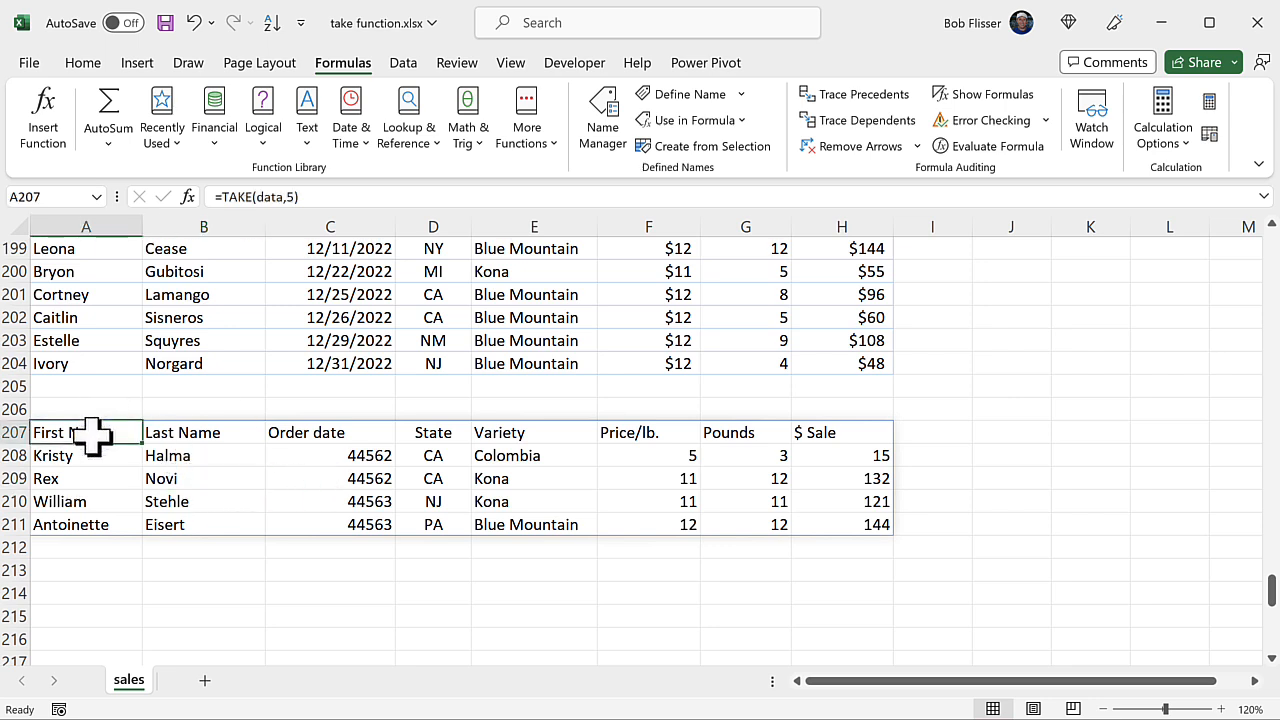
{"action": "key", "text": "Delete"}
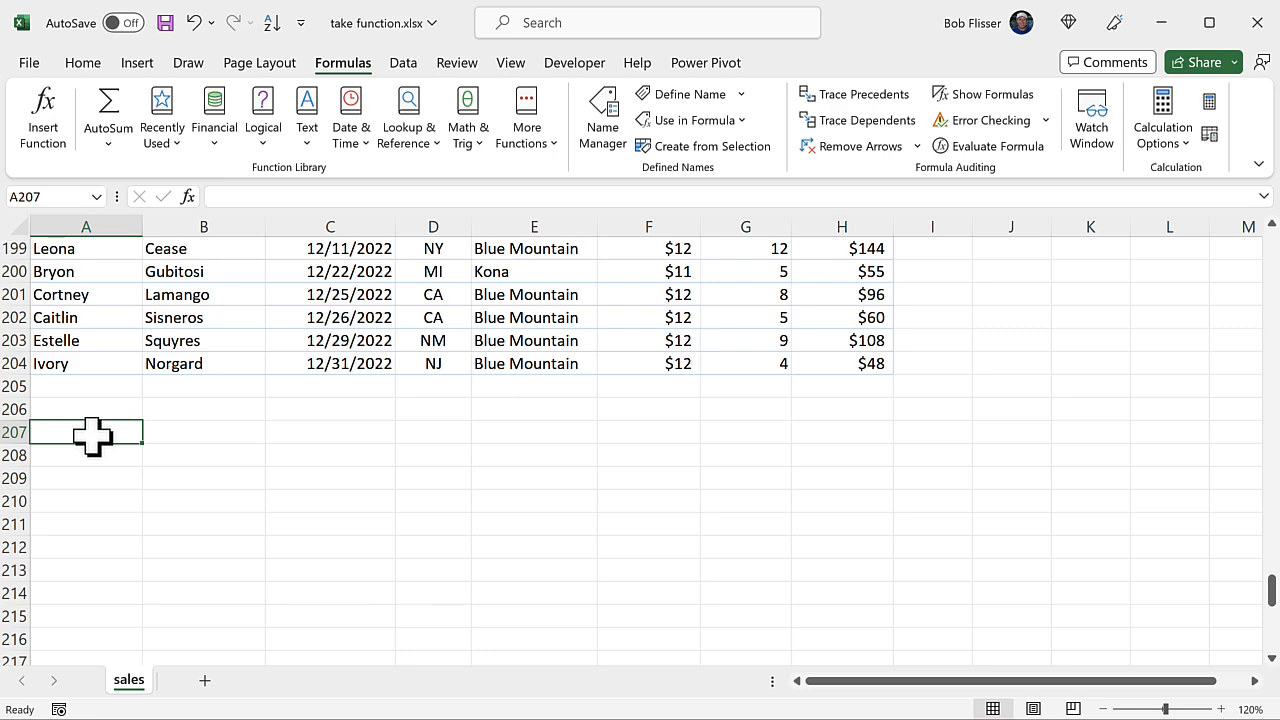
{"action": "key", "text": "ctrl+Up"}
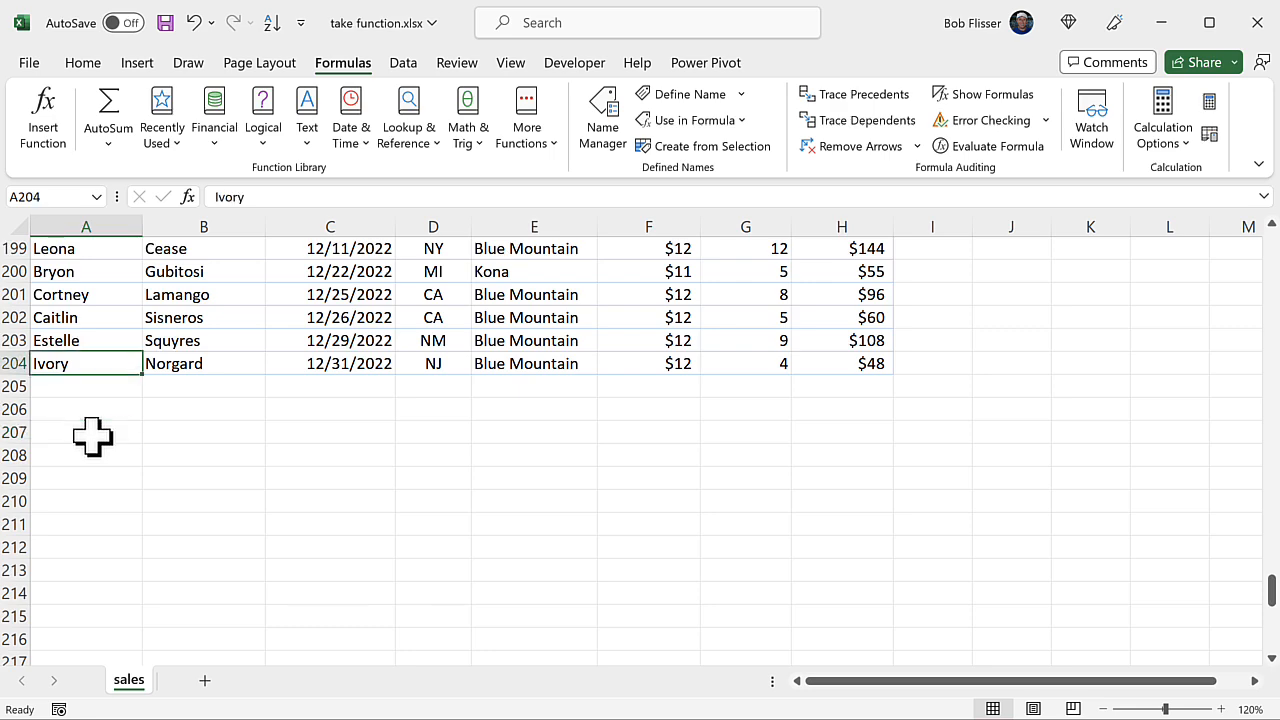
Format the sales data in A5:H204 as a table with headers, using the first blue Medium style, and deselect it.
{"action": "key", "text": "ctrl+Up"}
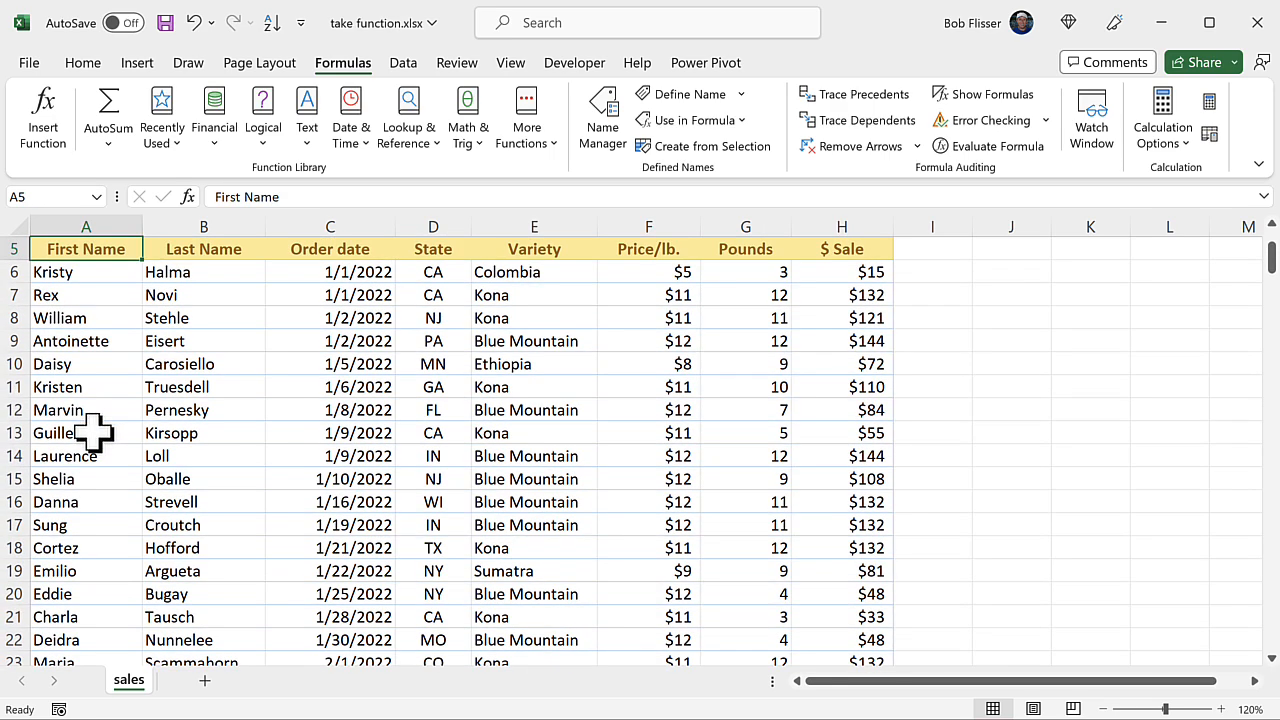
{"action": "scroll", "coordinate": [93, 432], "scroll_direction": "up", "scroll_amount": 2}
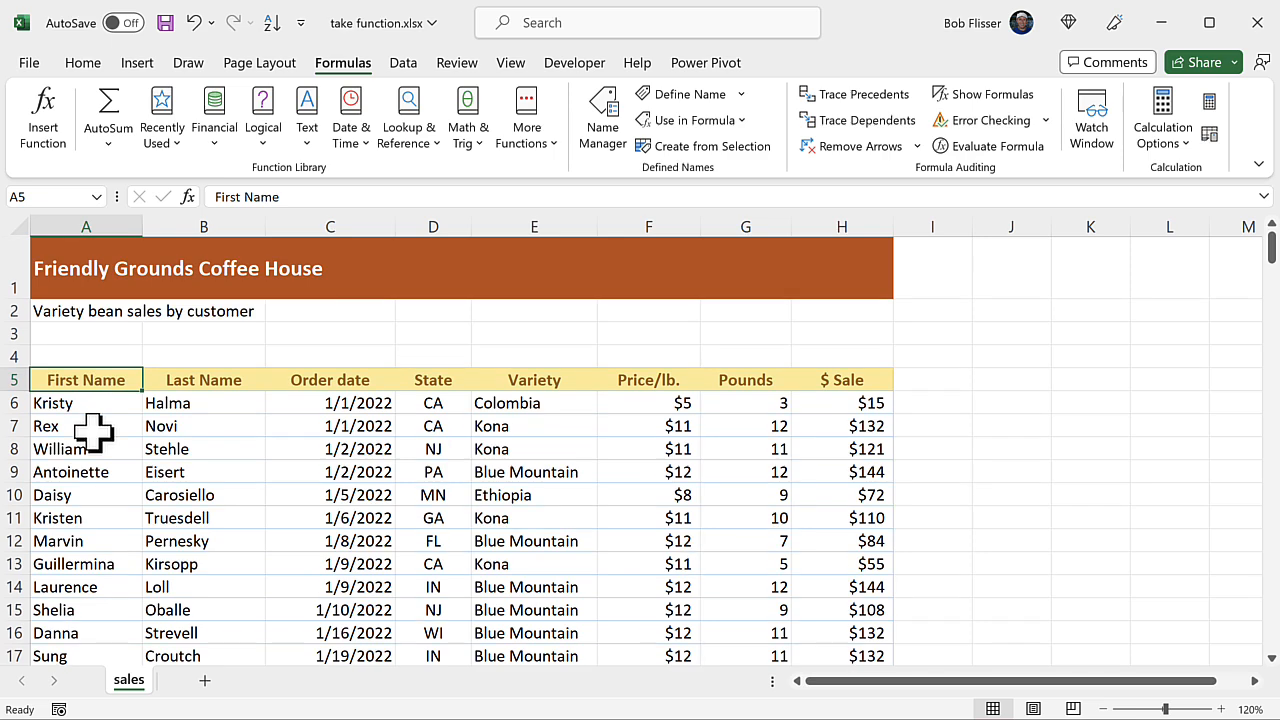
{"action": "left_click", "coordinate": [84, 62]}
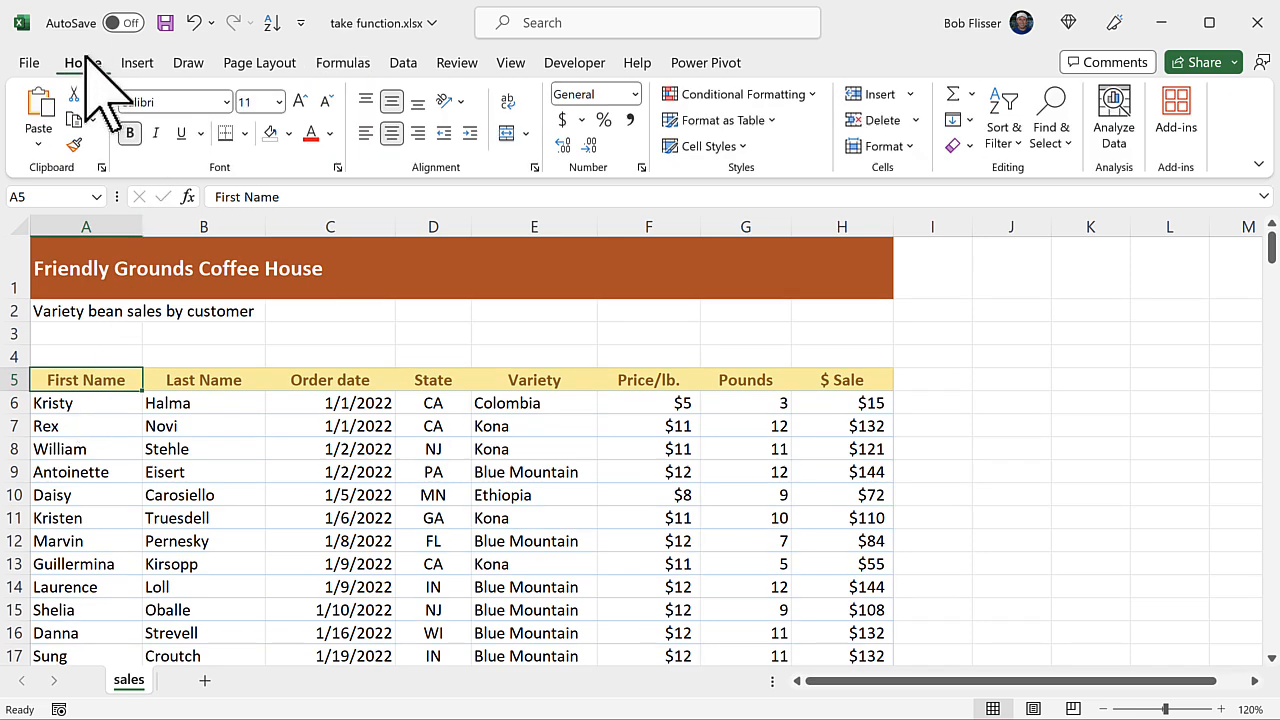
{"action": "left_click", "coordinate": [773, 120]}
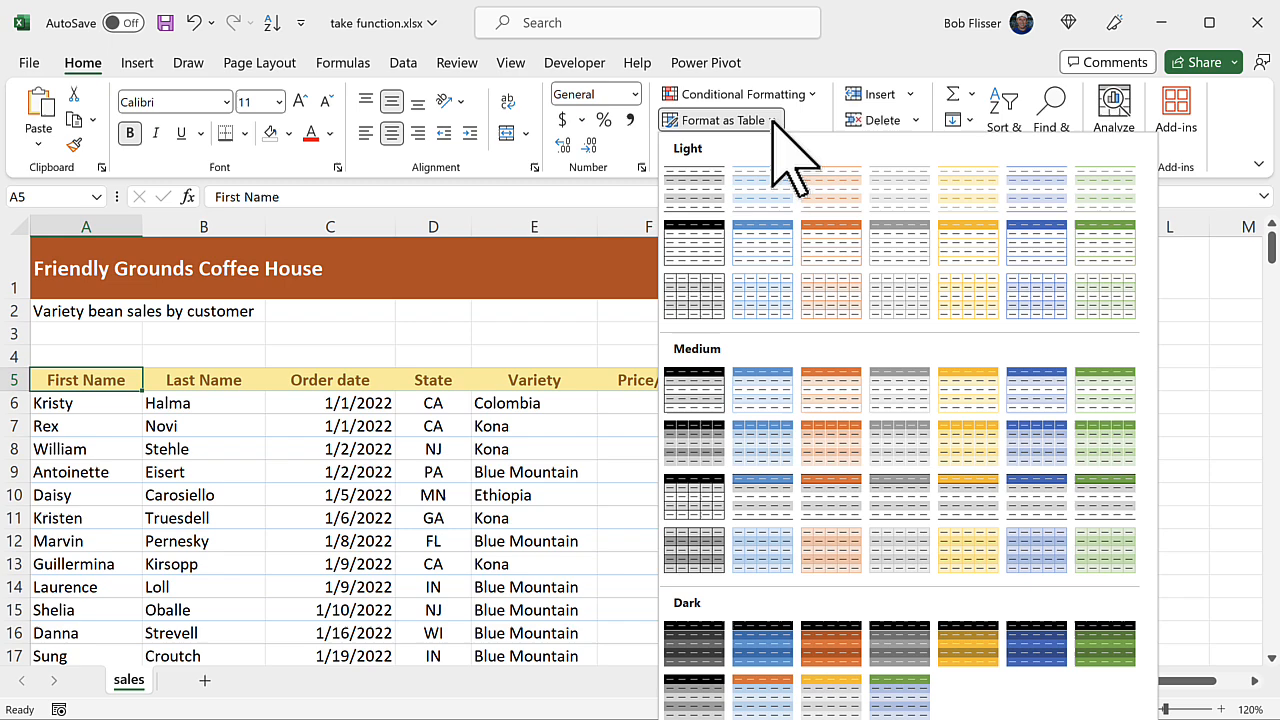
{"action": "left_click", "coordinate": [762, 392]}
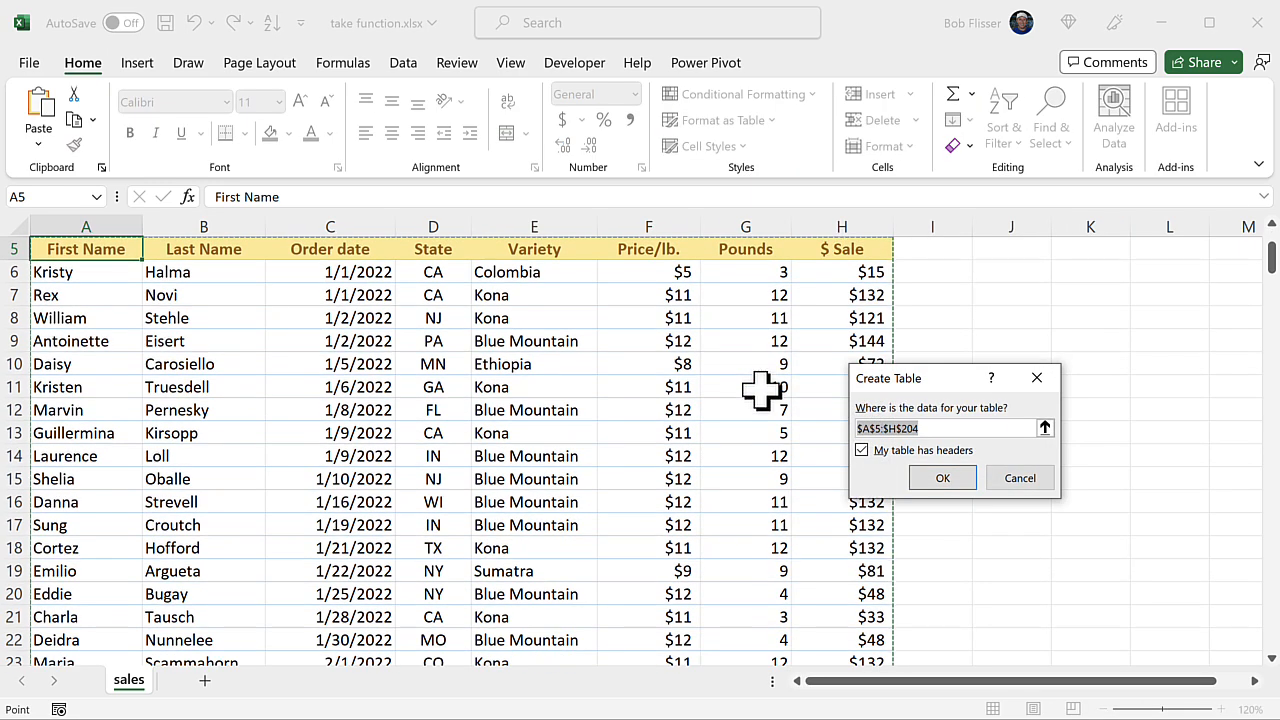
{"action": "left_click", "coordinate": [943, 477]}
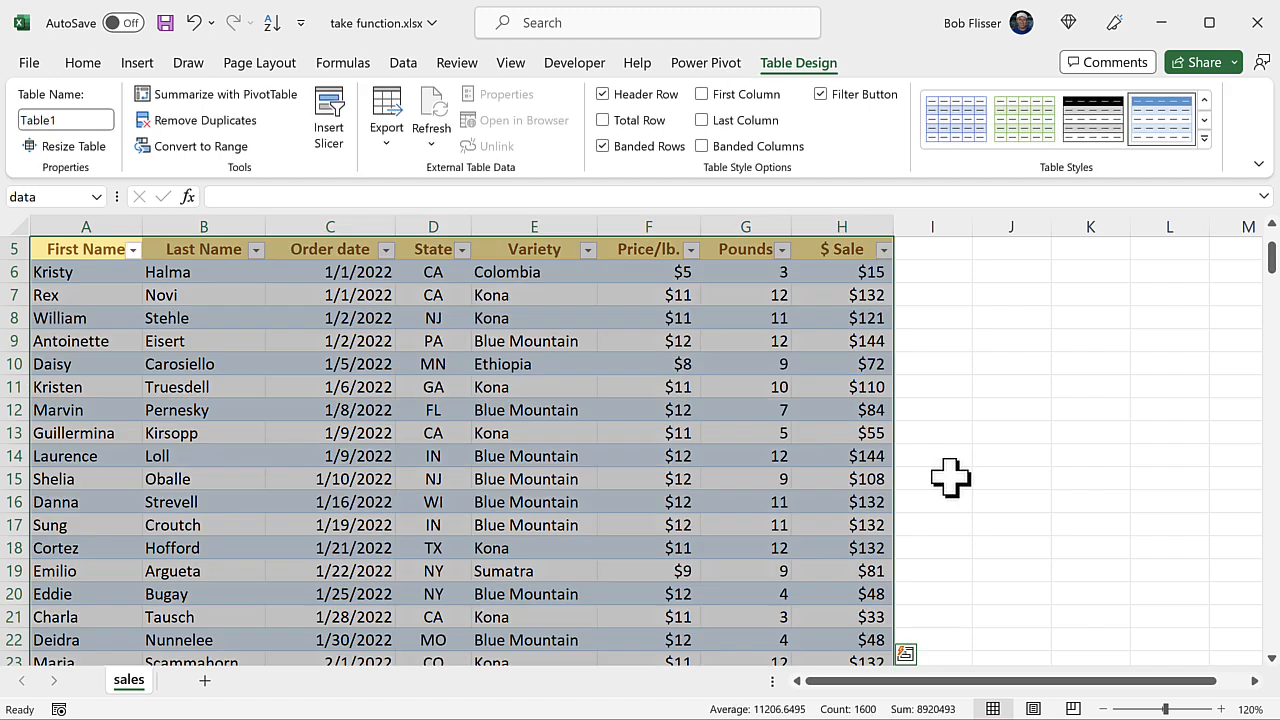
{"action": "left_click", "coordinate": [472, 430]}
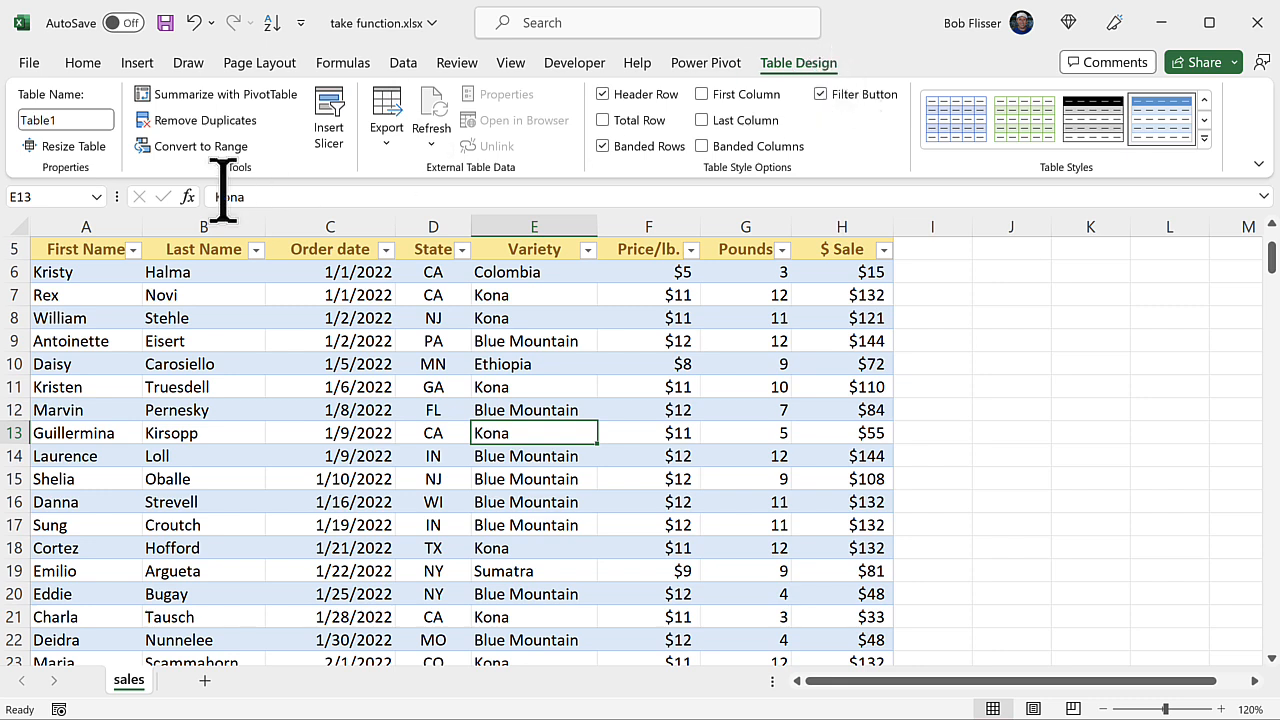
Rename the sales table as orders.
{"action": "left_click", "coordinate": [82, 120]}
{"action": "key", "text": "BackSpace"}
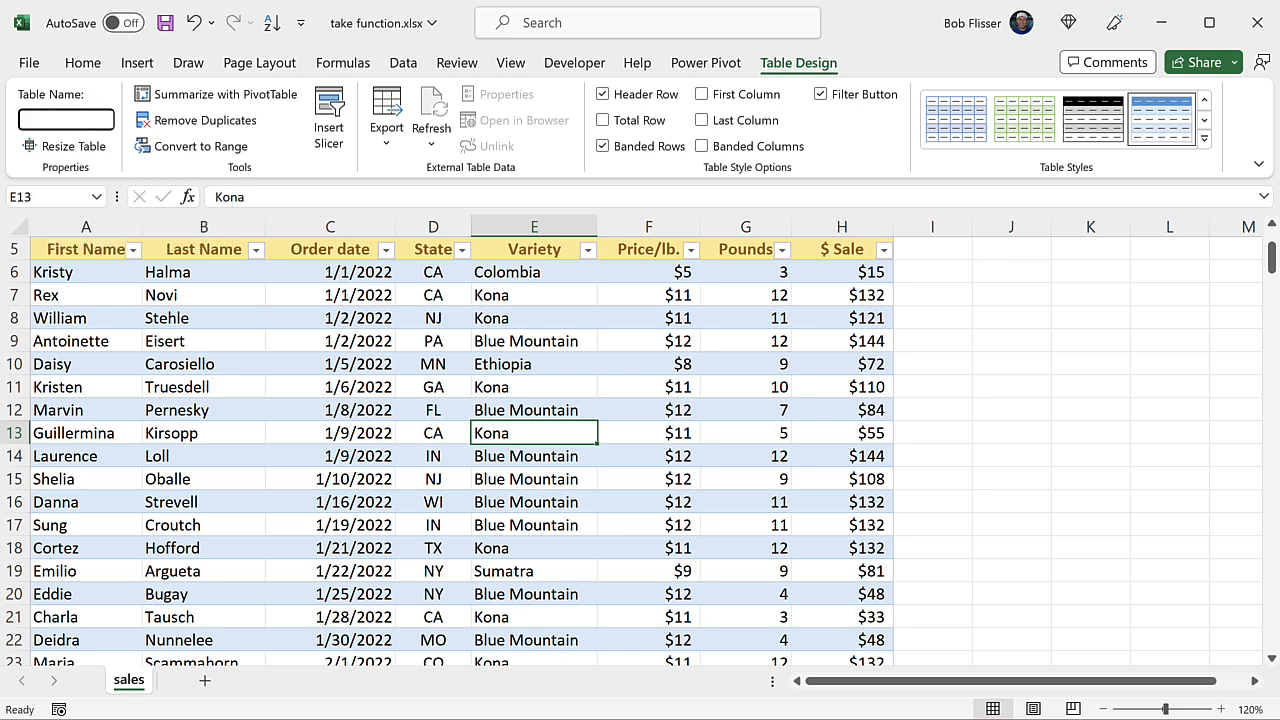
{"action": "type", "text": "orders"}
{"action": "key", "text": "Return"}
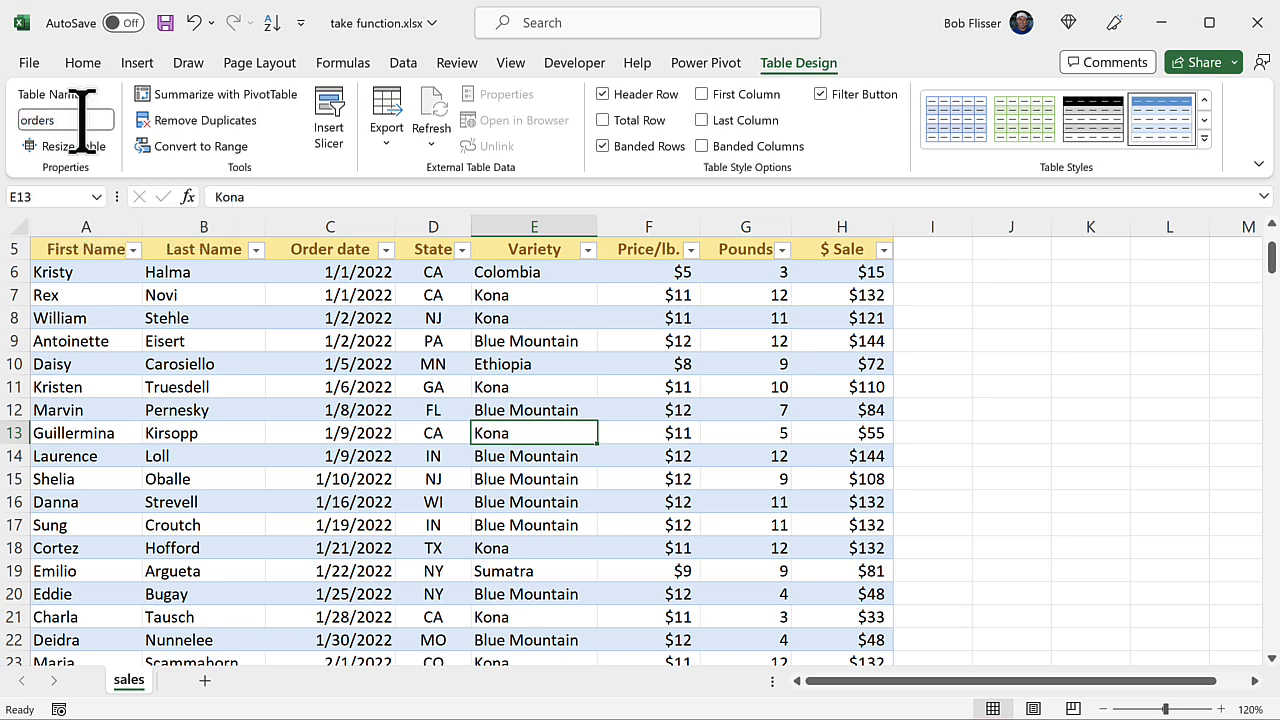
Enter the formula =TAKE(orders,5) in cell A208 below the table.
{"action": "left_click", "coordinate": [118, 395]}
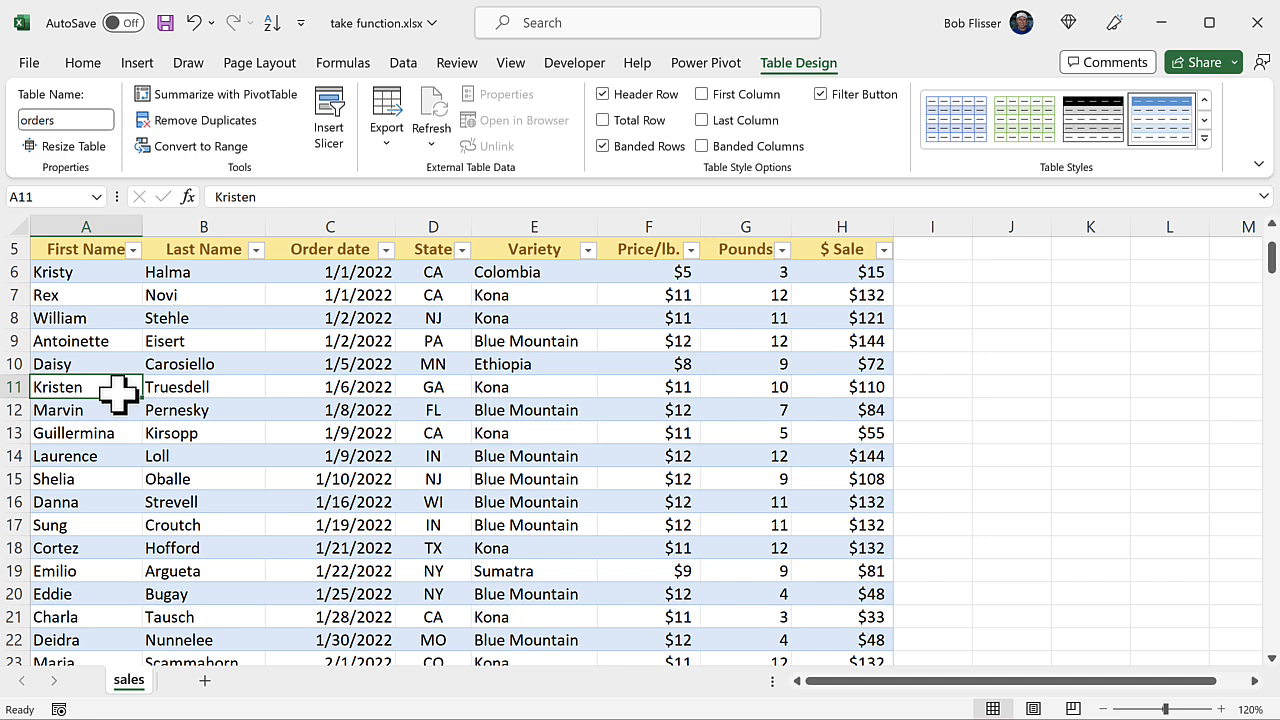
{"action": "key", "text": "ctrl+Down"}
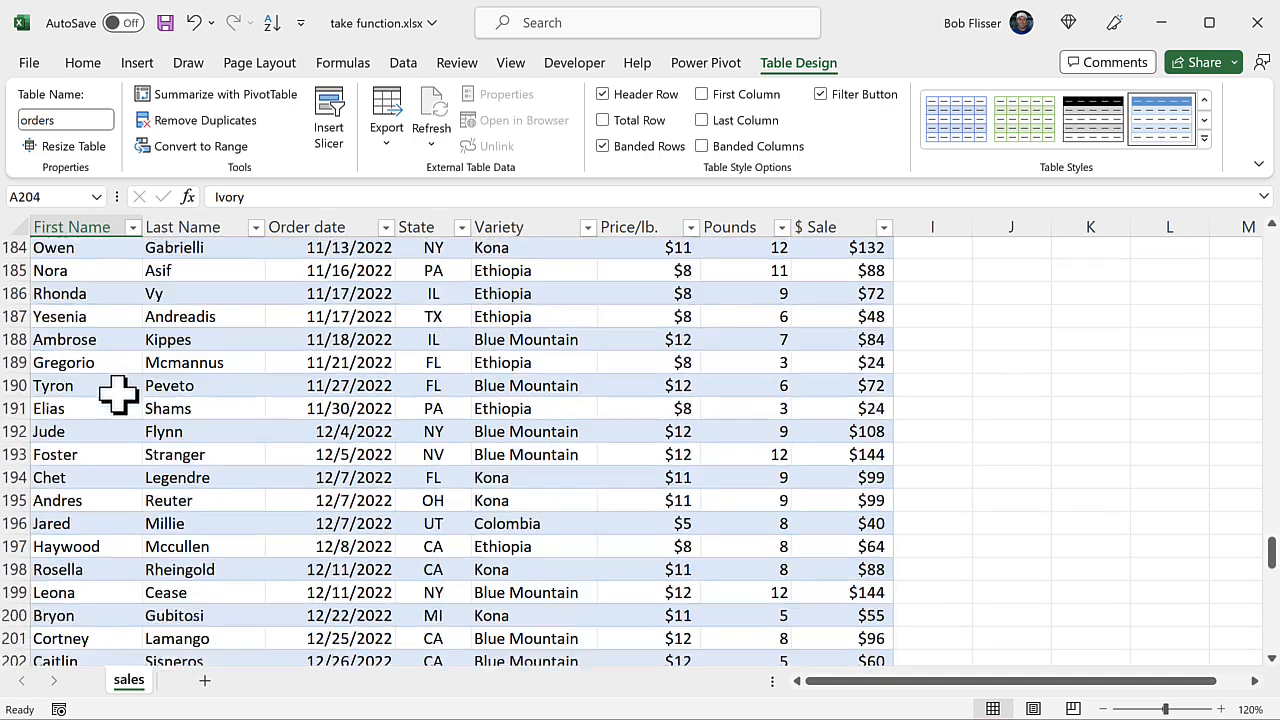
{"action": "scroll", "coordinate": [110, 425], "scroll_direction": "down", "scroll_amount": 1}
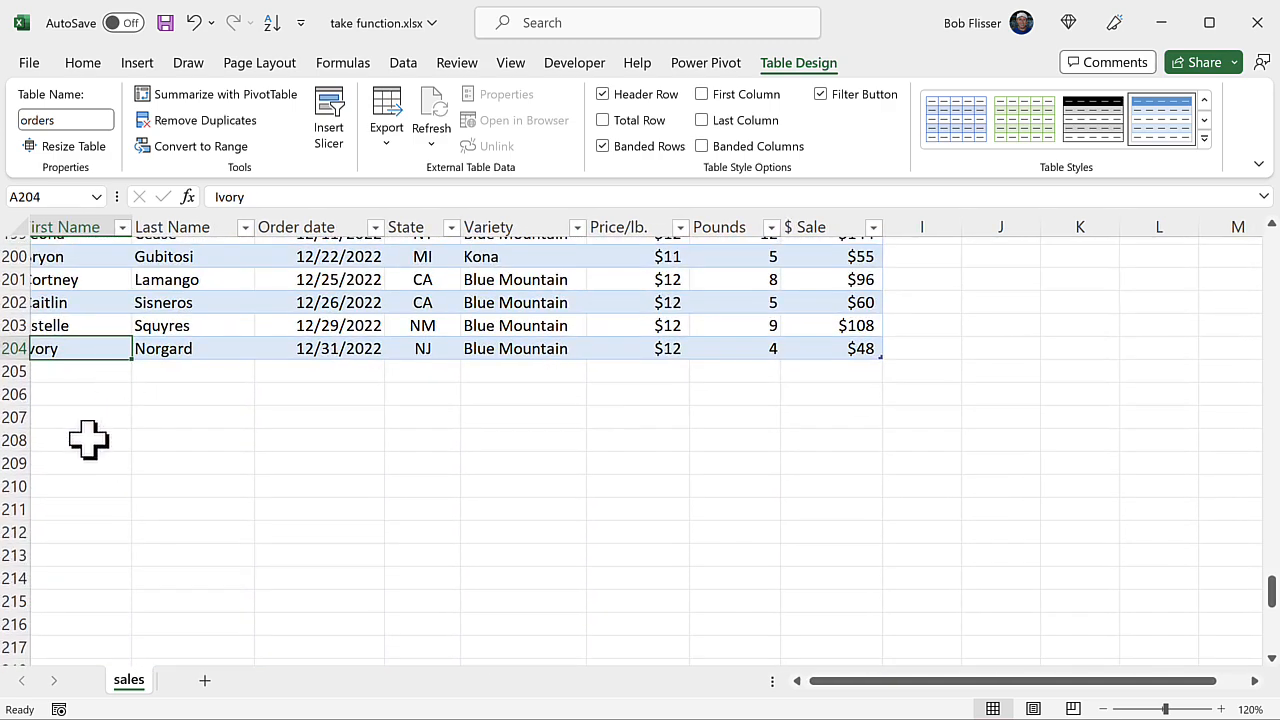
{"action": "left_click", "coordinate": [90, 440]}
{"action": "type", "text": "=take"}
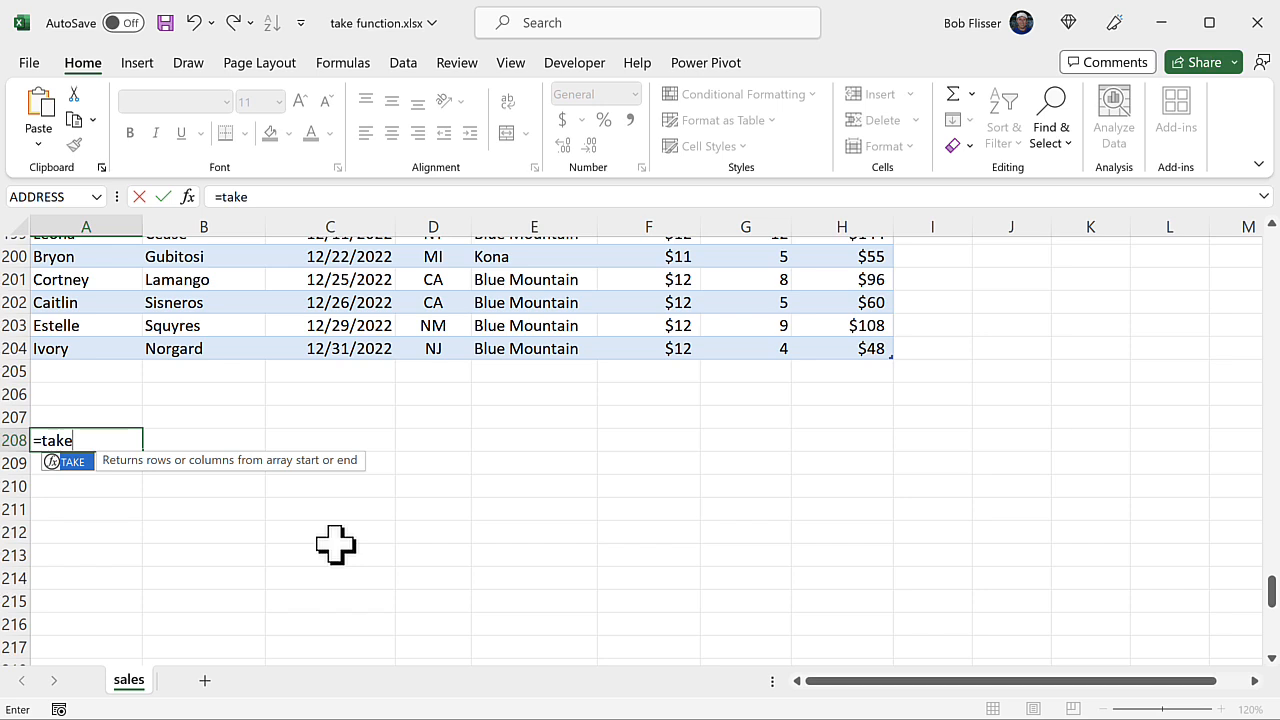
{"action": "type", "text": "("}
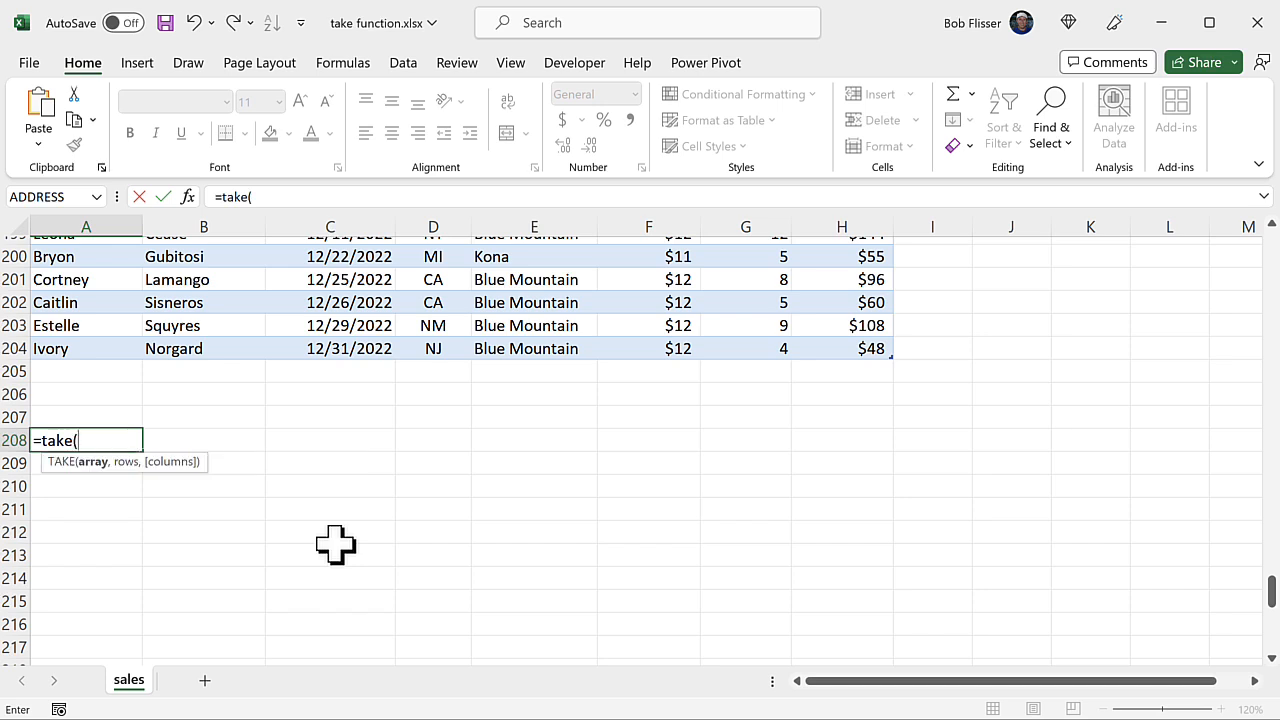
{"action": "type", "text": "or"}
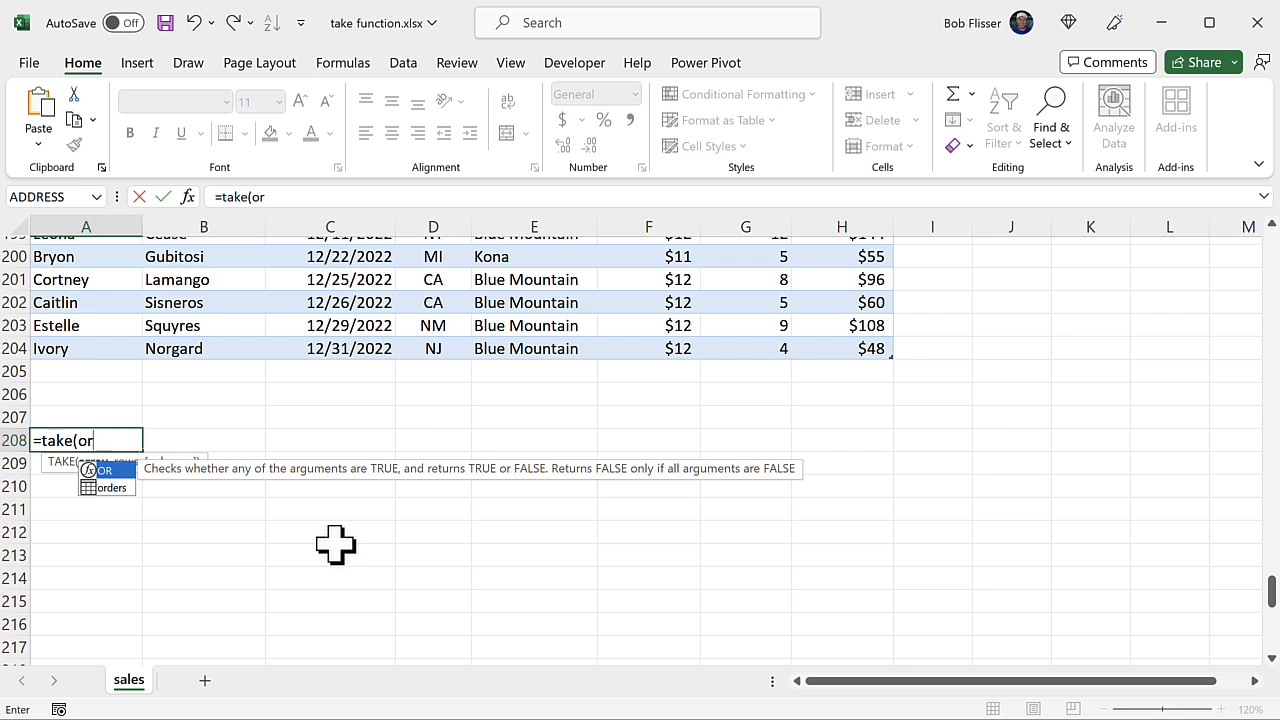
{"action": "key", "text": "Down"}
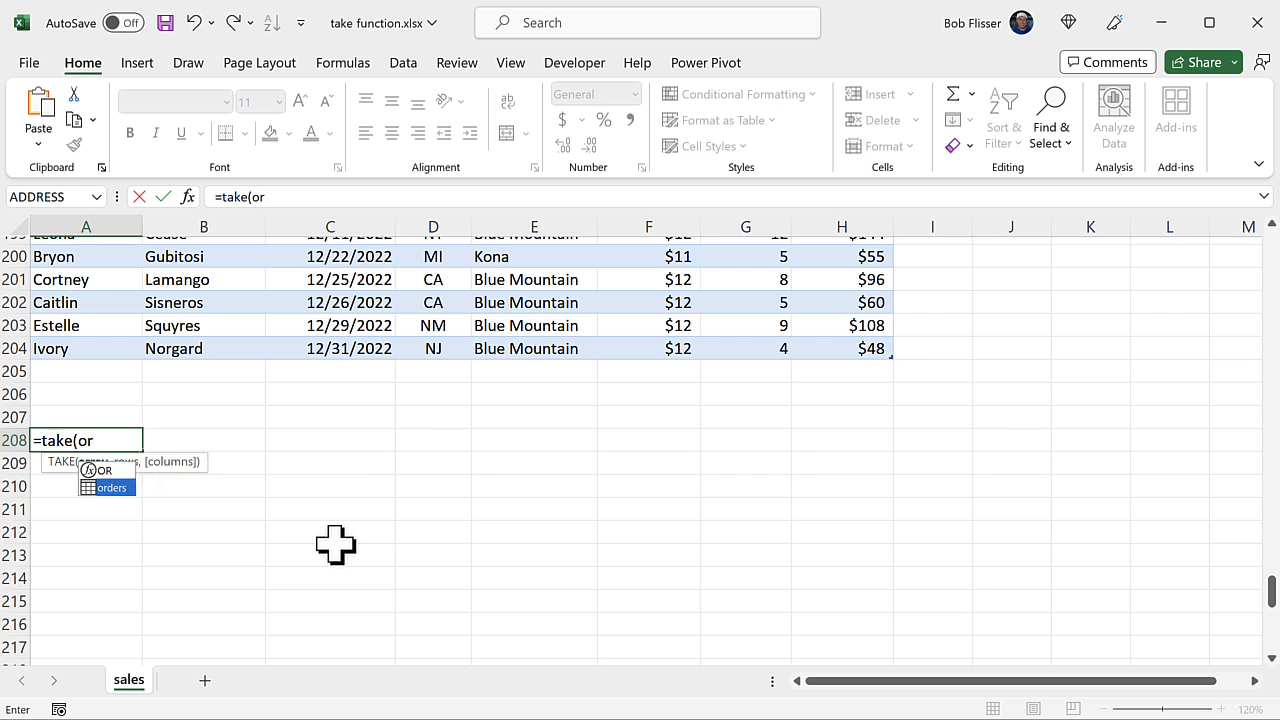
{"action": "key", "text": "Tab"}
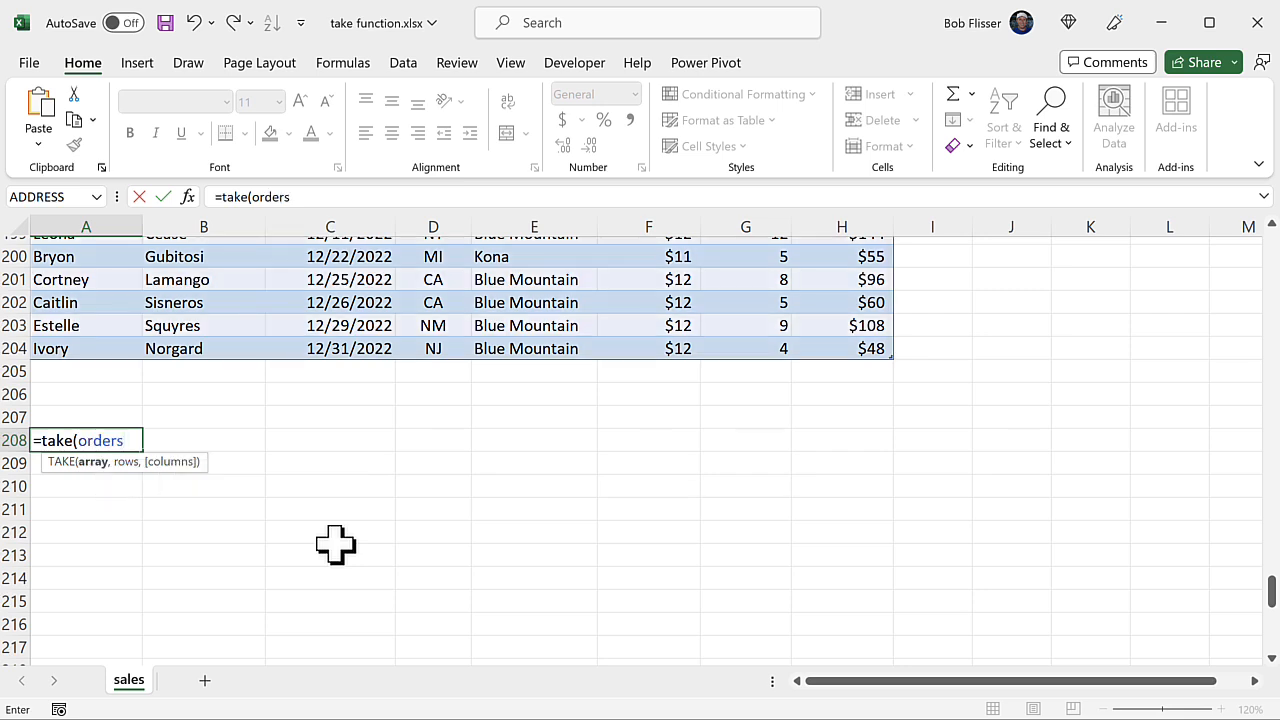
{"action": "type", "text": ",5"}
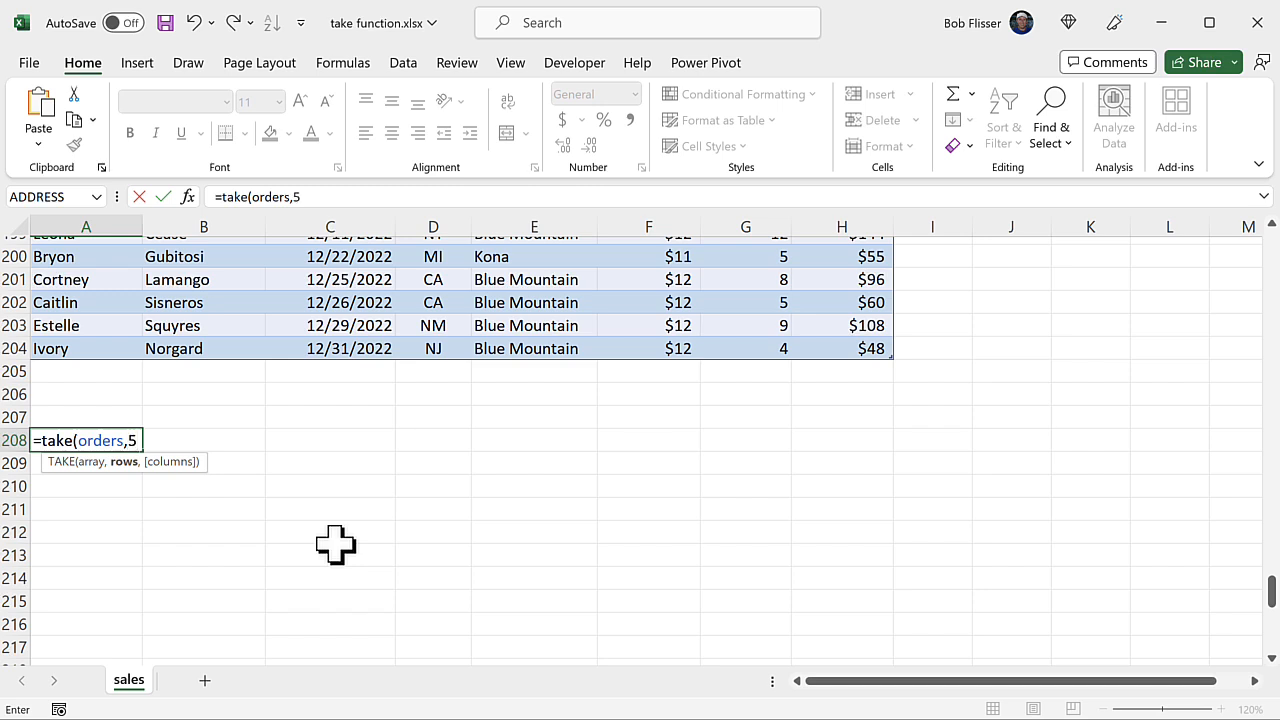
{"action": "type", "text": ")"}
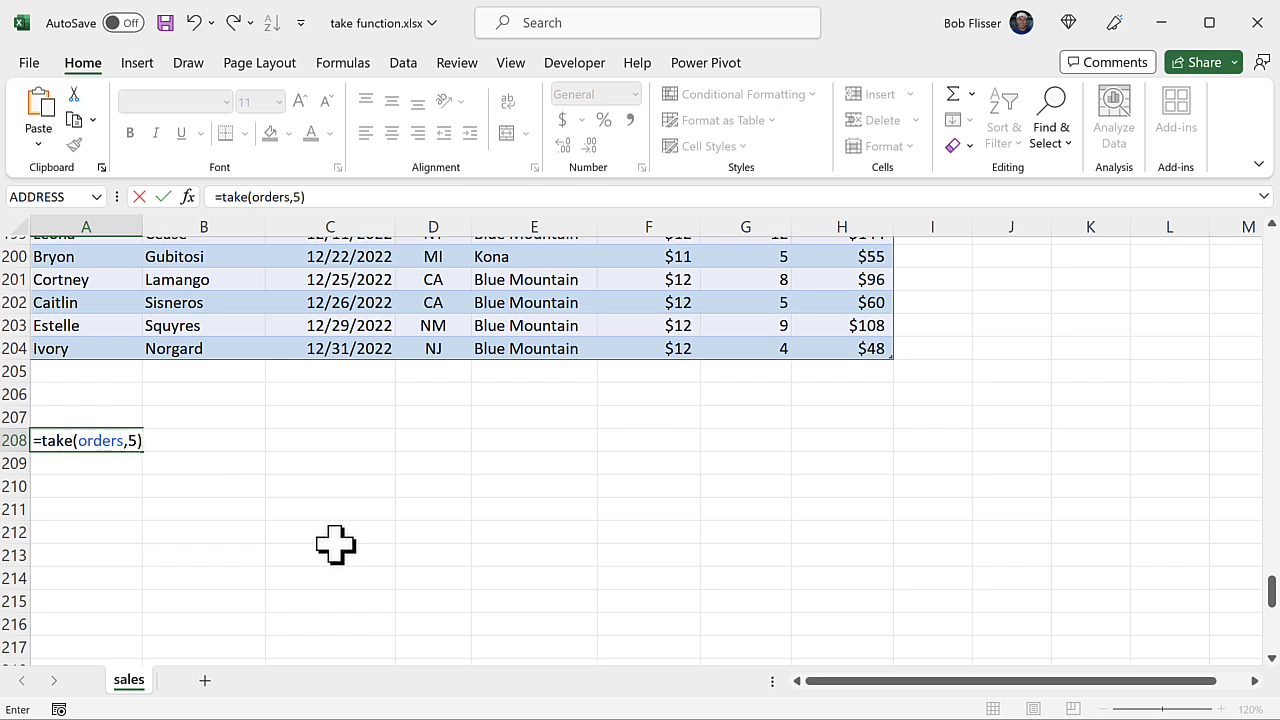
{"action": "key", "text": "Return"}
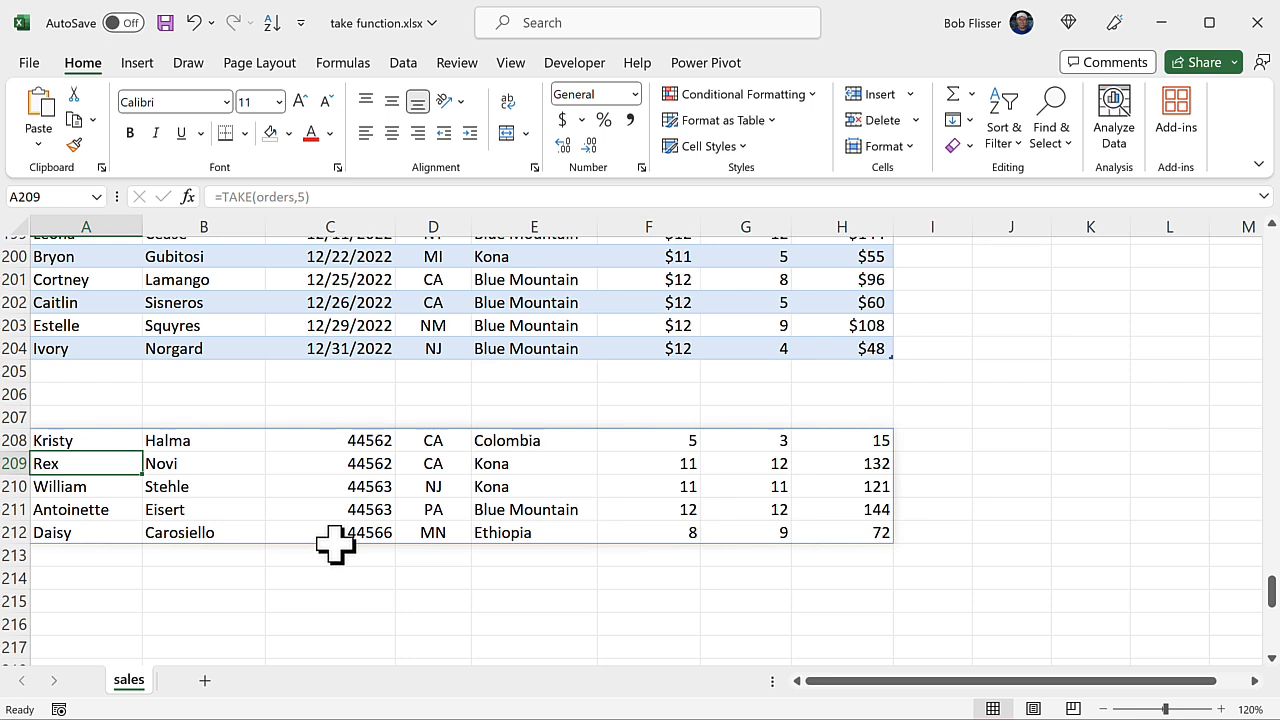
Change the rows argument of the TAKE formula in cell A208 to -5 to extract the table's last five records.
{"action": "left_click", "coordinate": [96, 443]}
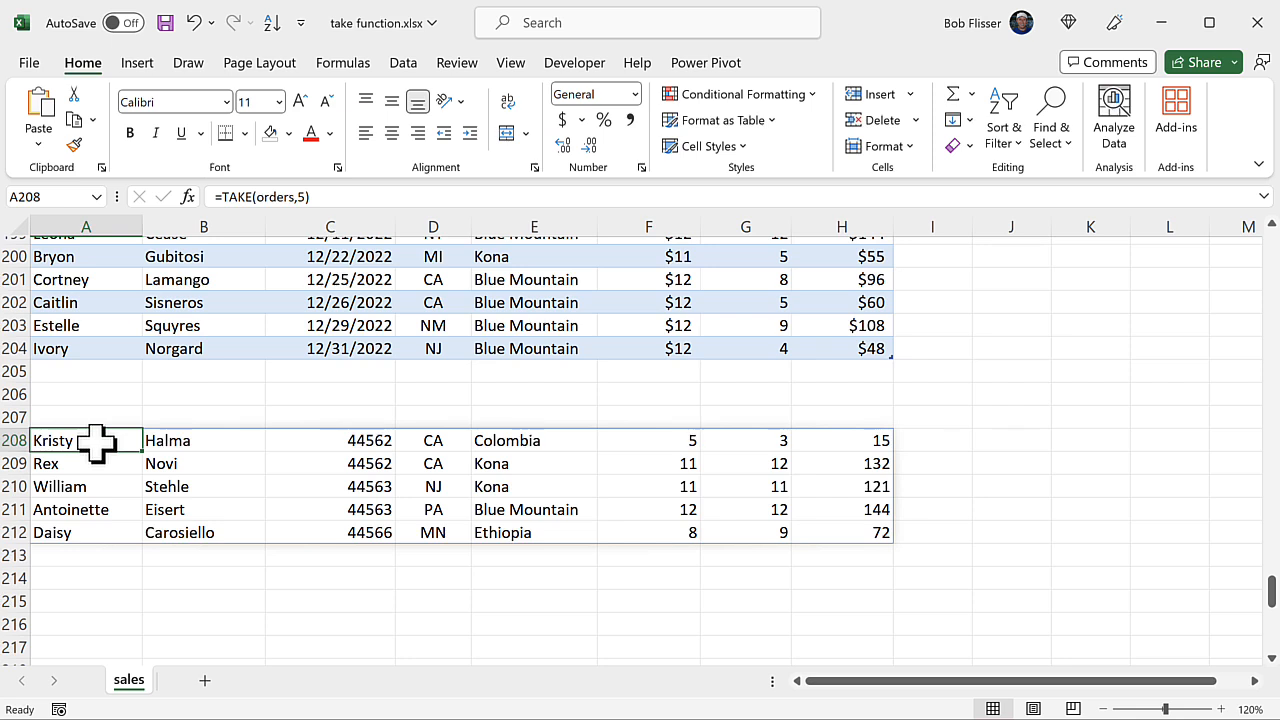
{"action": "double_click", "coordinate": [96, 443]}
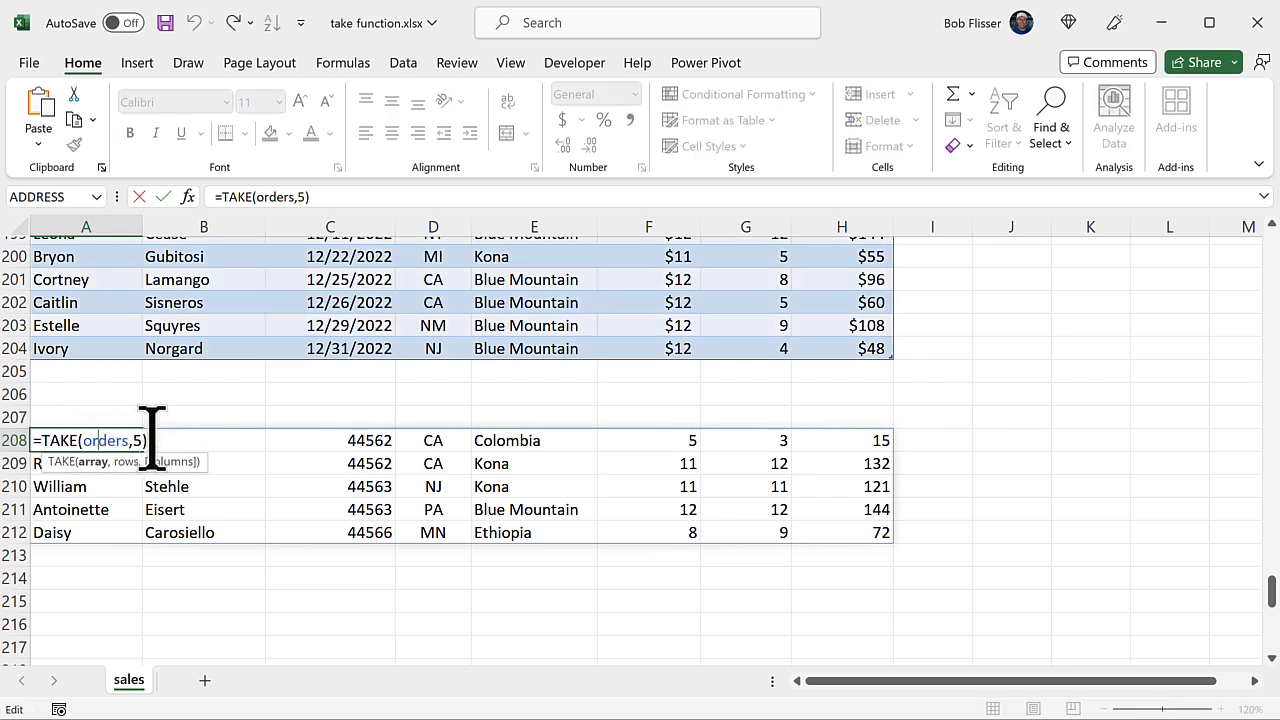
{"action": "left_click", "coordinate": [136, 437]}
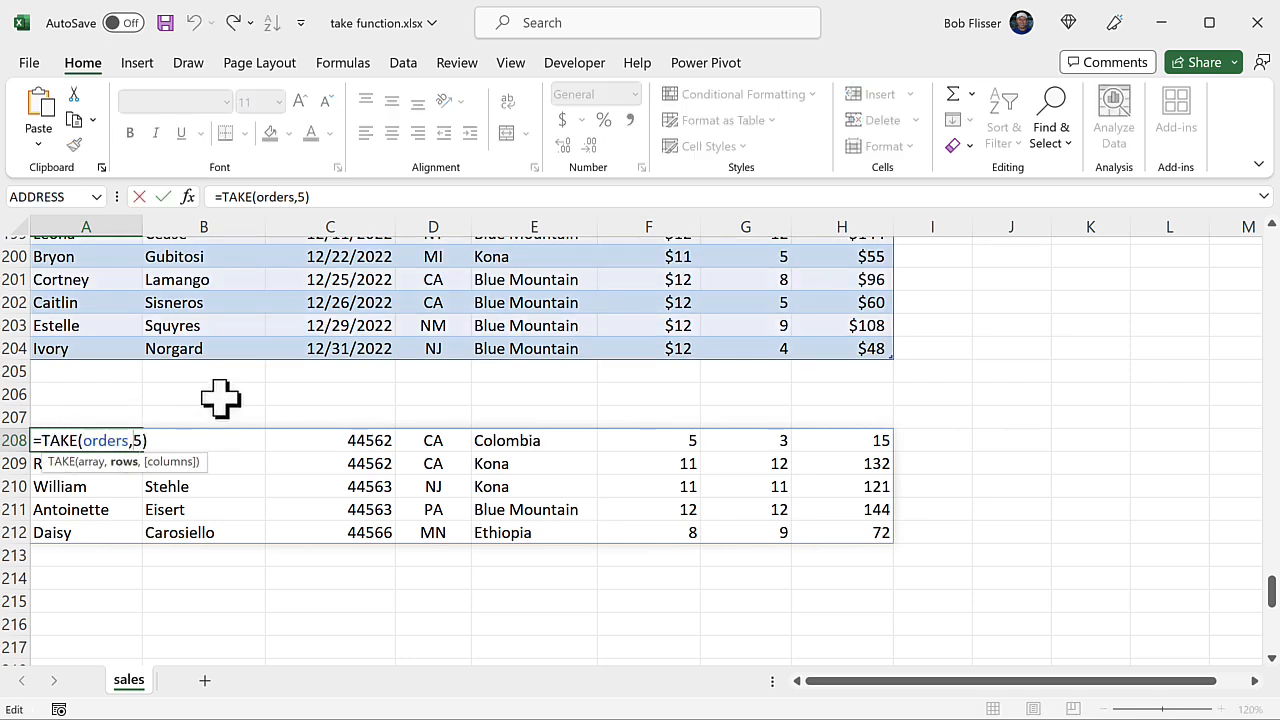
{"action": "type", "text": "-"}
{"action": "key", "text": "Return"}
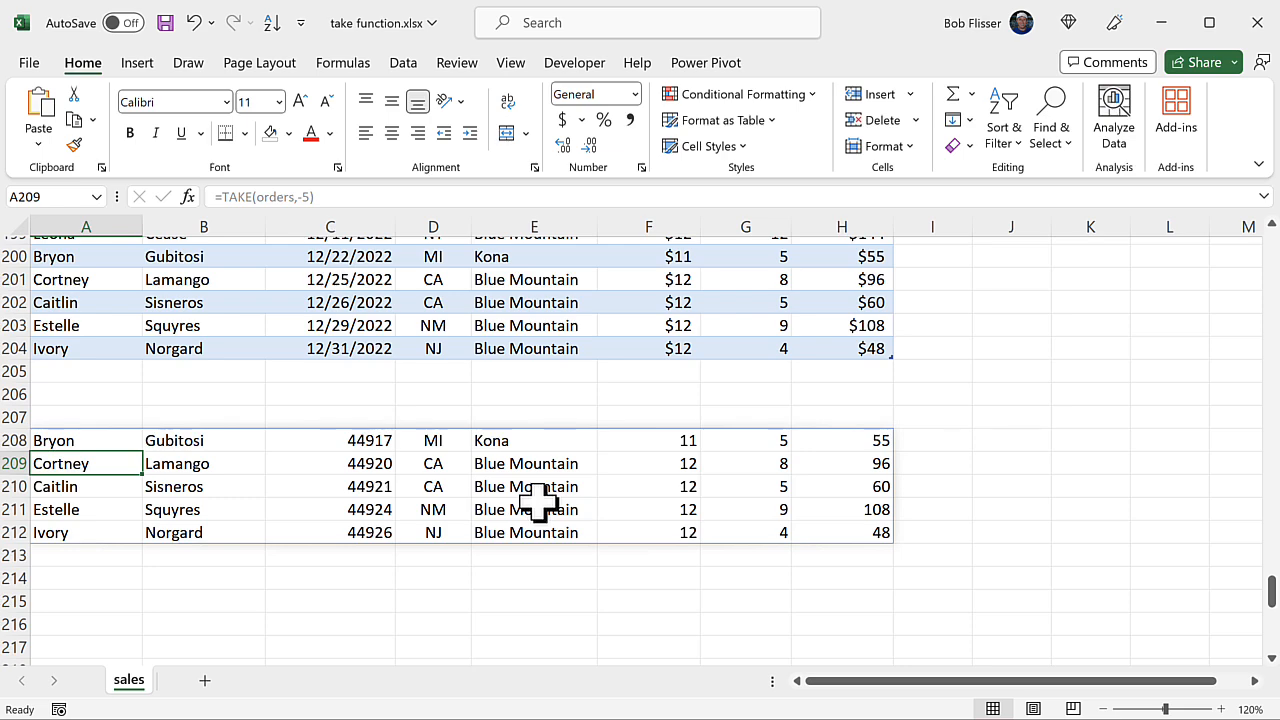
Filter the State column of the orders table to show only NJ.
{"action": "scroll", "coordinate": [537, 500], "scroll_direction": "up", "scroll_amount": 20}
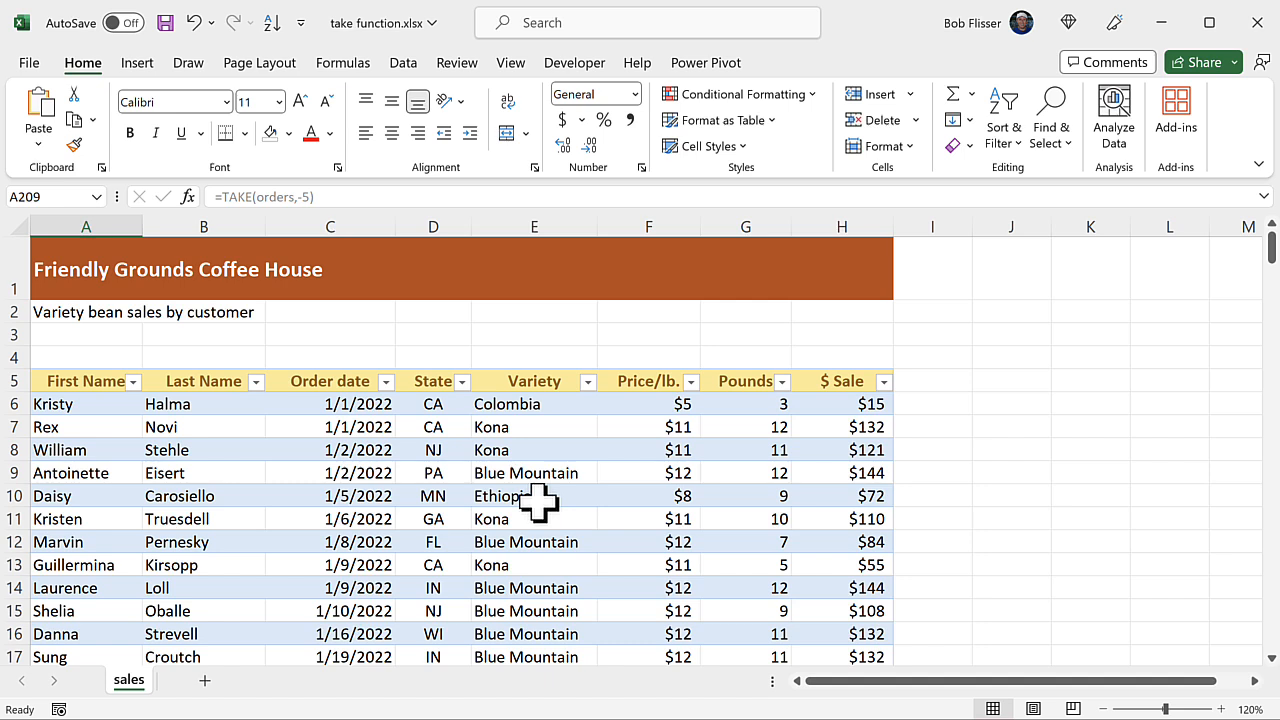
{"action": "left_click", "coordinate": [464, 382]}
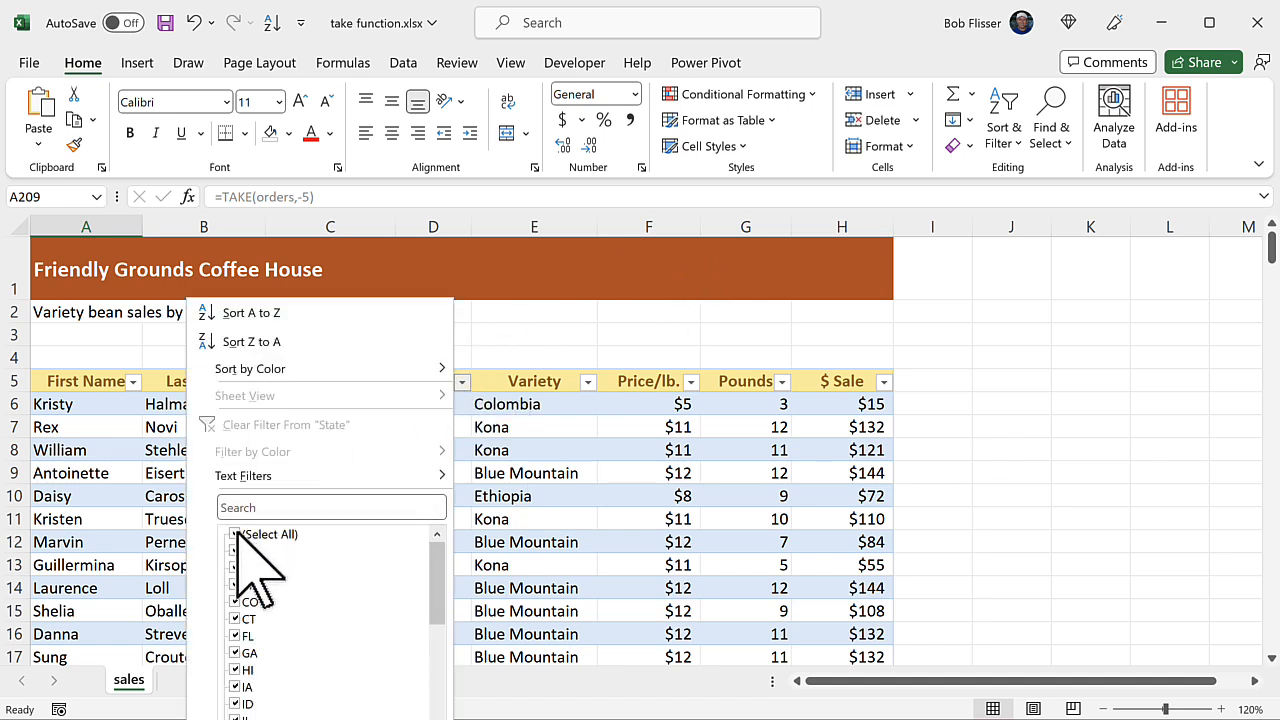
{"action": "left_click", "coordinate": [240, 536]}
{"action": "left_click_drag", "start_coordinate": [437, 580], "coordinate": [434, 706]}
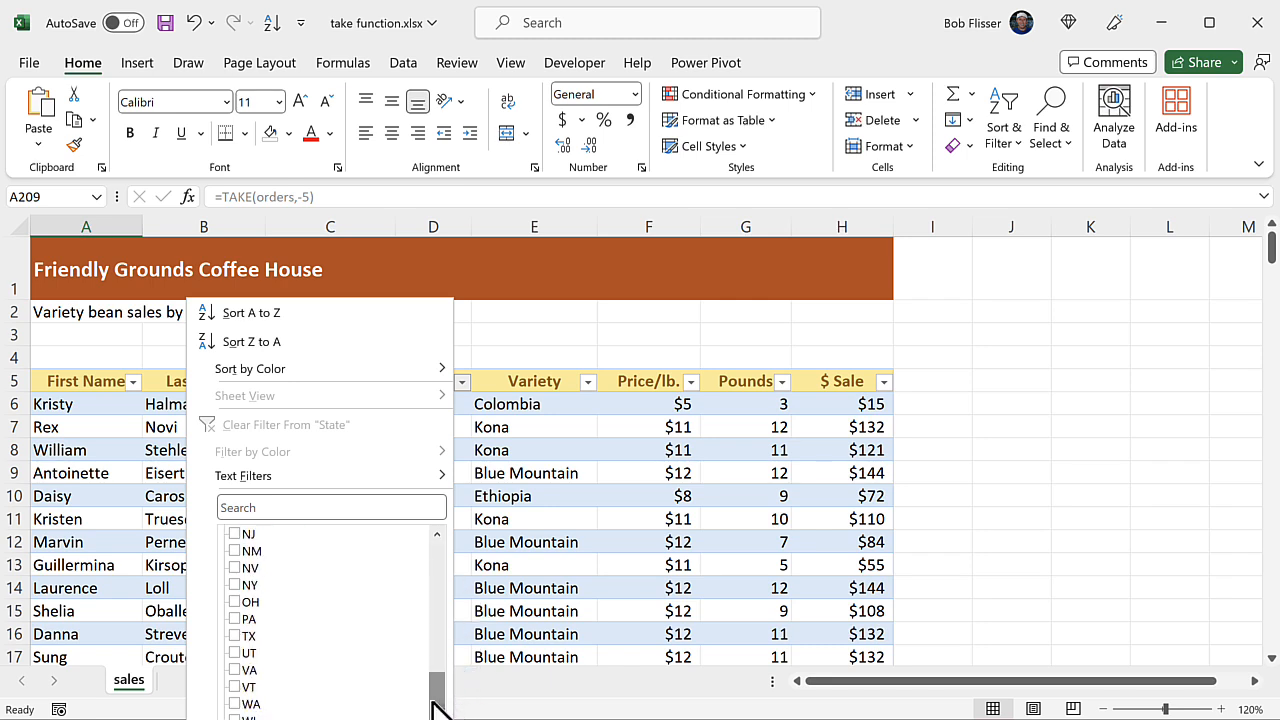
{"action": "left_click", "coordinate": [238, 535]}
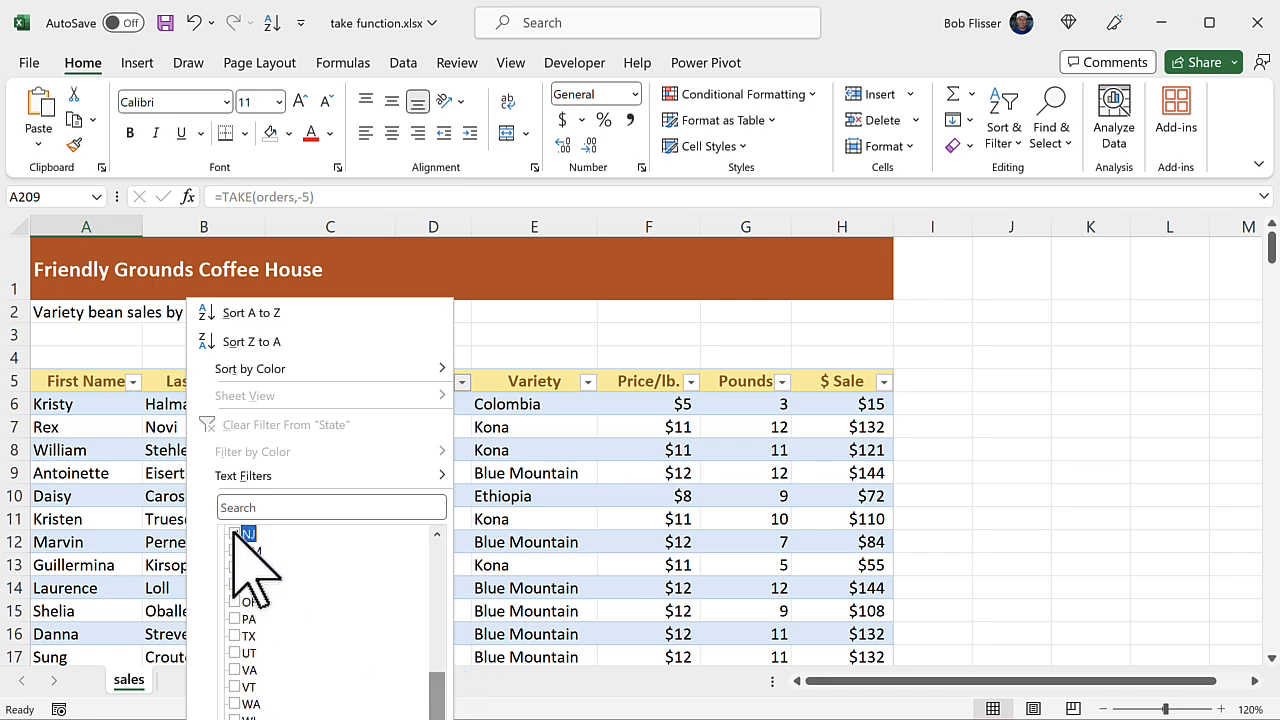
{"action": "left_click", "coordinate": [345, 719]}
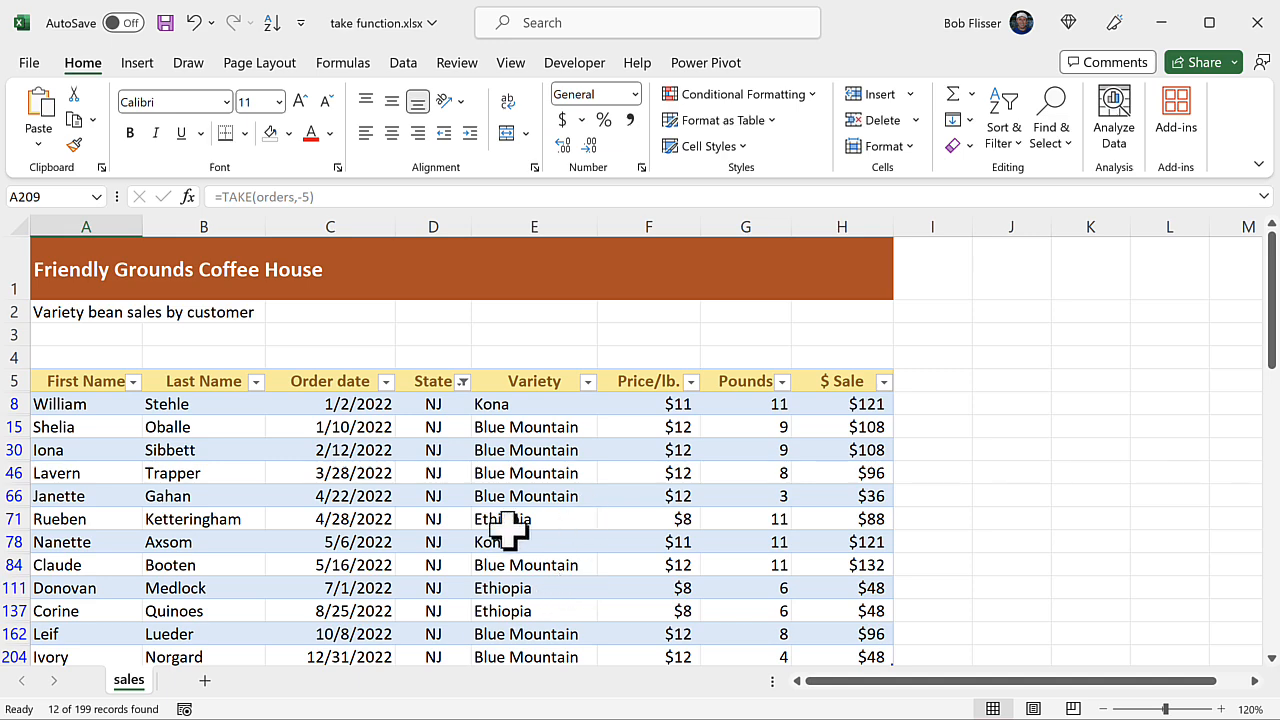
Set the rows argument of the TAKE formula in cell A208 to 5 below the filtered table.
{"action": "scroll", "coordinate": [451, 563], "scroll_direction": "down", "scroll_amount": 1}
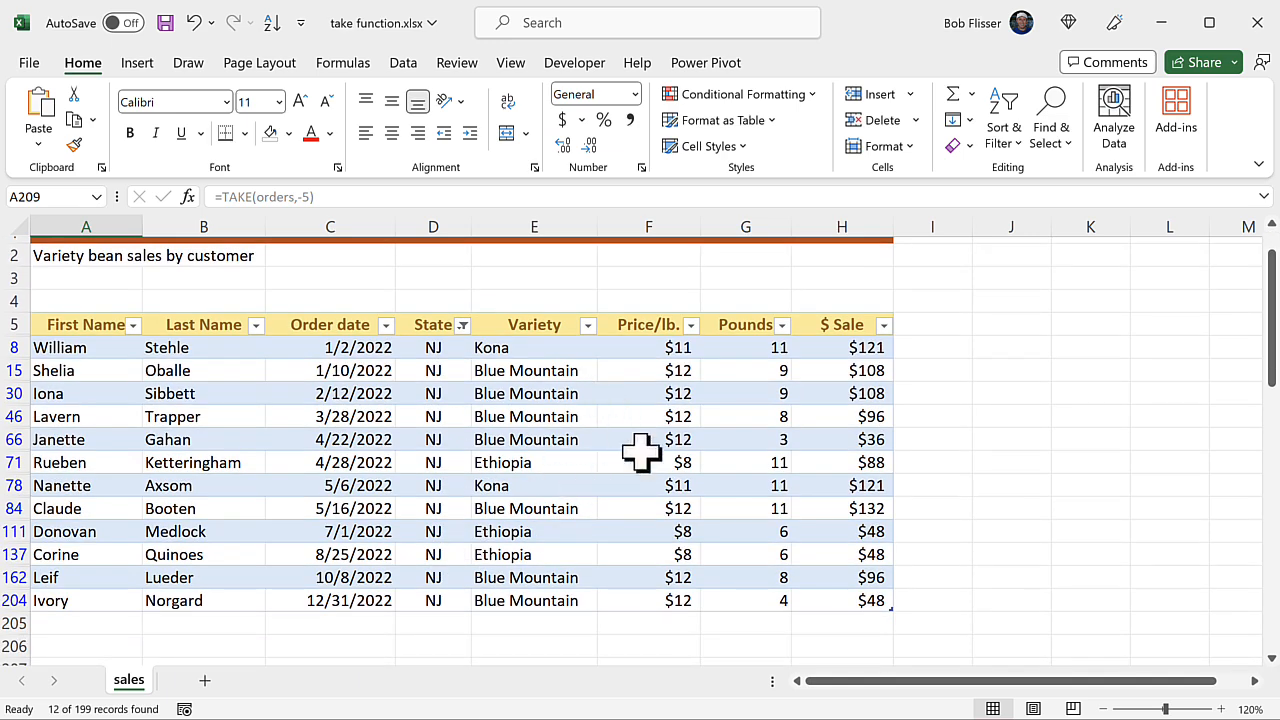
{"action": "scroll", "coordinate": [343, 520], "scroll_direction": "down", "scroll_amount": 3}
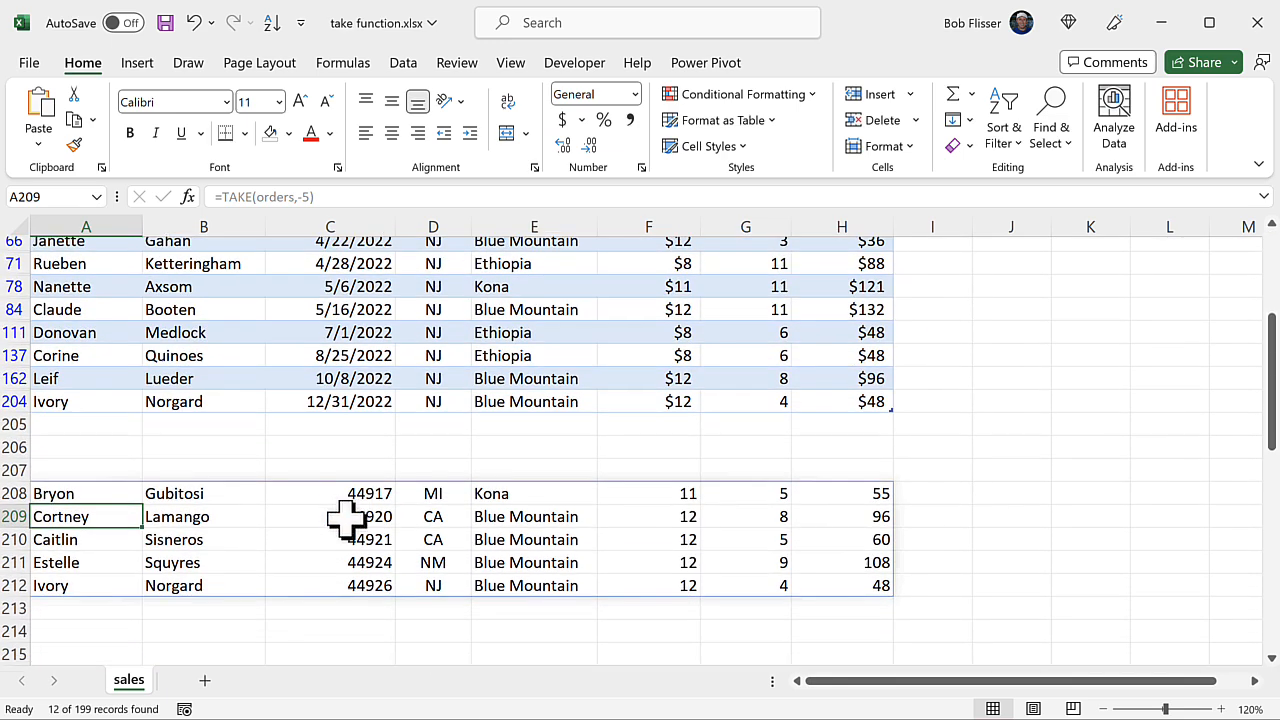
{"action": "left_click", "coordinate": [105, 487]}
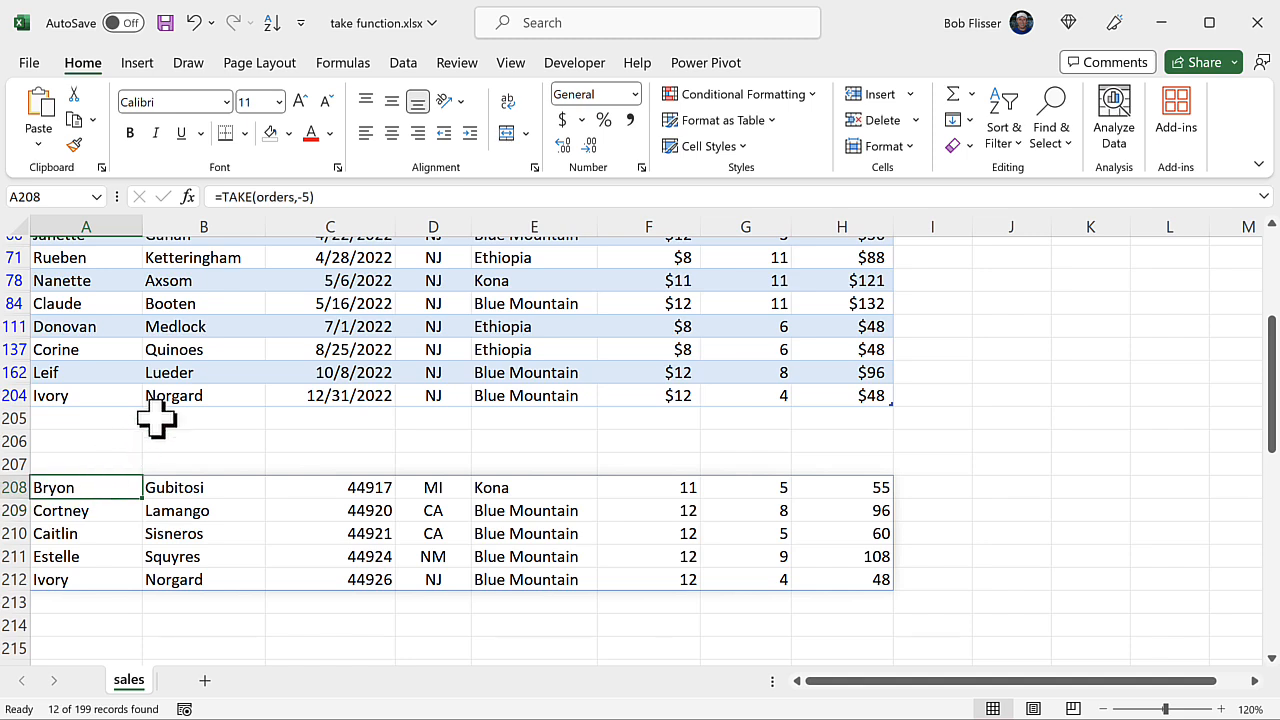
{"action": "double_click", "coordinate": [108, 487]}
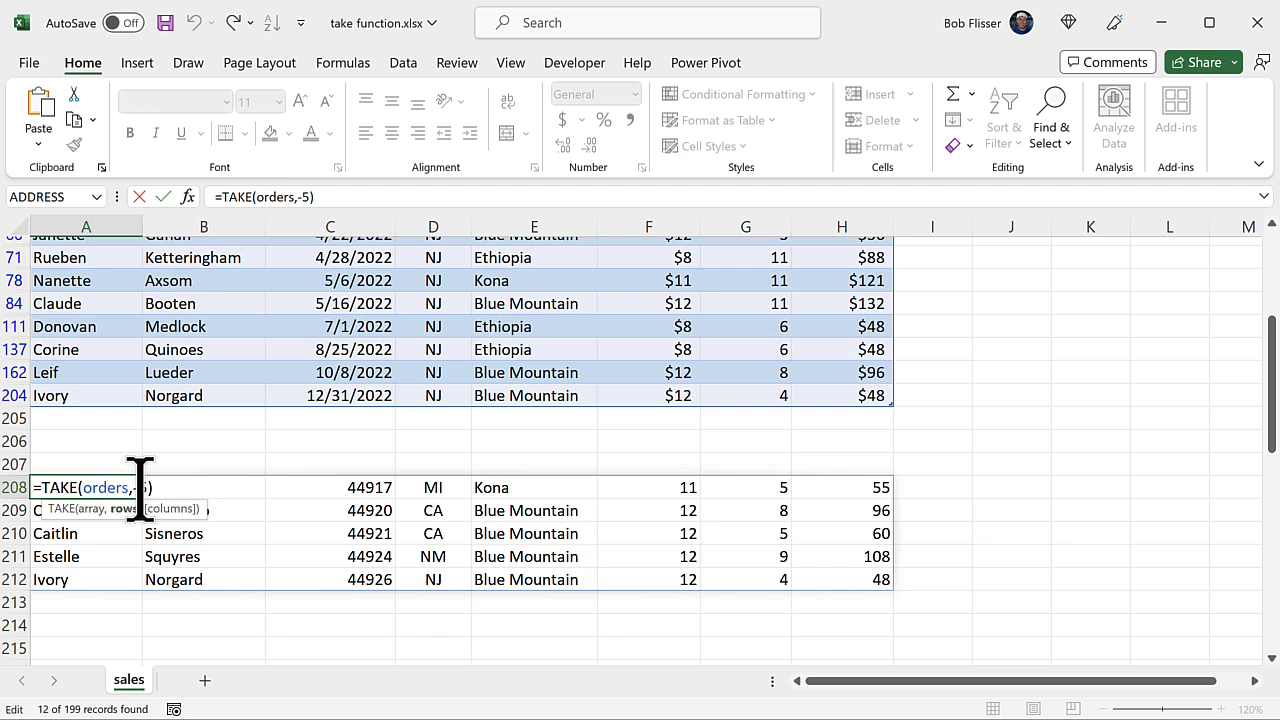
{"action": "key", "text": "BackSpace"}
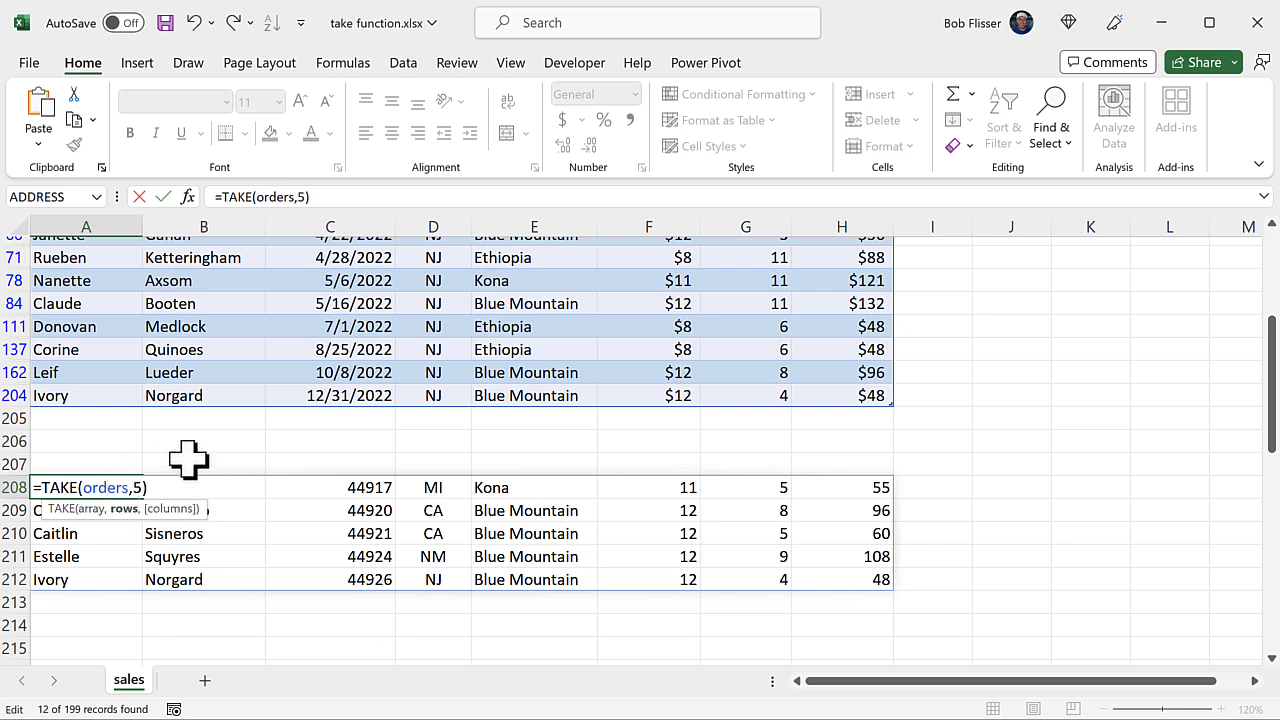
{"action": "key", "text": "Return"}
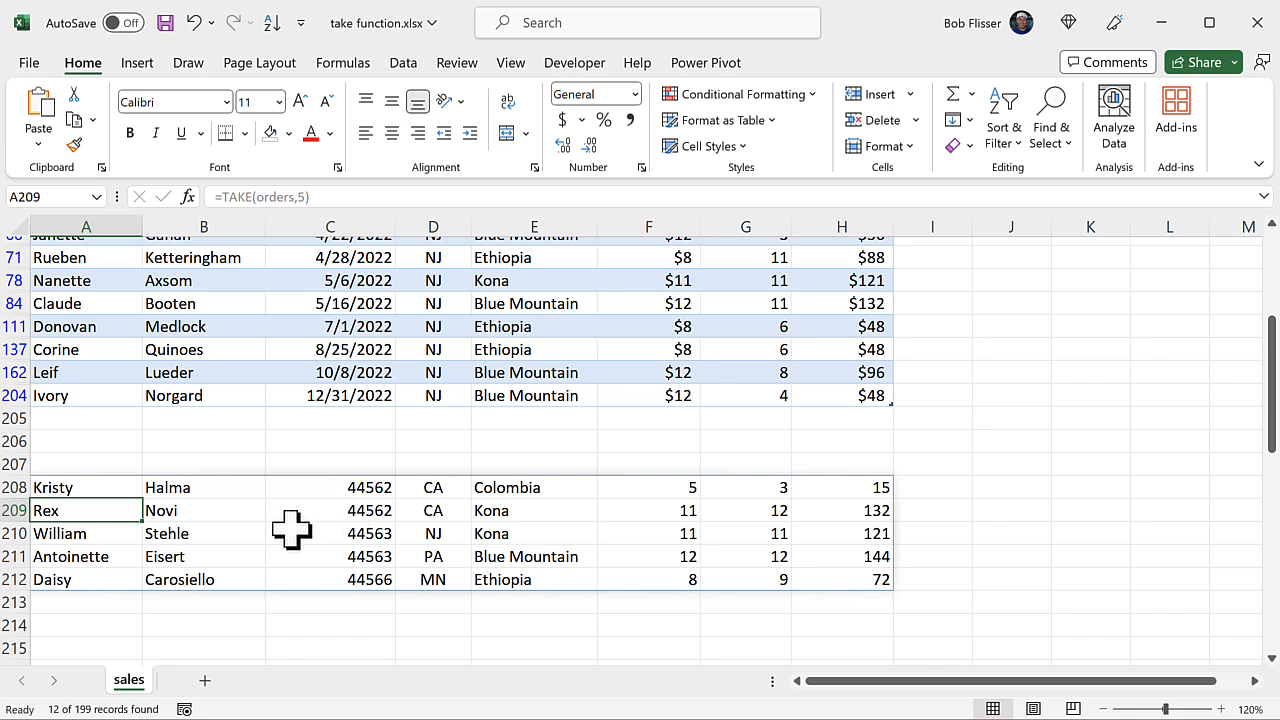
Delete the TAKE formula from cell A208 and clear the State filter from the orders table.
{"action": "left_click", "coordinate": [90, 487]}
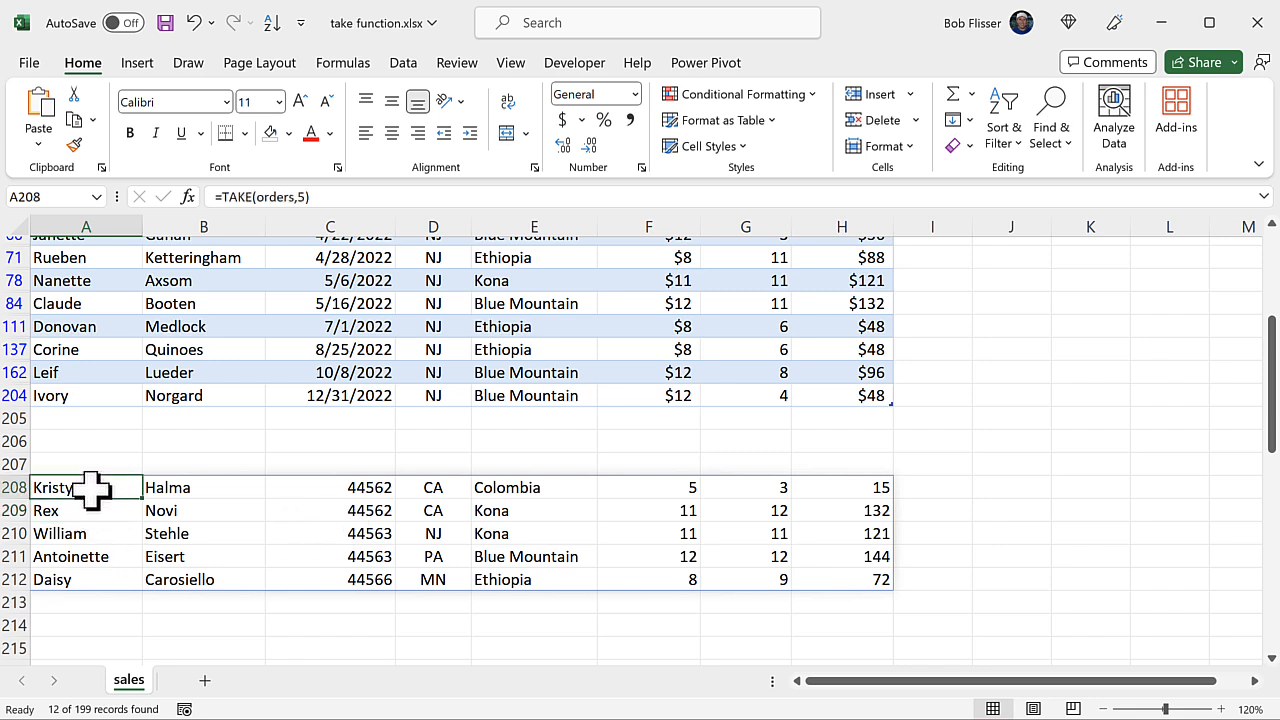
{"action": "key", "text": "Delete"}
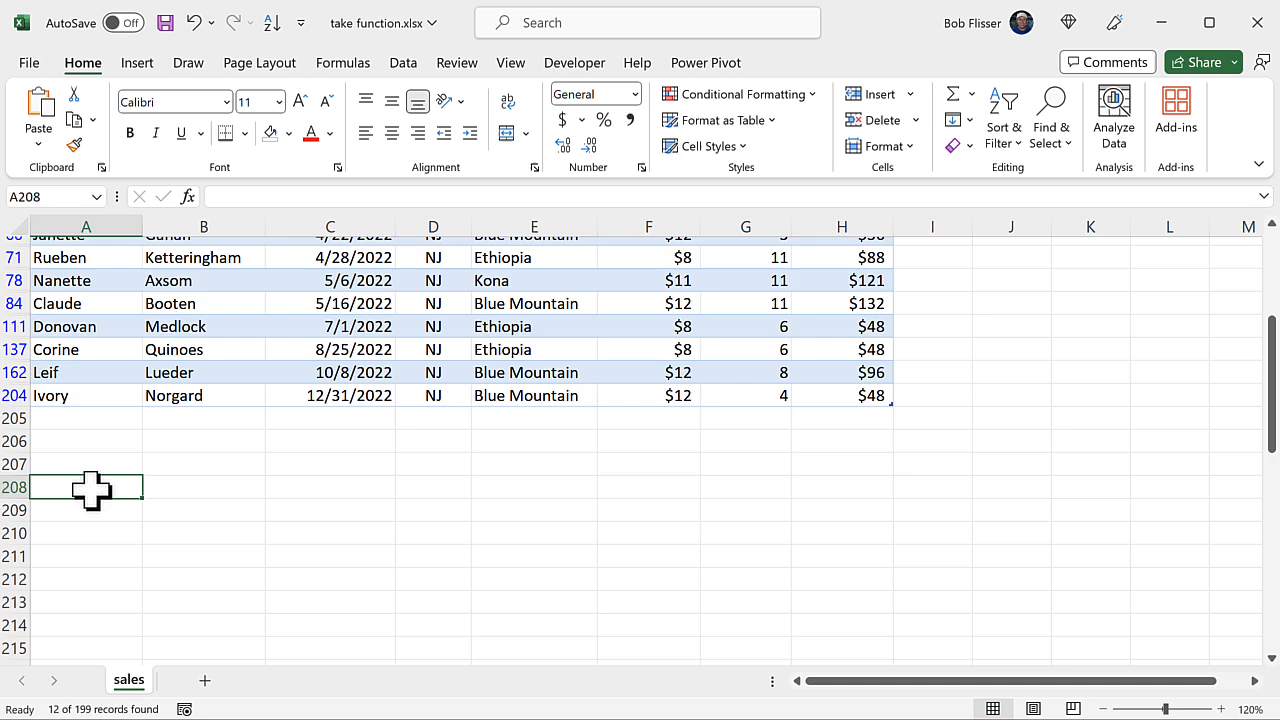
{"action": "left_click", "coordinate": [101, 343]}
{"action": "key", "text": "ctrl+Up"}
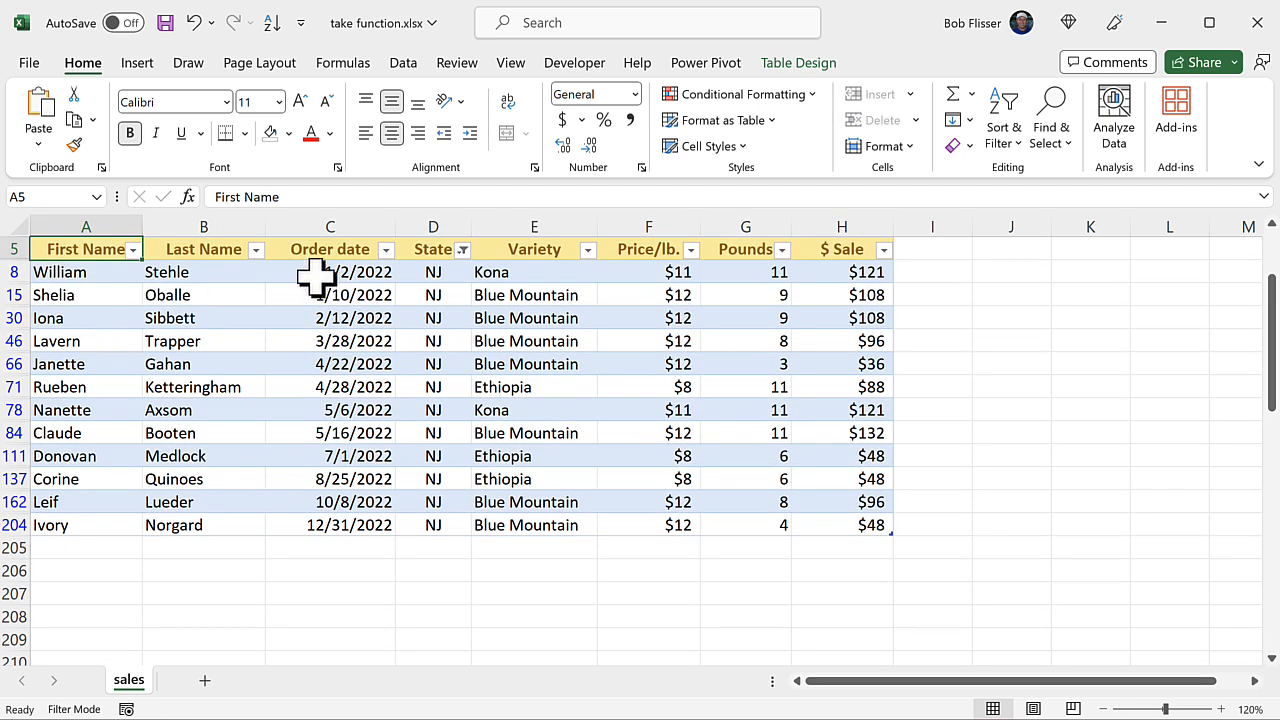
{"action": "left_click", "coordinate": [463, 250]}
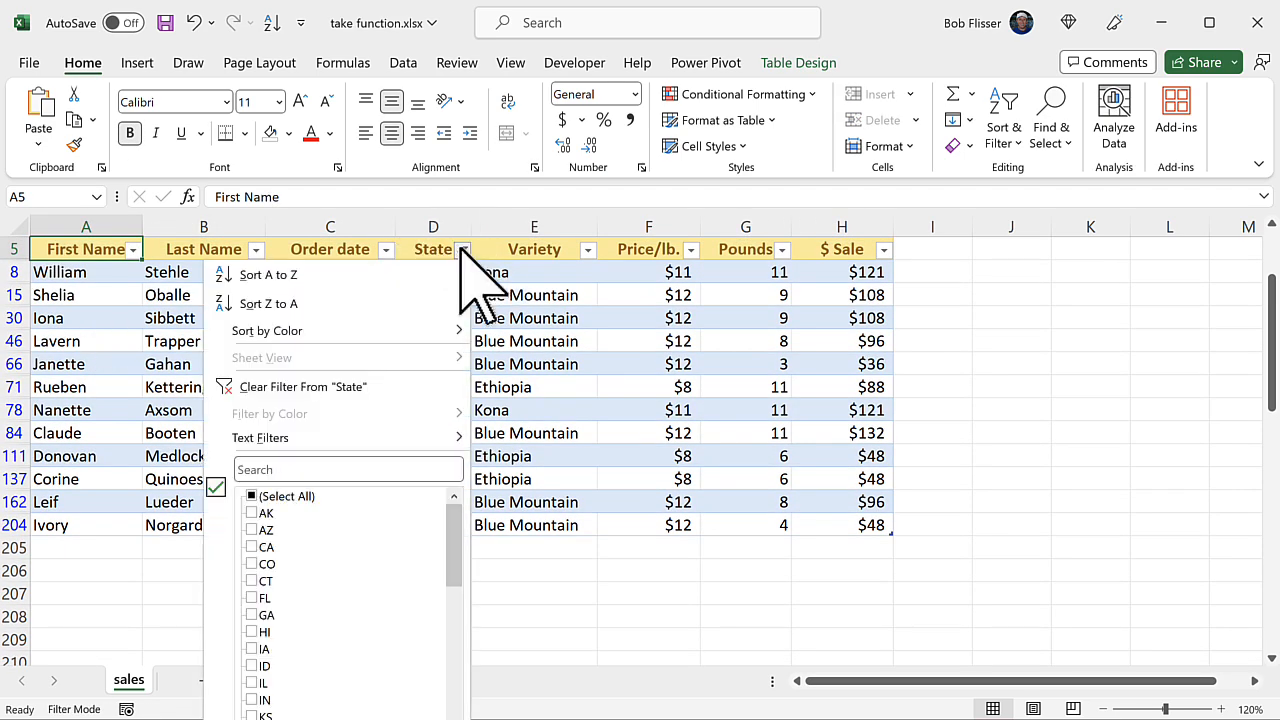
{"action": "left_click", "coordinate": [292, 386]}
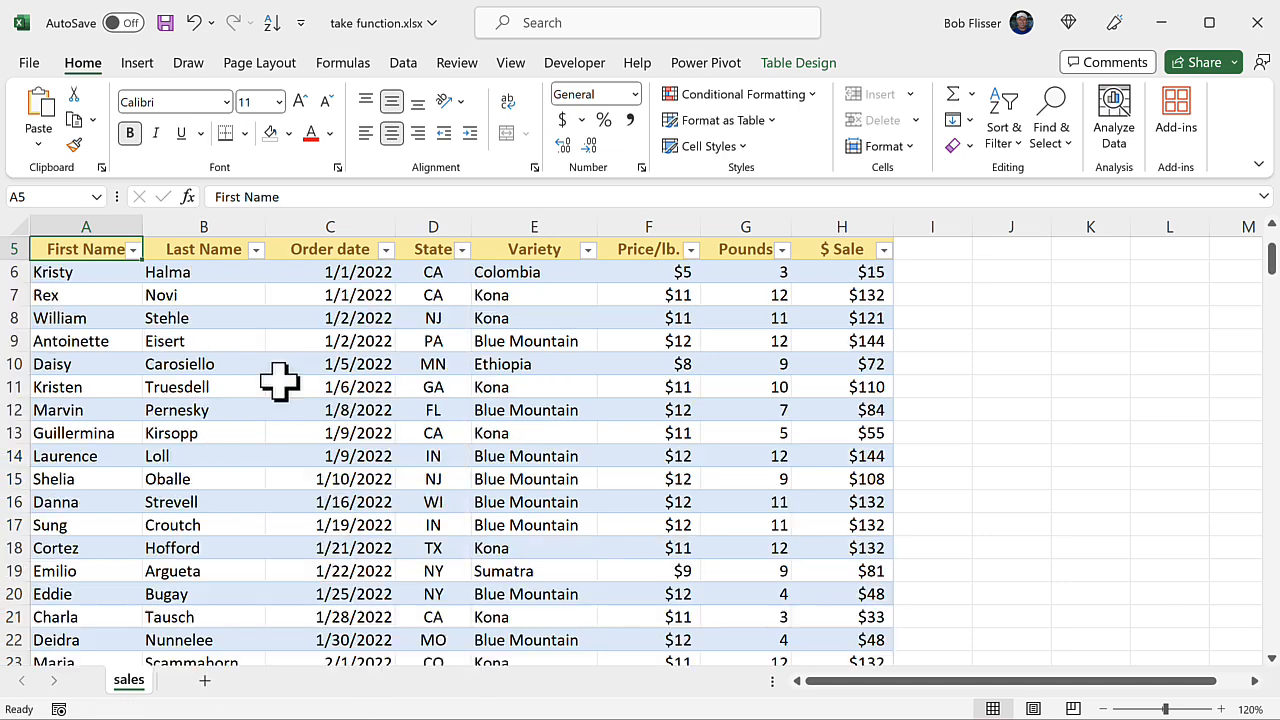
{"action": "left_click", "coordinate": [120, 416]}
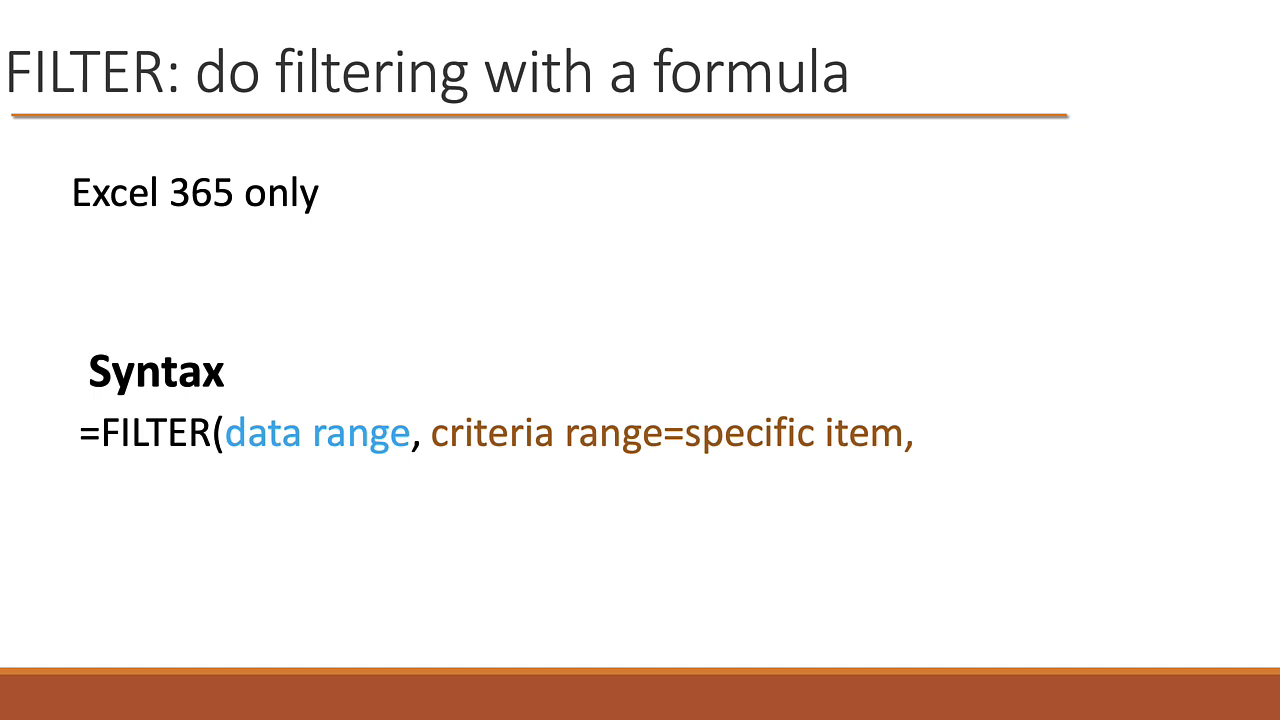
{"action": "key", "text": "Right"}
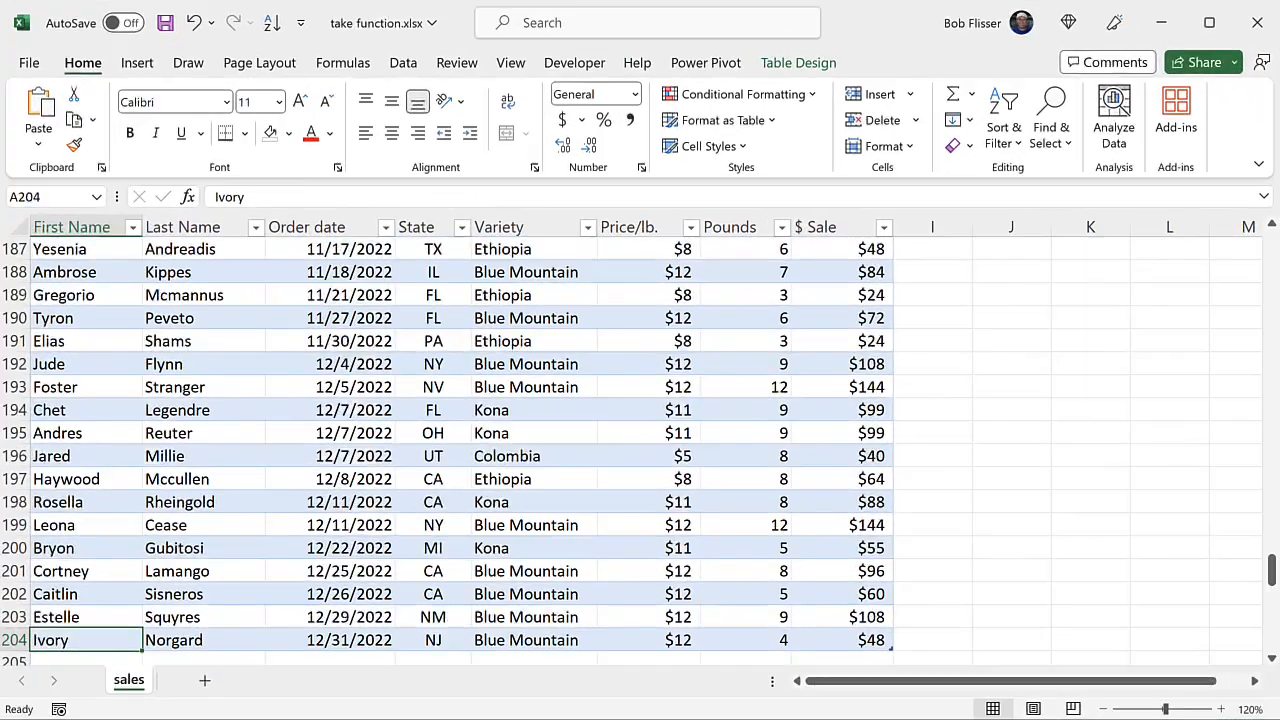
Enter the formula =FILTER(orders,State="nj") in cell A207 below the orders table.
{"action": "scroll", "coordinate": [670, 510], "scroll_direction": "down", "scroll_amount": 4}
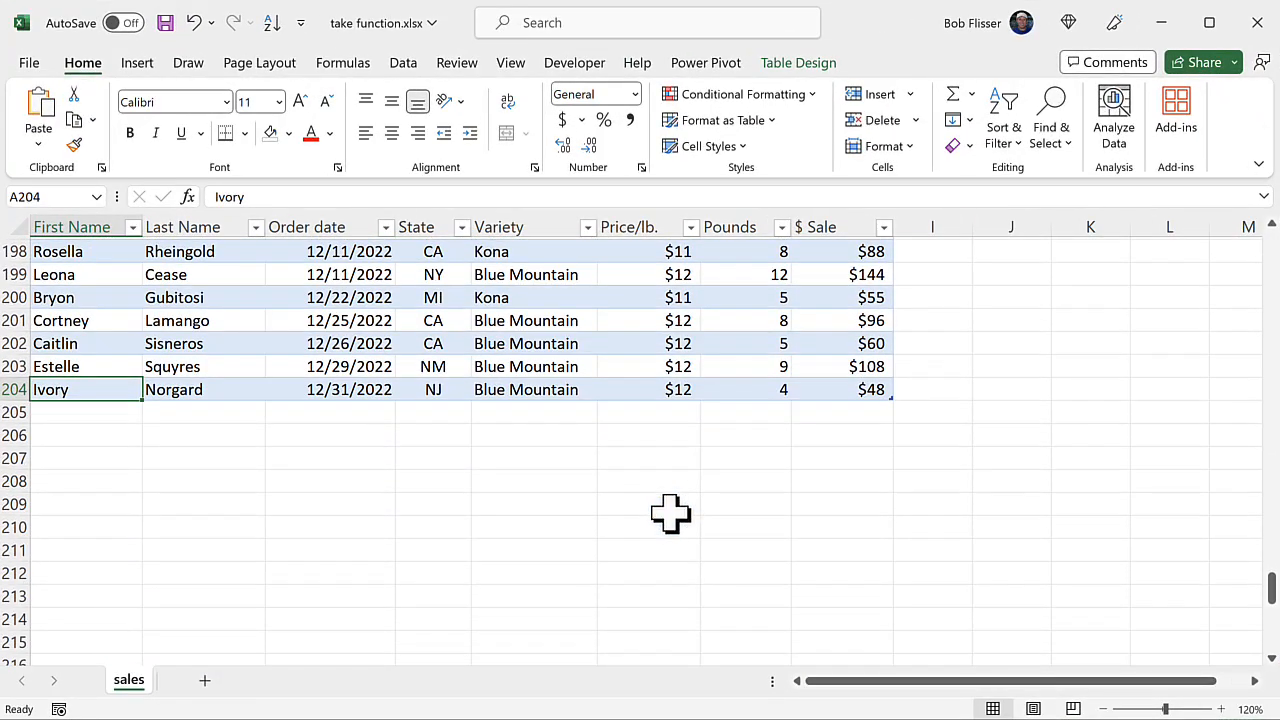
{"action": "left_click", "coordinate": [88, 464]}
{"action": "type", "text": "=fil"}
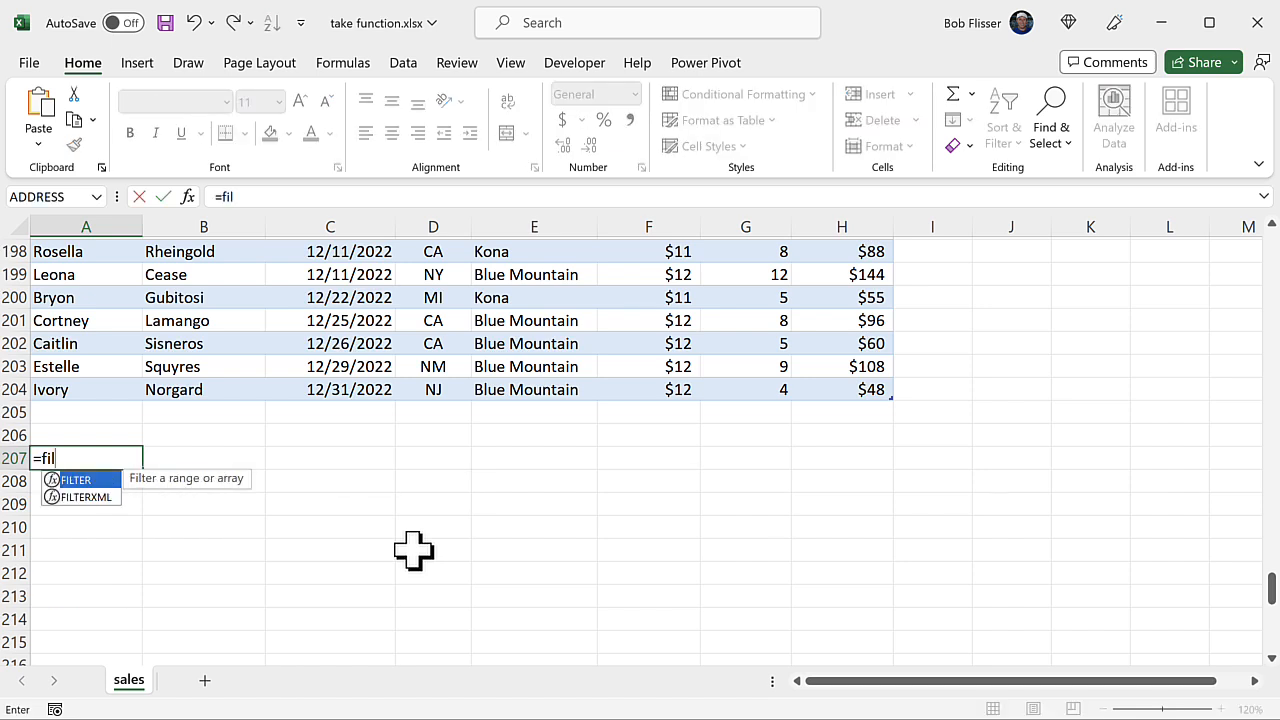
{"action": "key", "text": "Tab"}
{"action": "type", "text": "or"}
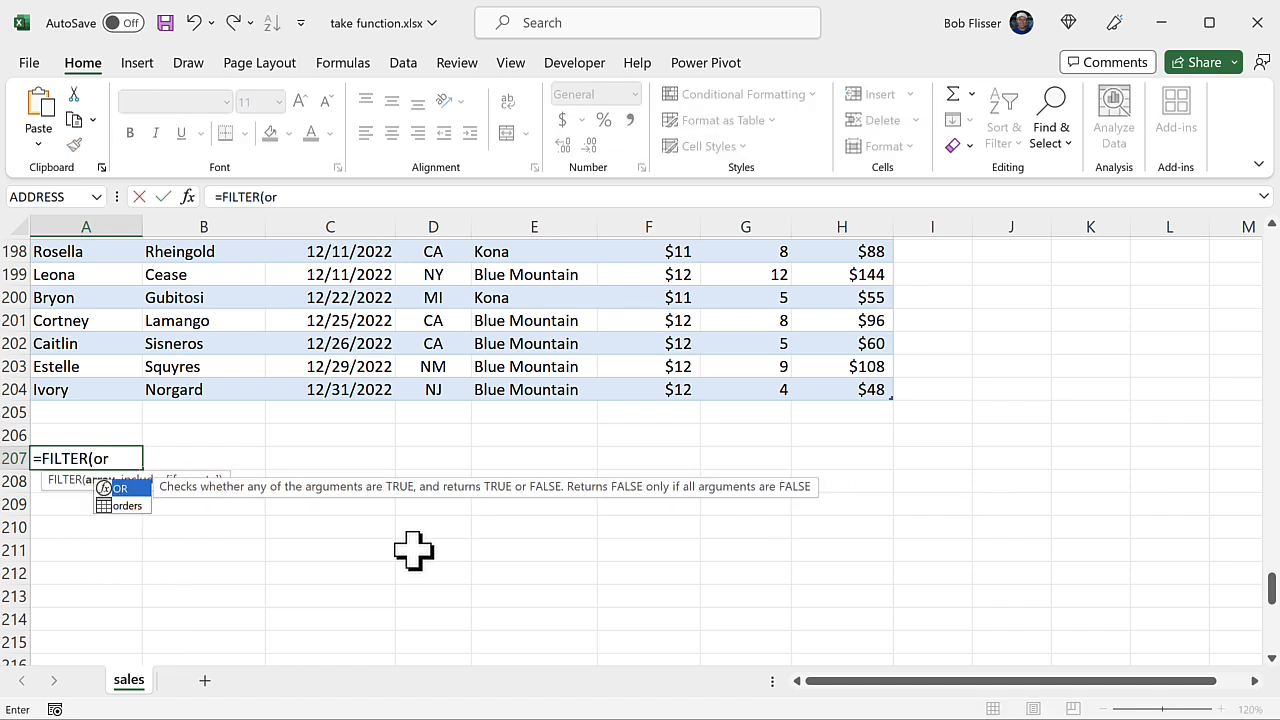
{"action": "key", "text": "Down"}
{"action": "key", "text": "Tab"}
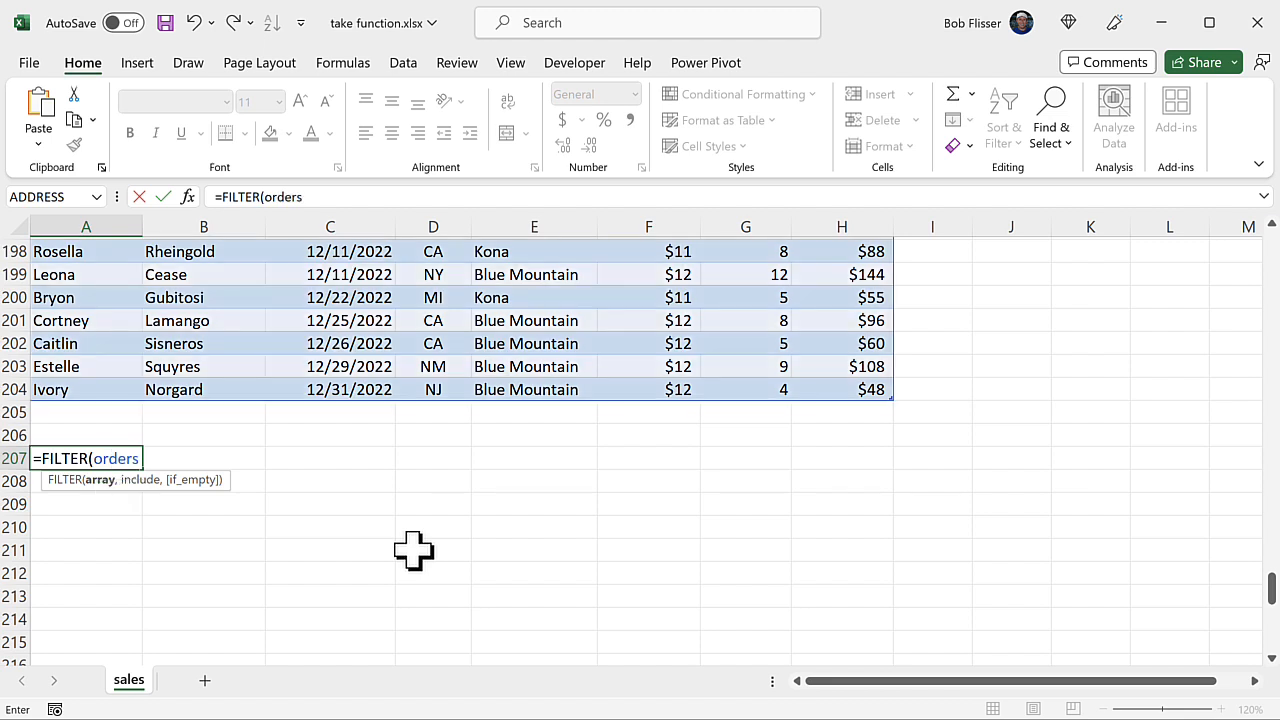
{"action": "type", "text": ","}
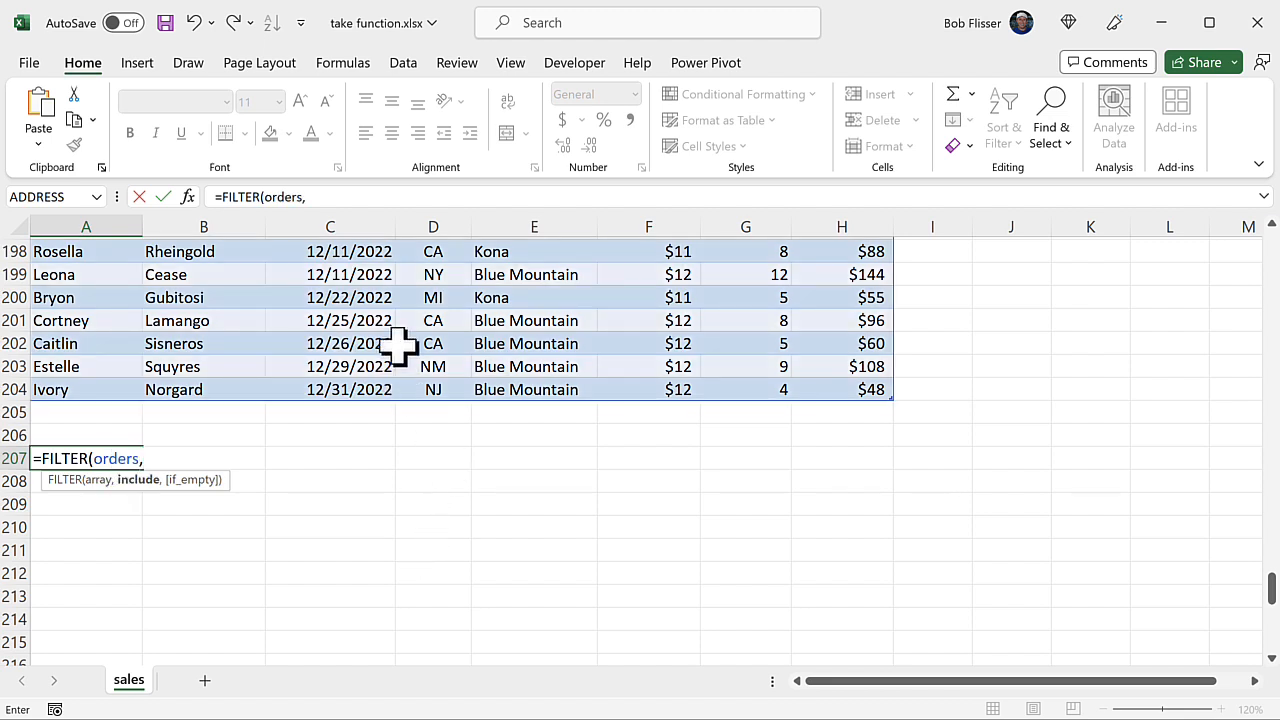
{"action": "left_click", "coordinate": [345, 66]}
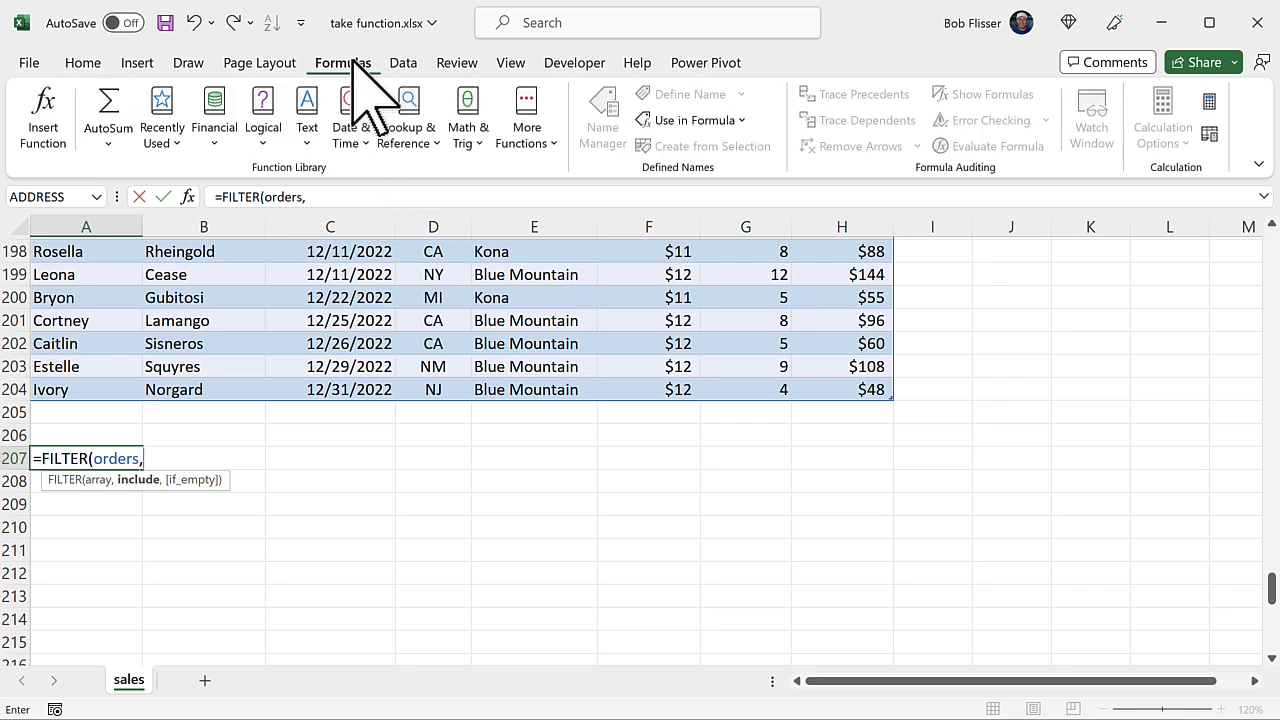
{"action": "left_click", "coordinate": [740, 120]}
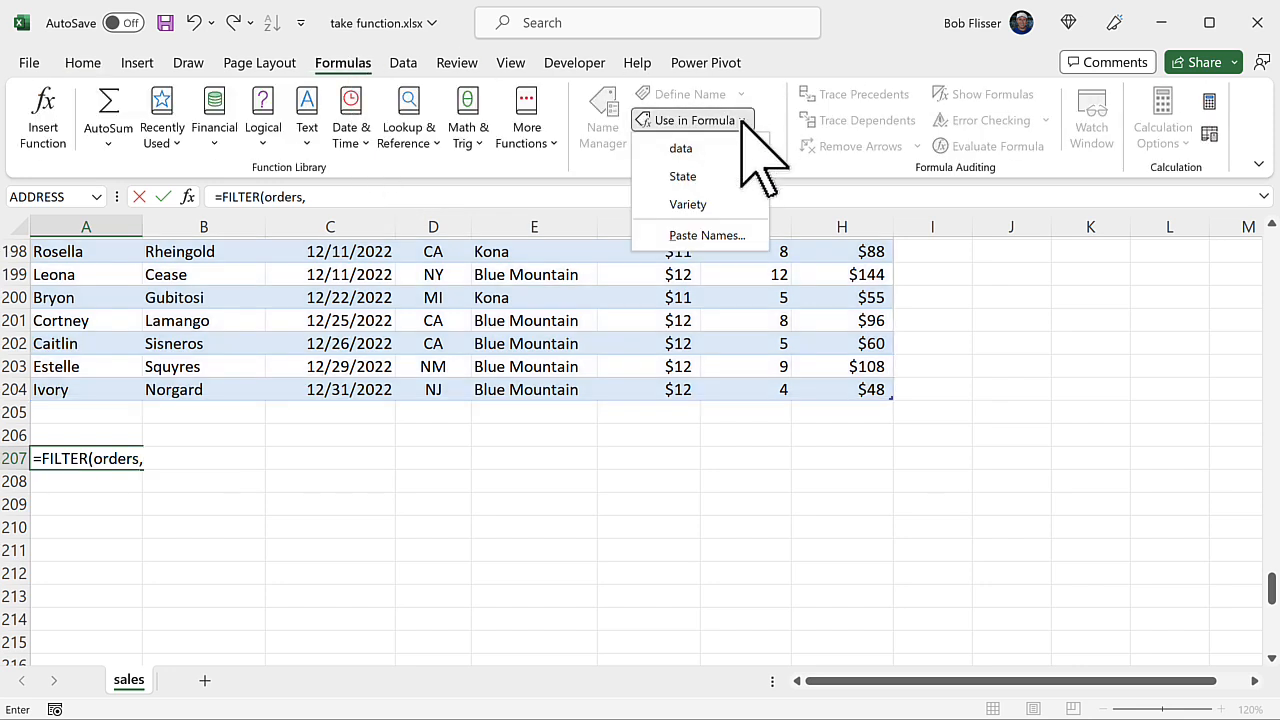
{"action": "left_click", "coordinate": [700, 176]}
{"action": "type", "text": "="}
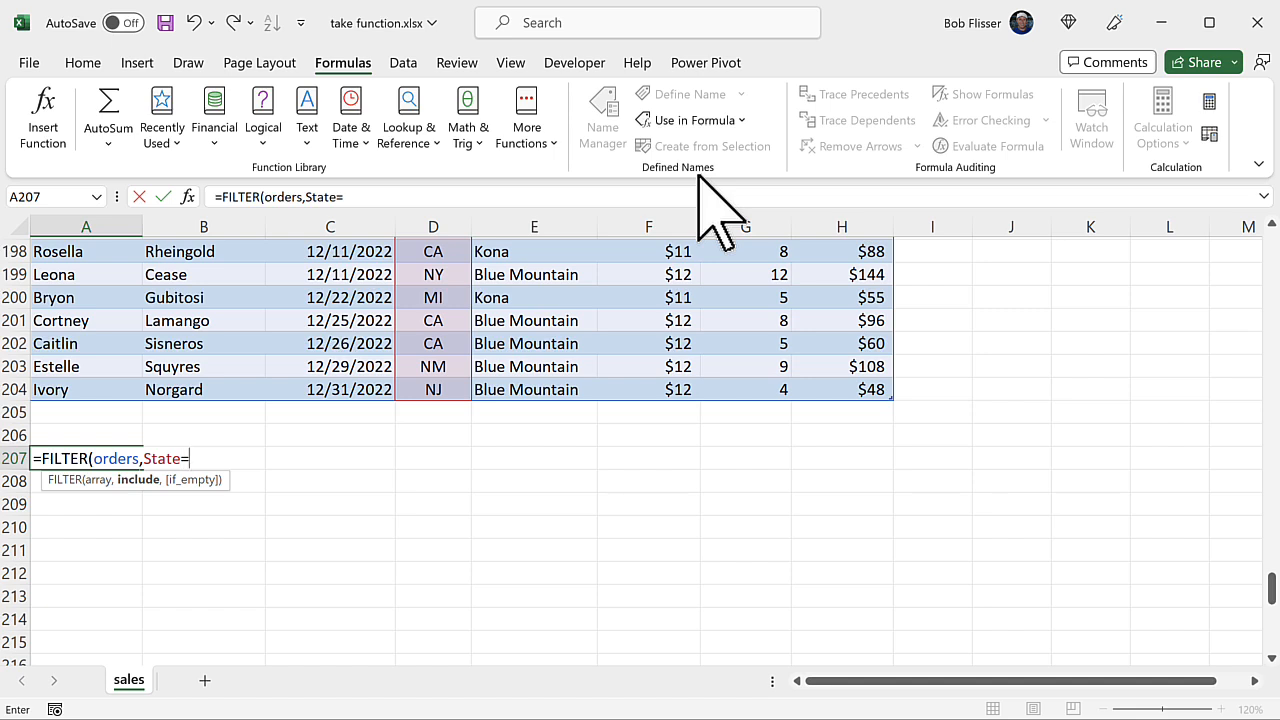
{"action": "type", "text": "\"nj\")"}
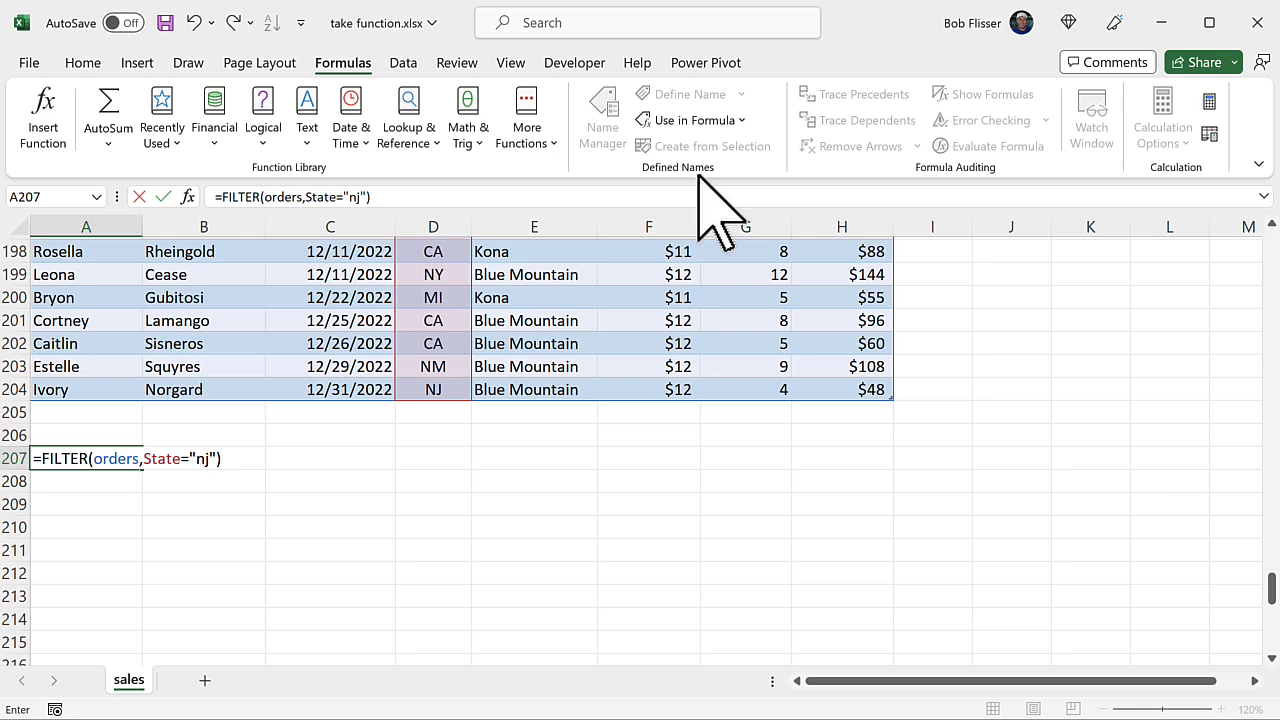
{"action": "key", "text": "Return"}
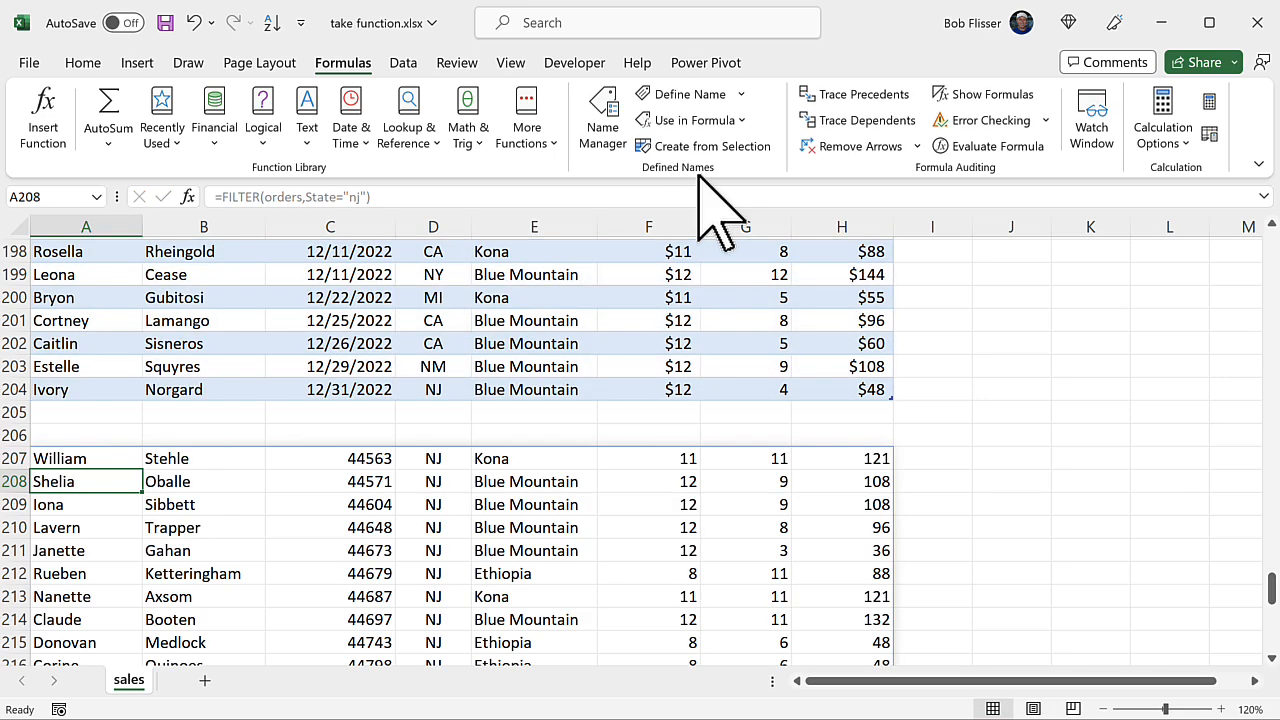
{"action": "scroll", "coordinate": [714, 550], "scroll_direction": "down", "scroll_amount": 3}
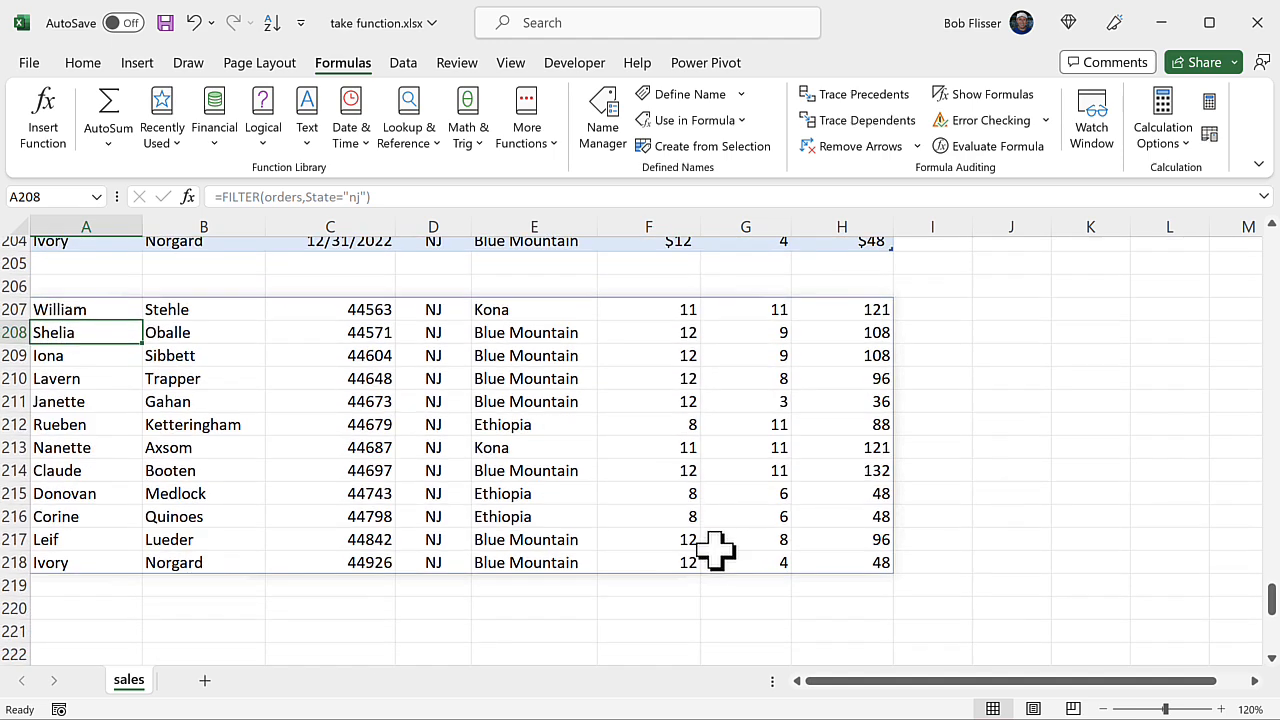
{"action": "scroll", "coordinate": [714, 550], "scroll_direction": "up", "scroll_amount": 1}
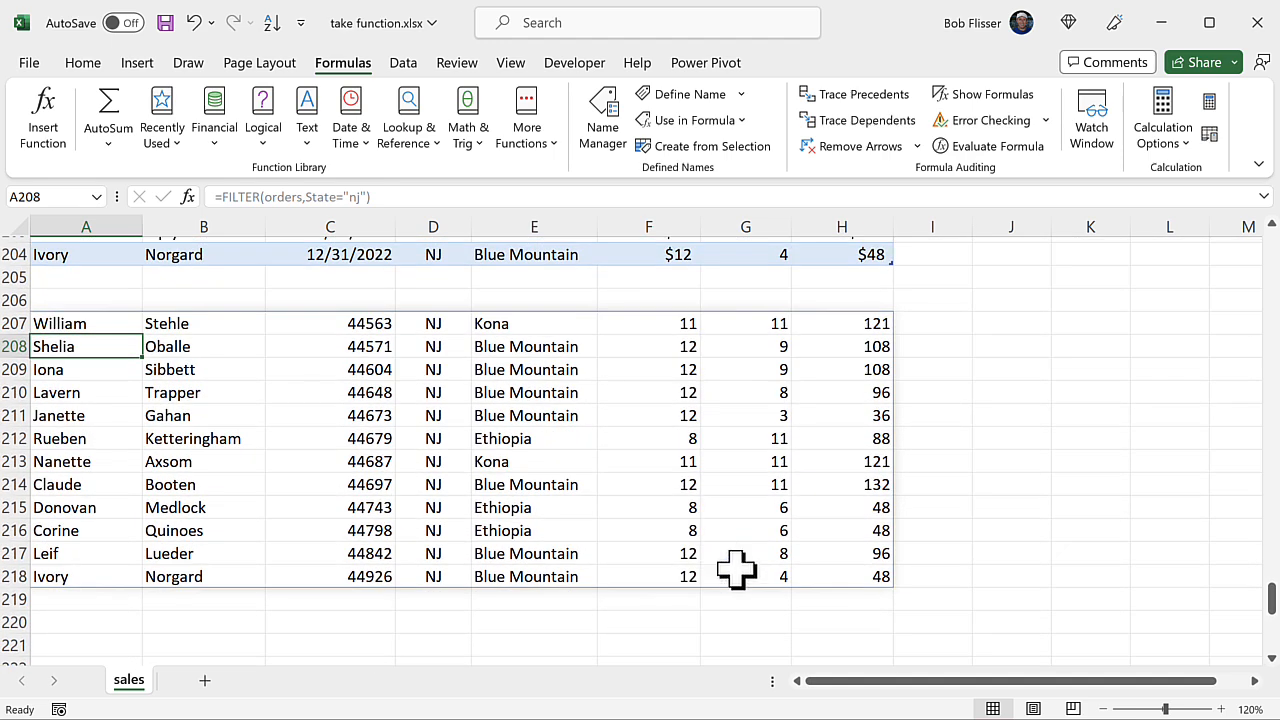
Change the include argument of the FILTER formula in cell A207 to Variety="java".
{"action": "left_click", "coordinate": [113, 325]}
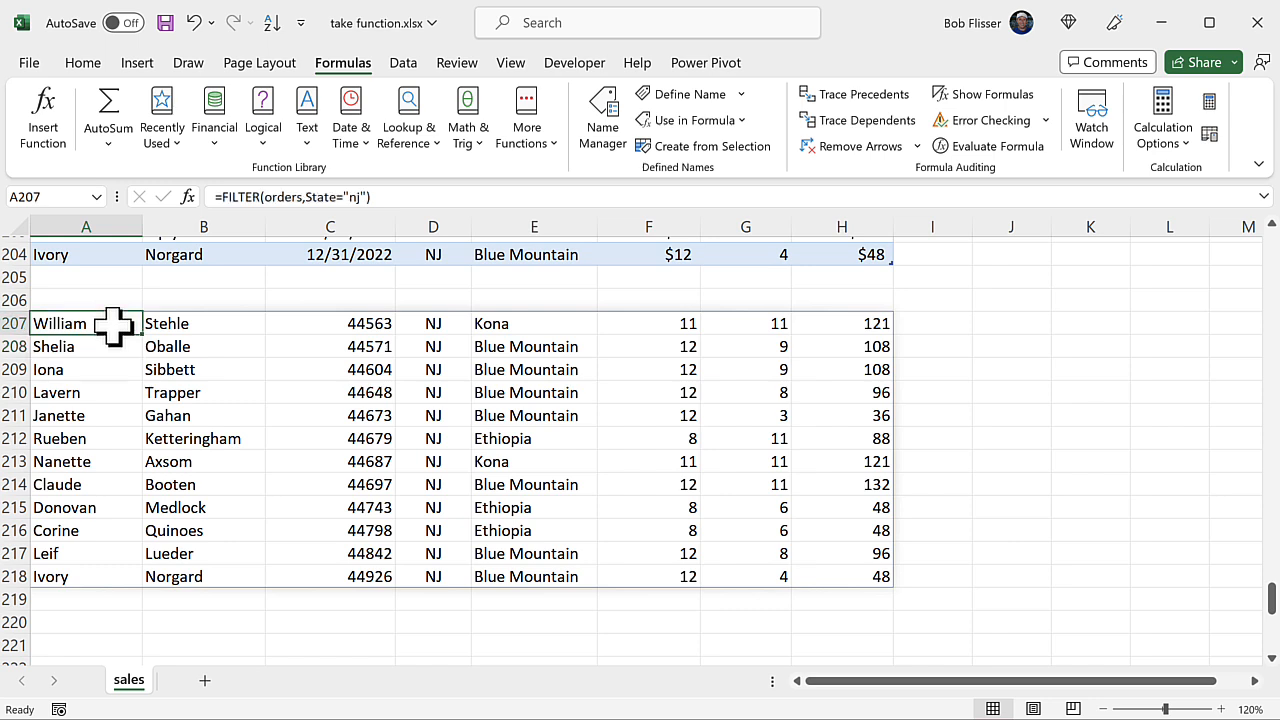
{"action": "double_click", "coordinate": [112, 323]}
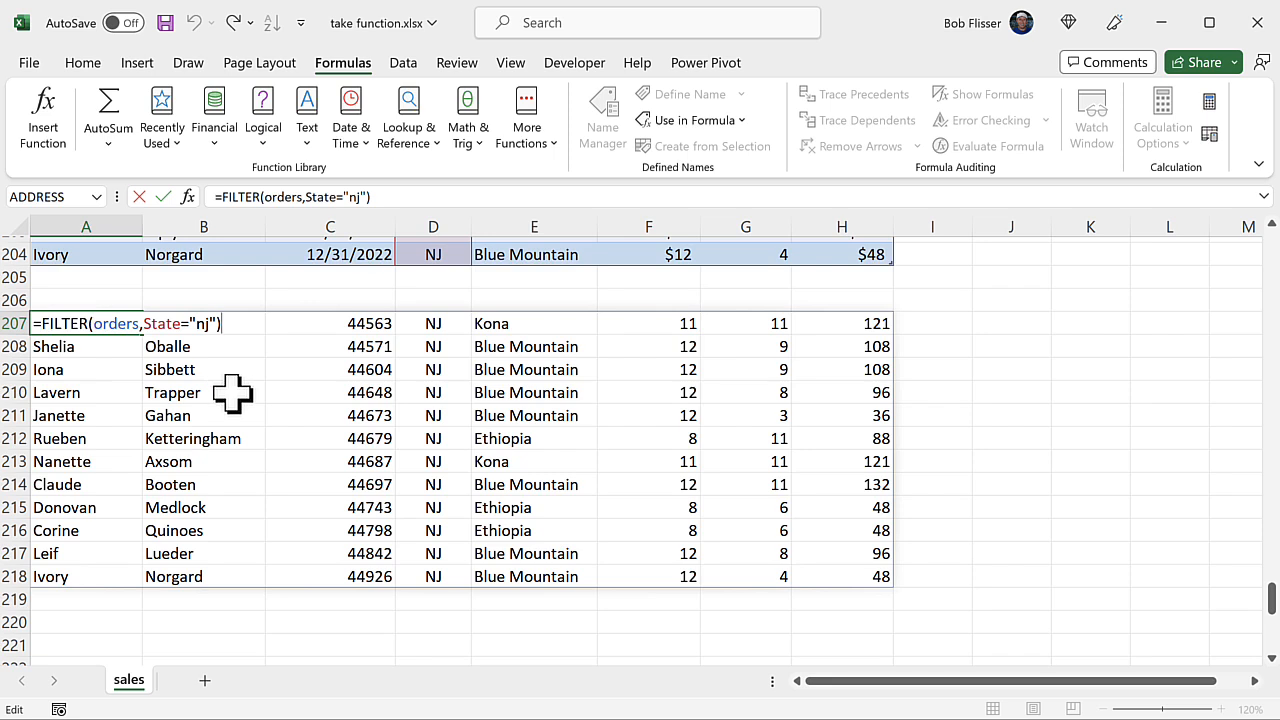
{"action": "key", "text": "BackSpace"}
{"action": "key", "text": "BackSpace"}
{"action": "key", "text": "BackSpace"}
{"action": "key", "text": "BackSpace"}
{"action": "key", "text": "BackSpace"}
{"action": "key", "text": "BackSpace"}
{"action": "key", "text": "BackSpace"}
{"action": "key", "text": "BackSpace"}
{"action": "key", "text": "BackSpace"}
{"action": "key", "text": "BackSpace"}
{"action": "key", "text": "BackSpace"}
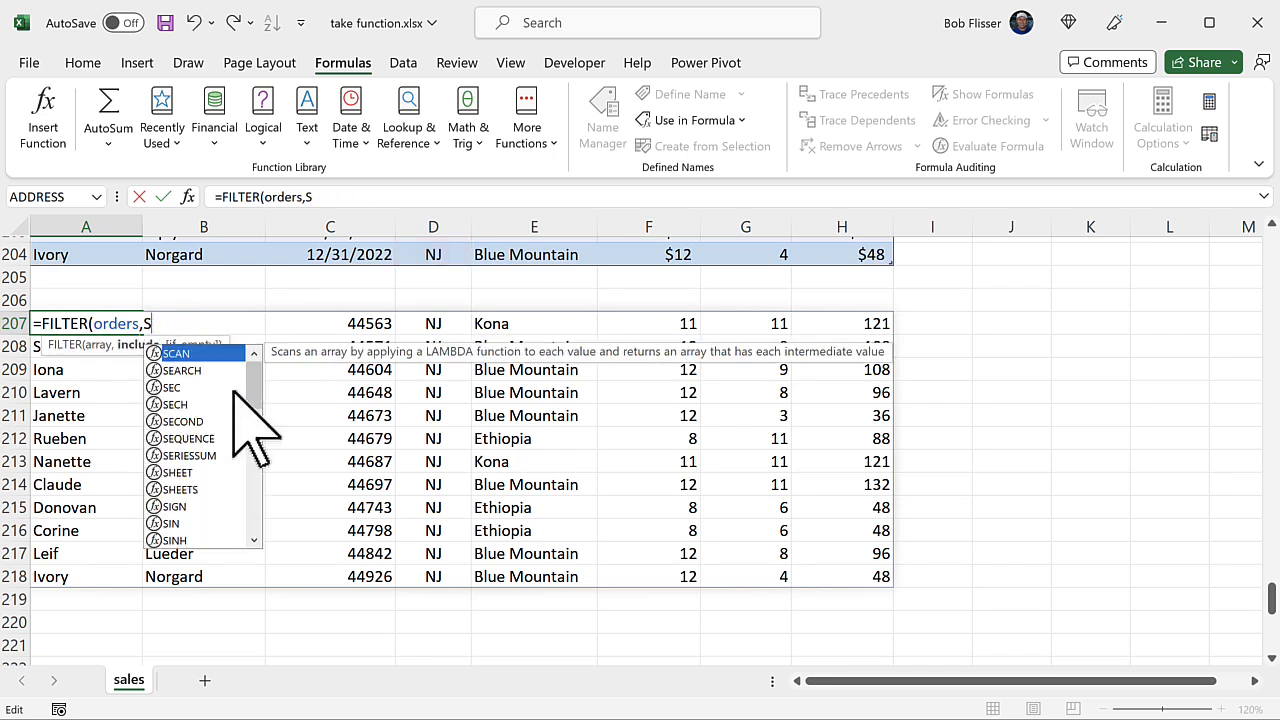
{"action": "left_click", "coordinate": [722, 120]}
{"action": "left_click", "coordinate": [690, 204]}
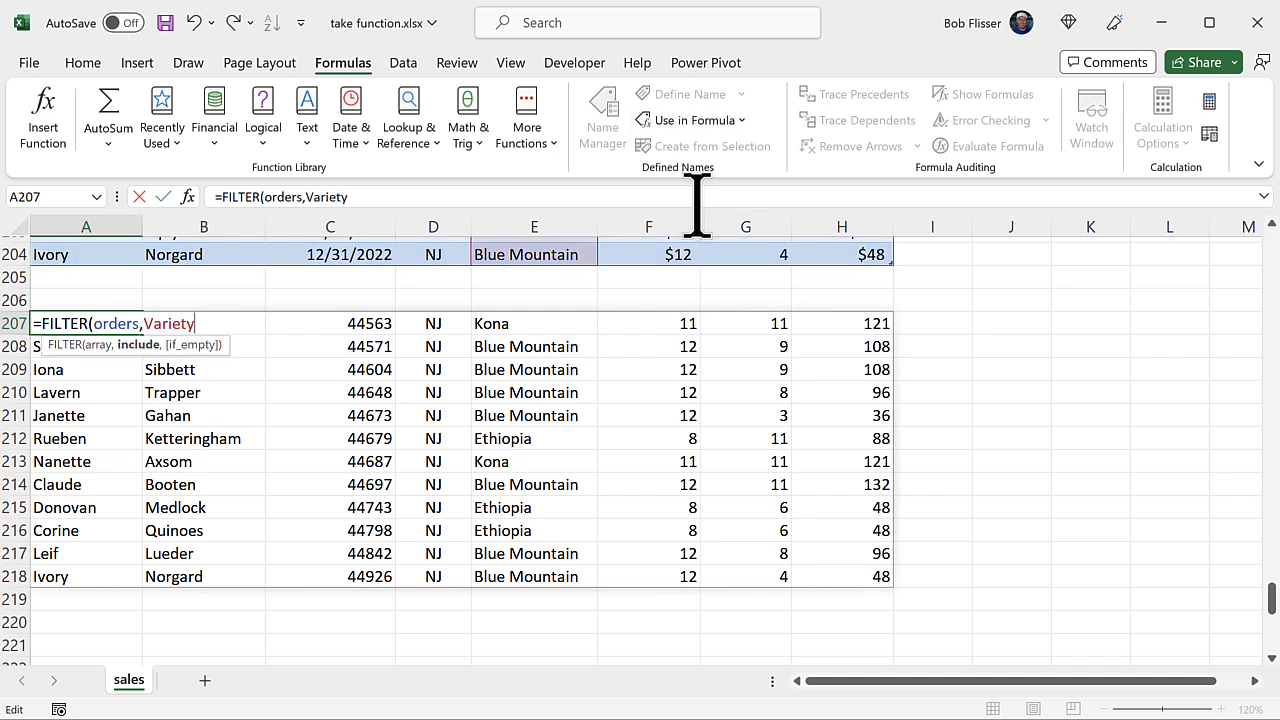
{"action": "type", "text": "=\"java\")"}
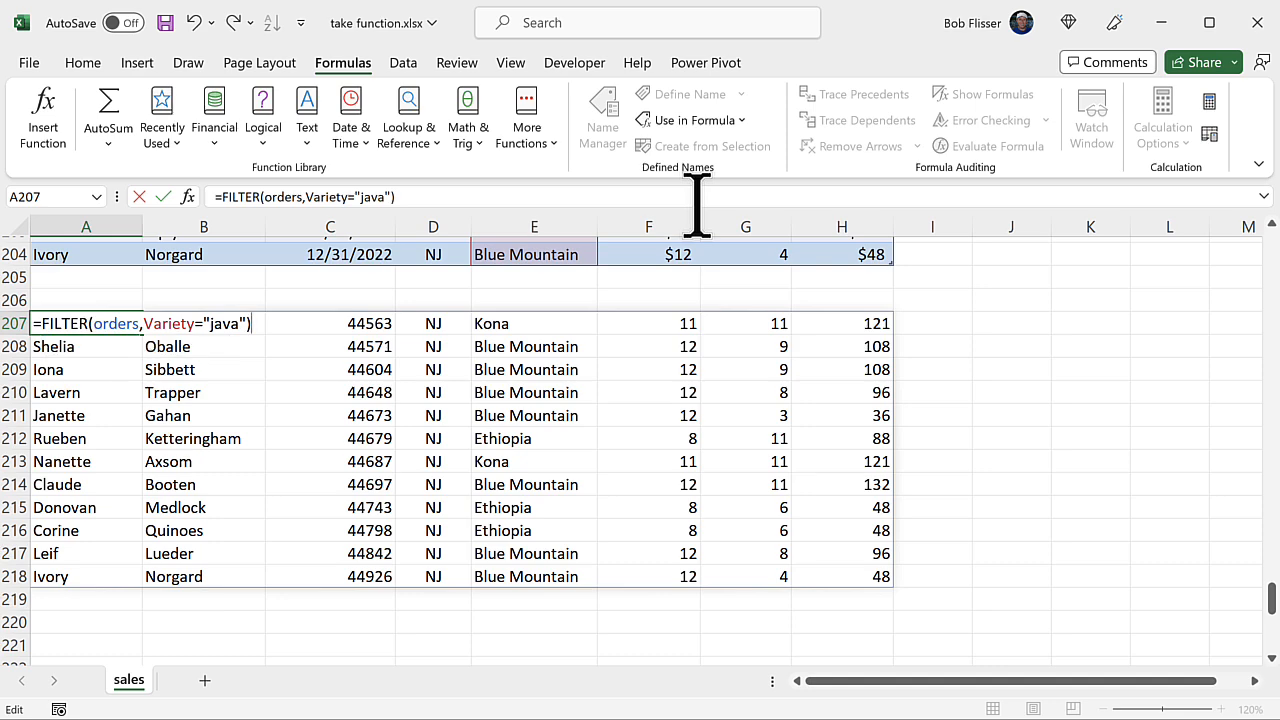
{"action": "key", "text": "Return"}
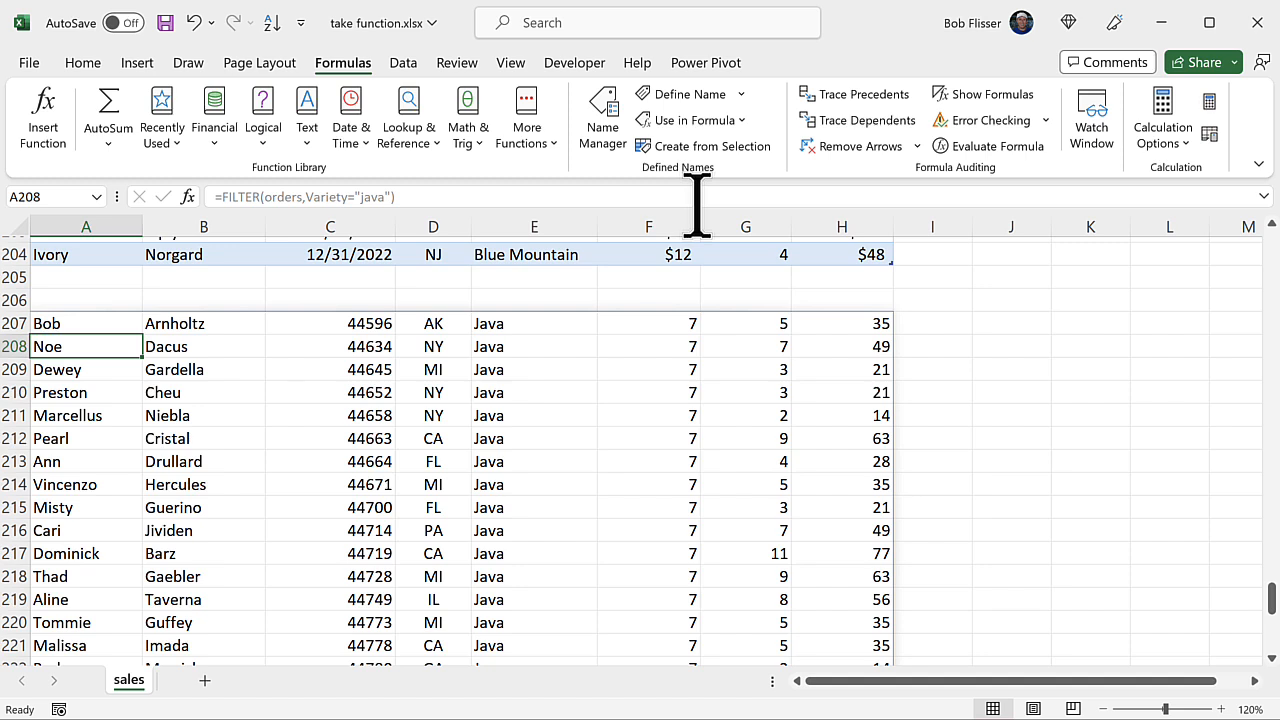
Replace the FILTER formula in cell A207 with =TAKE(FILTER(orders,State="NJ"),5).
{"action": "left_click", "coordinate": [82, 323]}
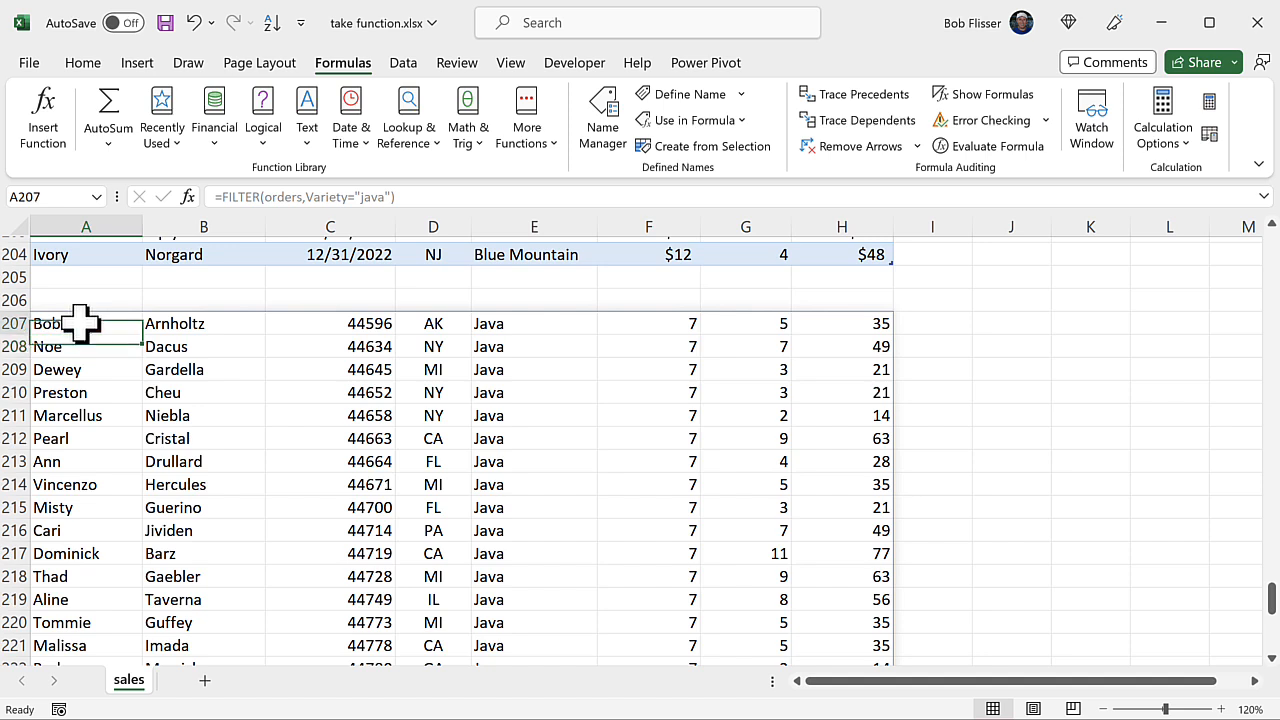
{"action": "key", "text": "Delete"}
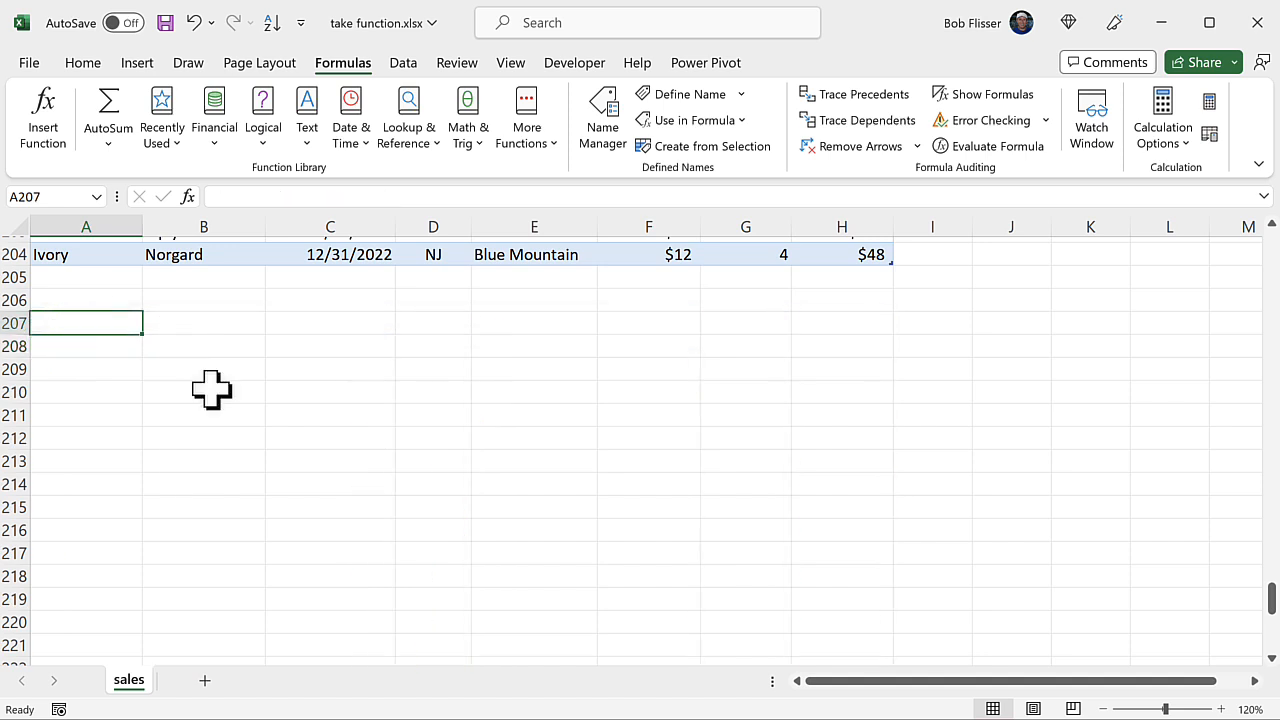
{"action": "type", "text": "=tak"}
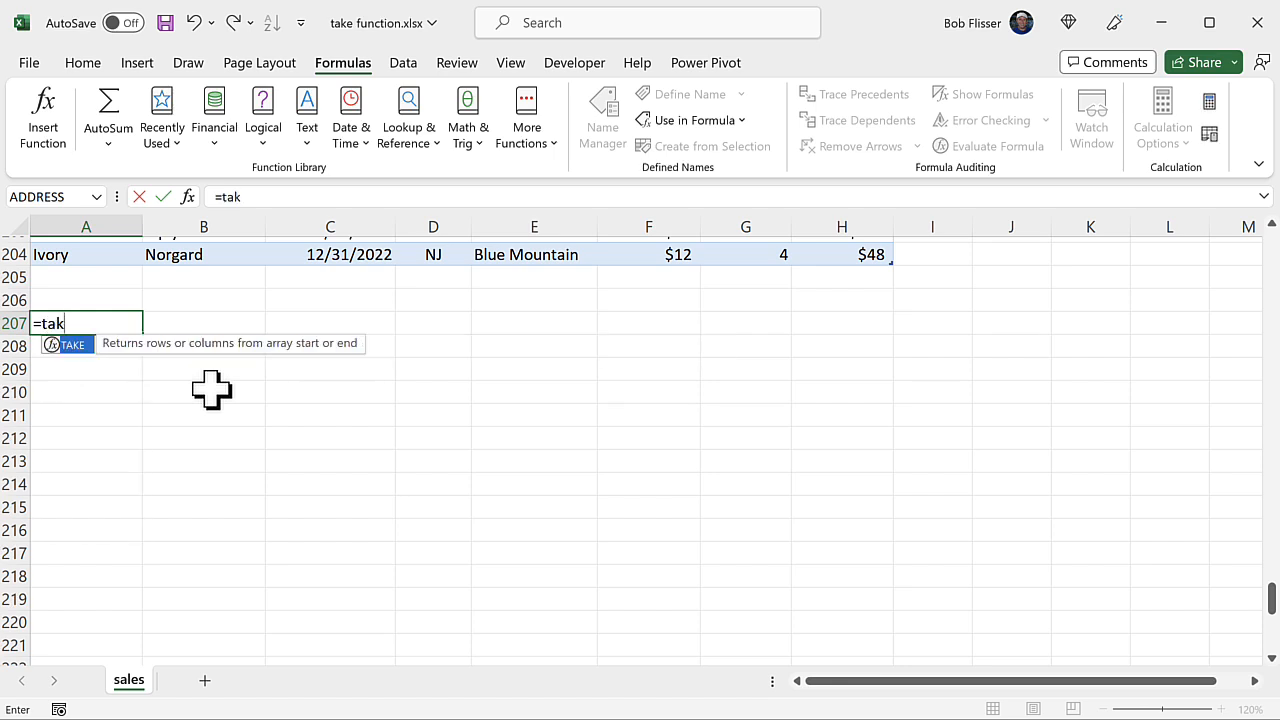
{"action": "type", "text": "e("}
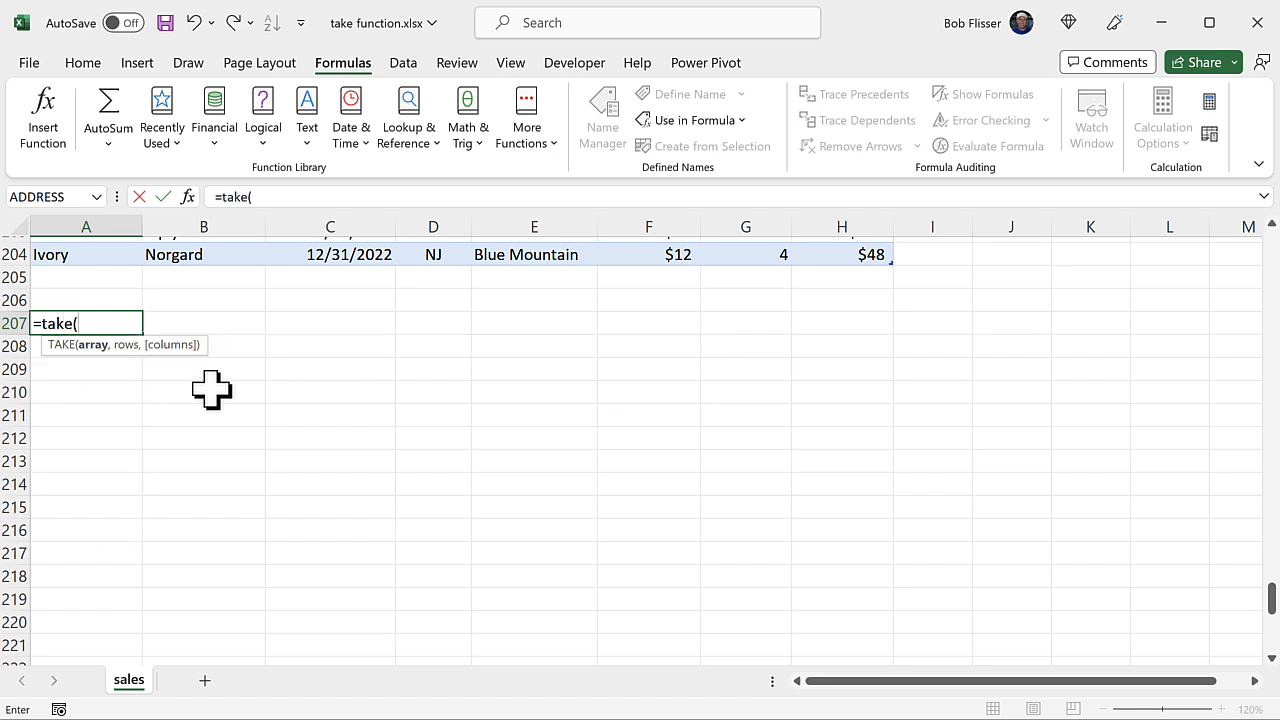
{"action": "type", "text": "fil"}
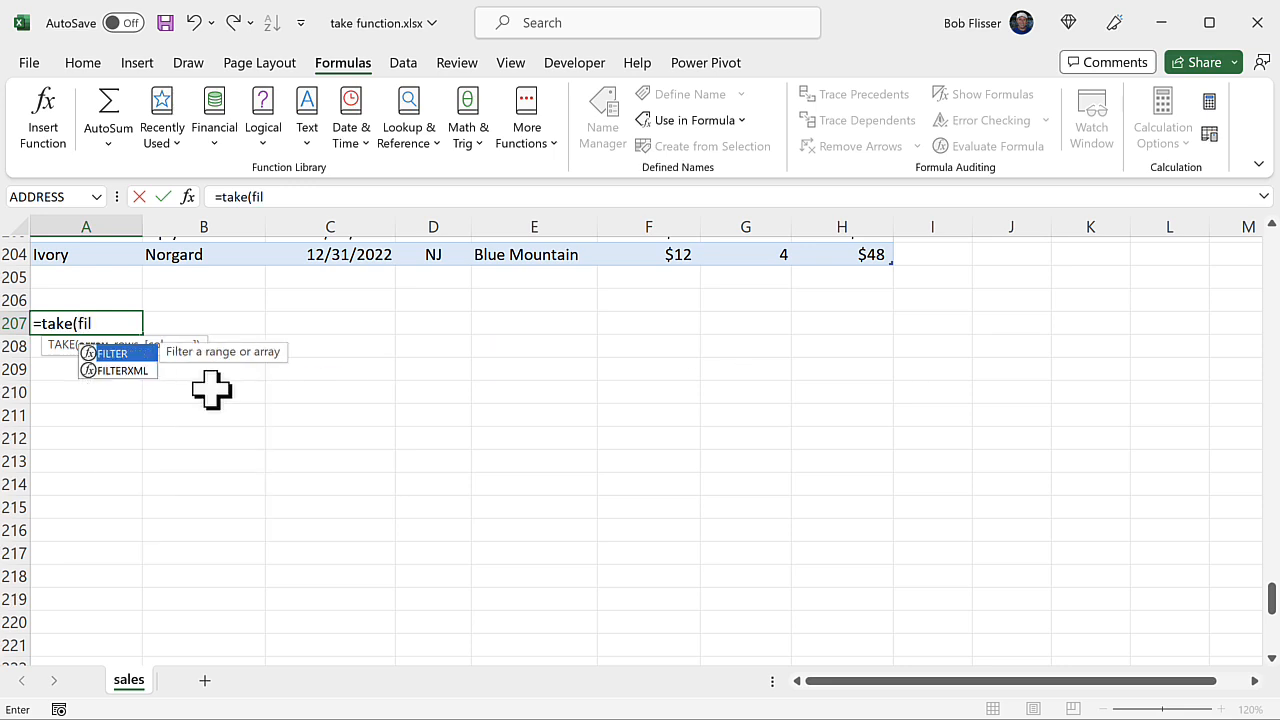
{"action": "key", "text": "Tab"}
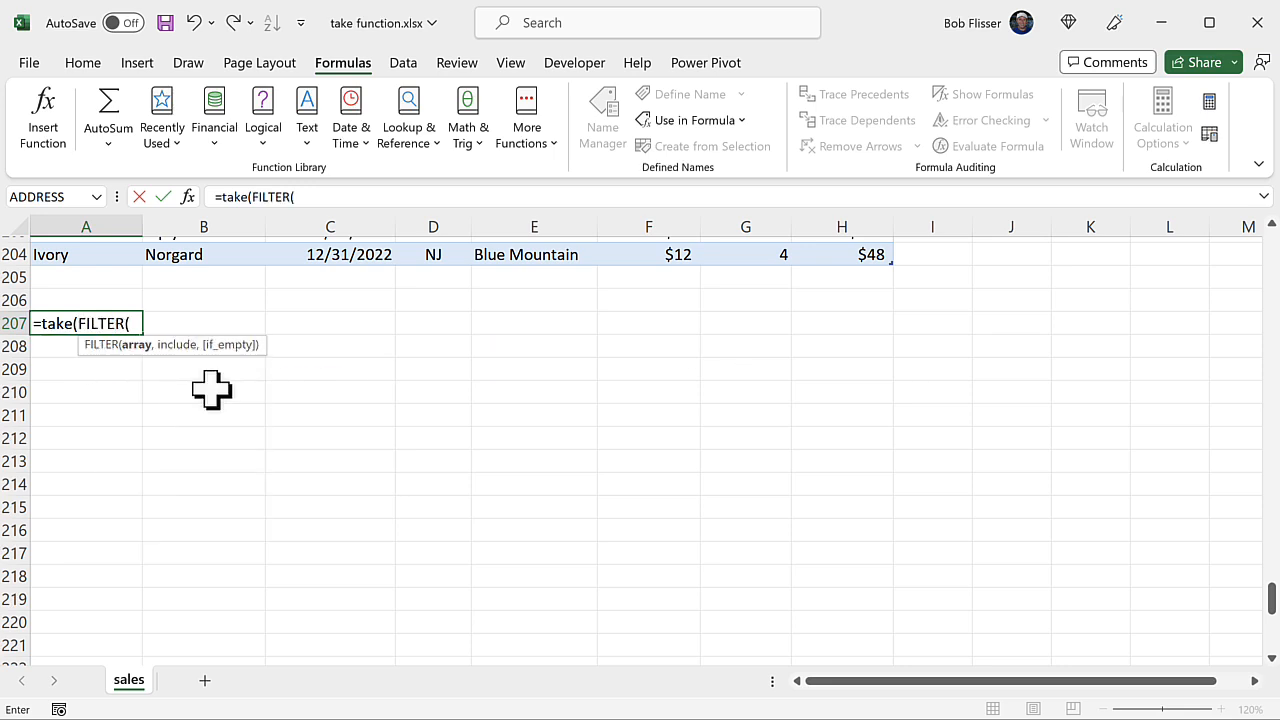
{"action": "type", "text": "("}
{"action": "key", "text": "BackSpace"}
{"action": "type", "text": "ord"}
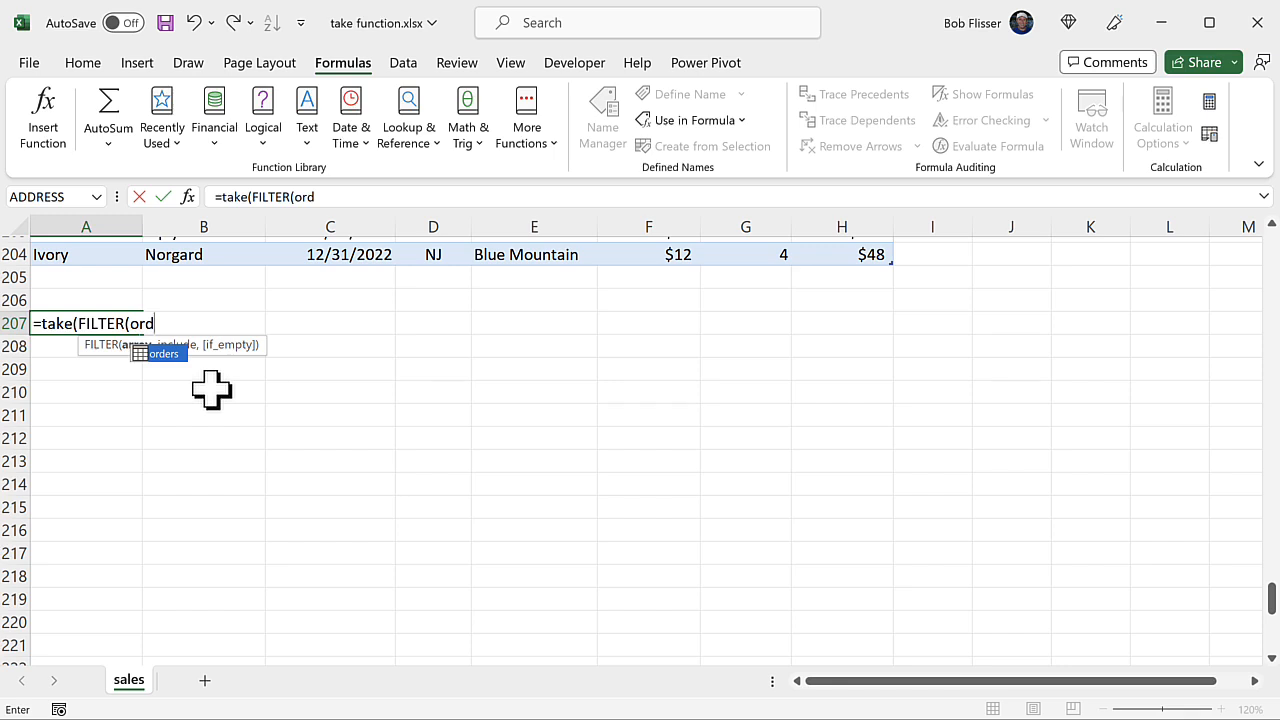
{"action": "key", "text": "Tab"}
{"action": "type", "text": ","}
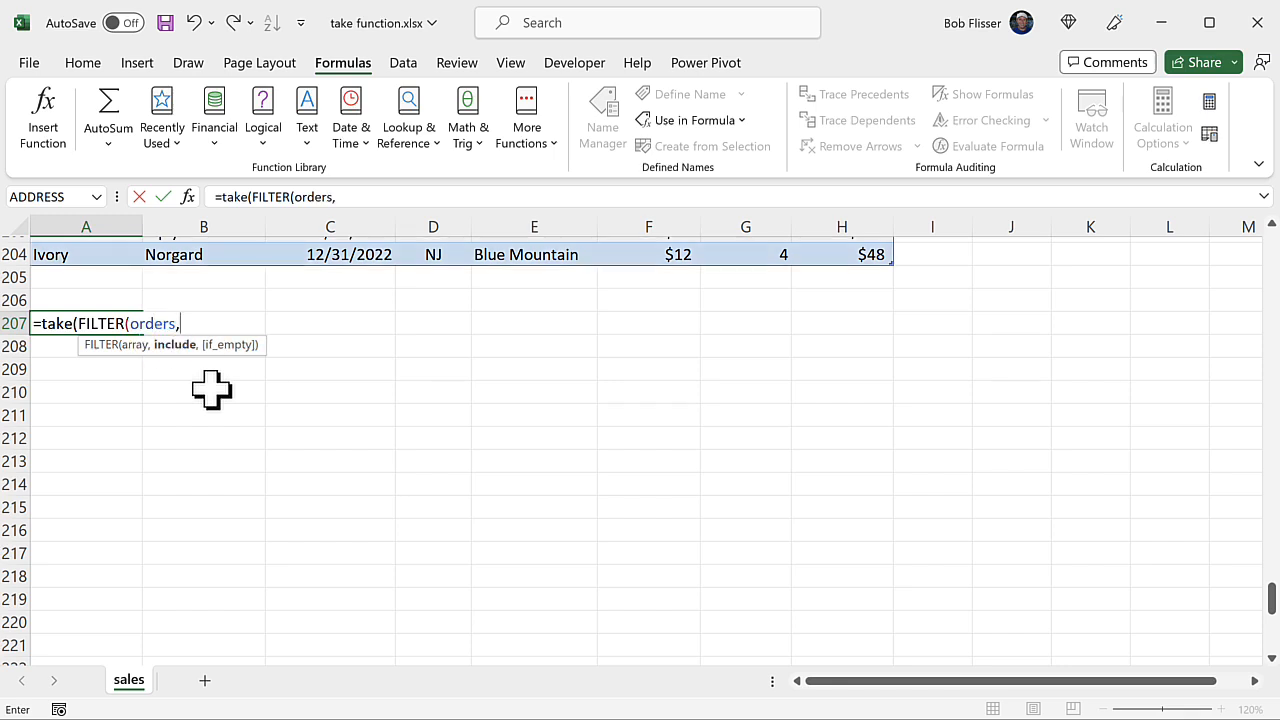
{"action": "left_click", "coordinate": [737, 120]}
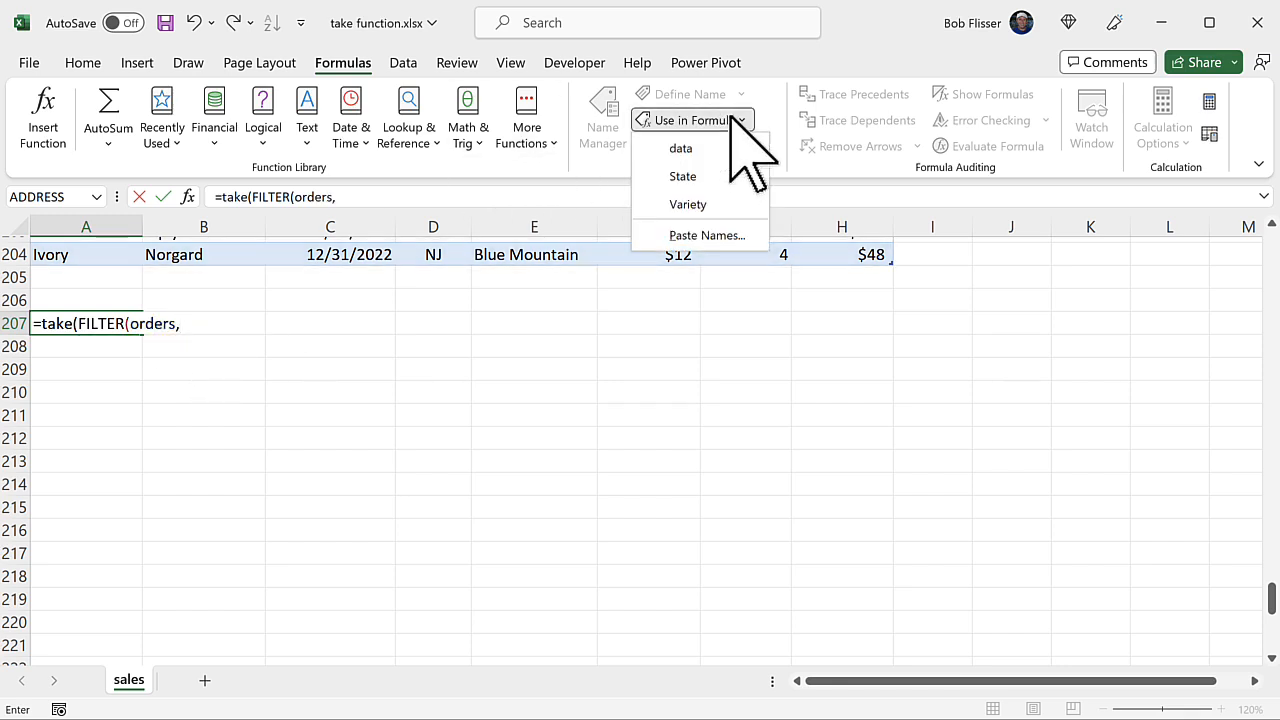
{"action": "left_click", "coordinate": [701, 176]}
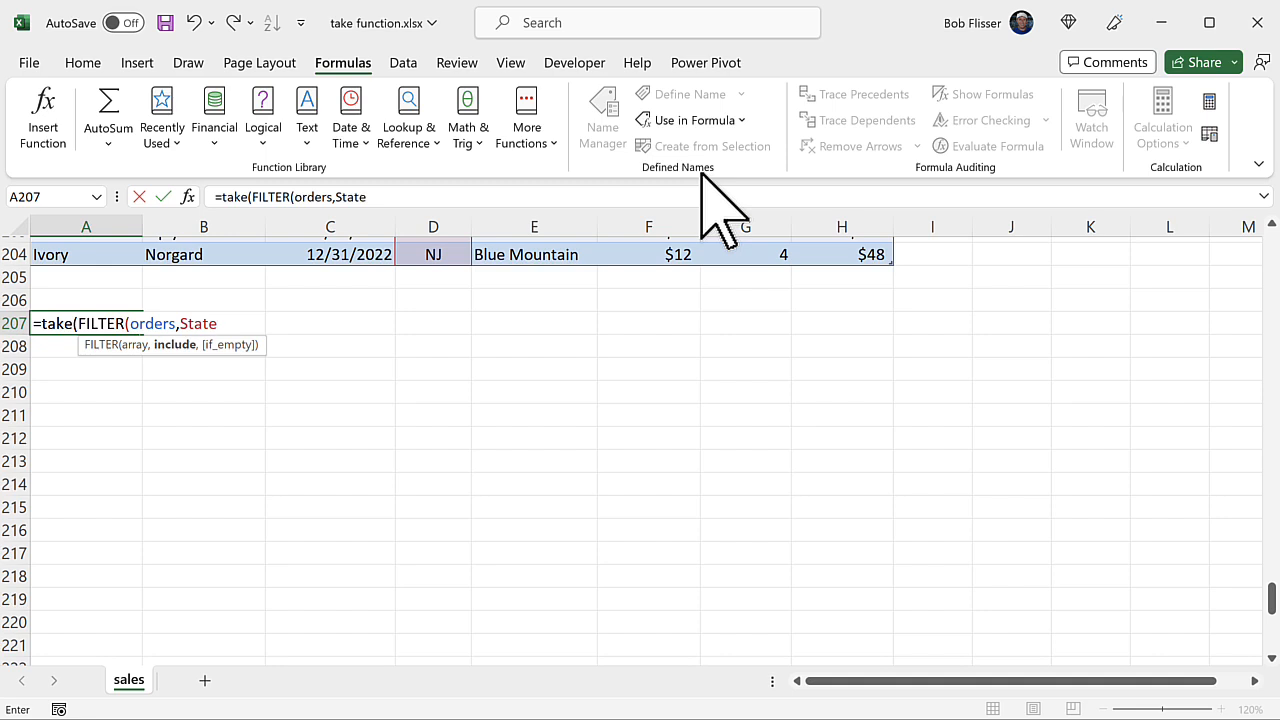
{"action": "type", "text": "=\"NJ\"),"}
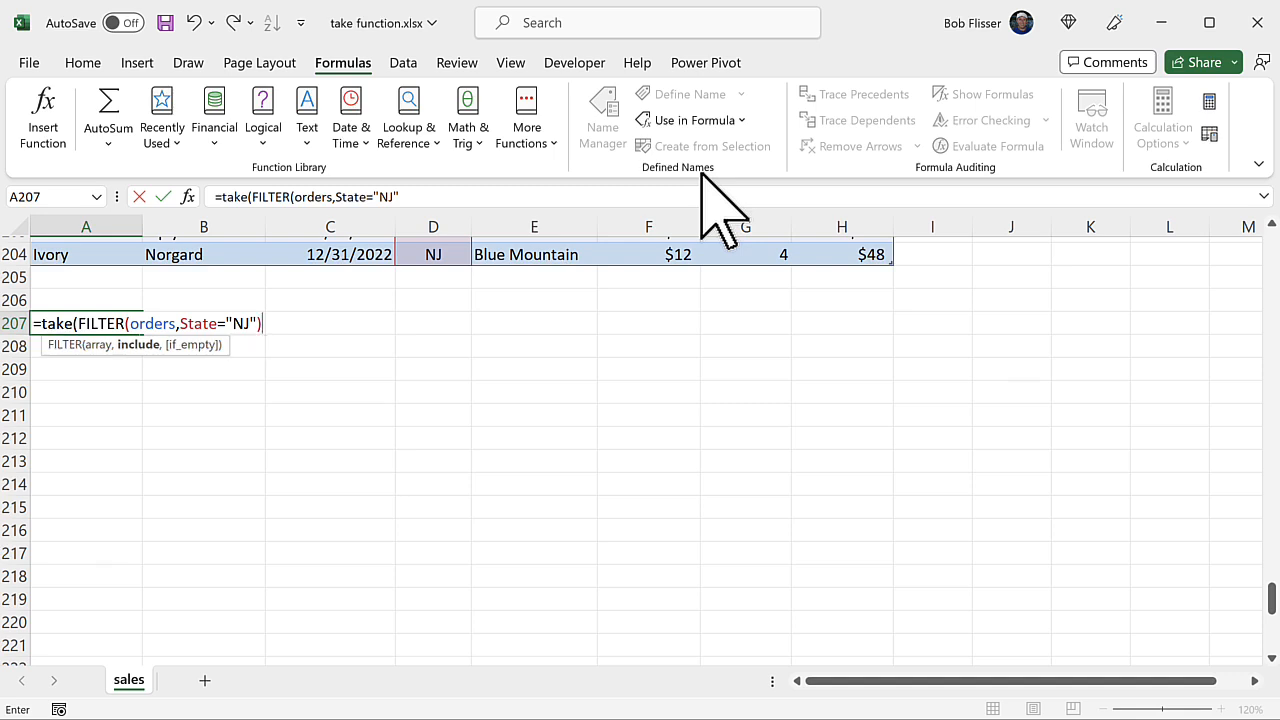
{"action": "type", "text": "5"}
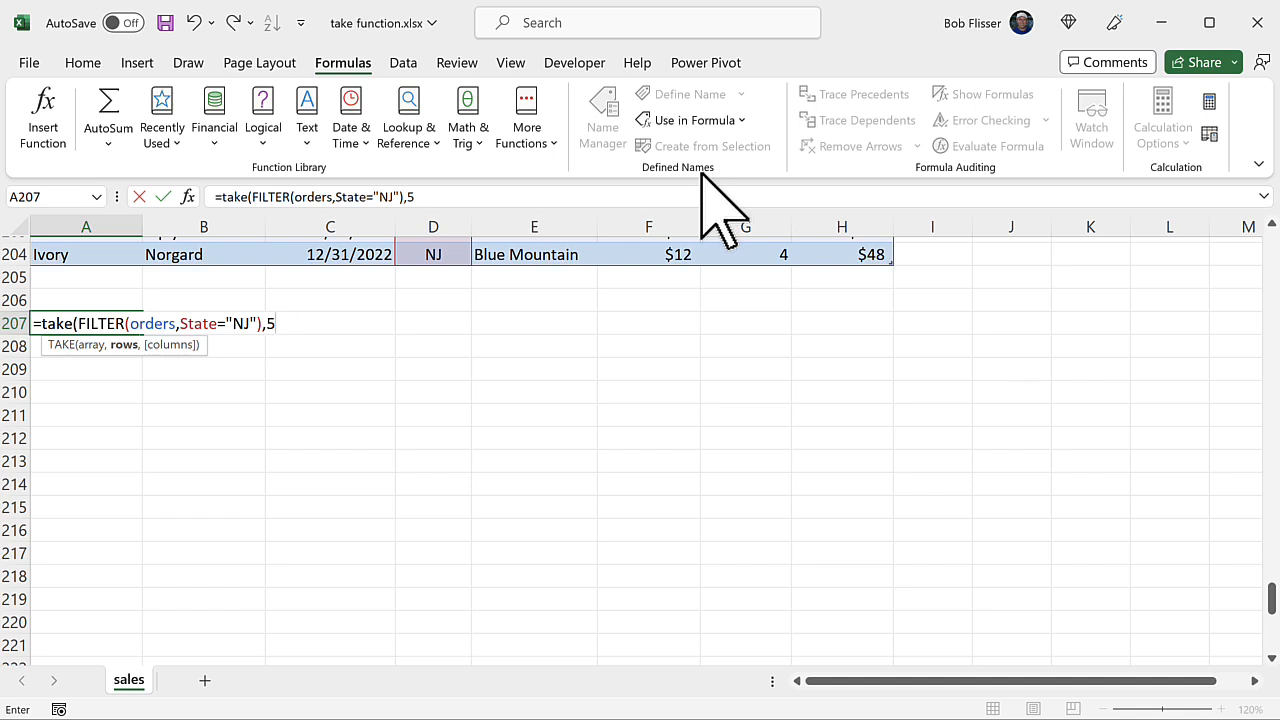
{"action": "type", "text": ")"}
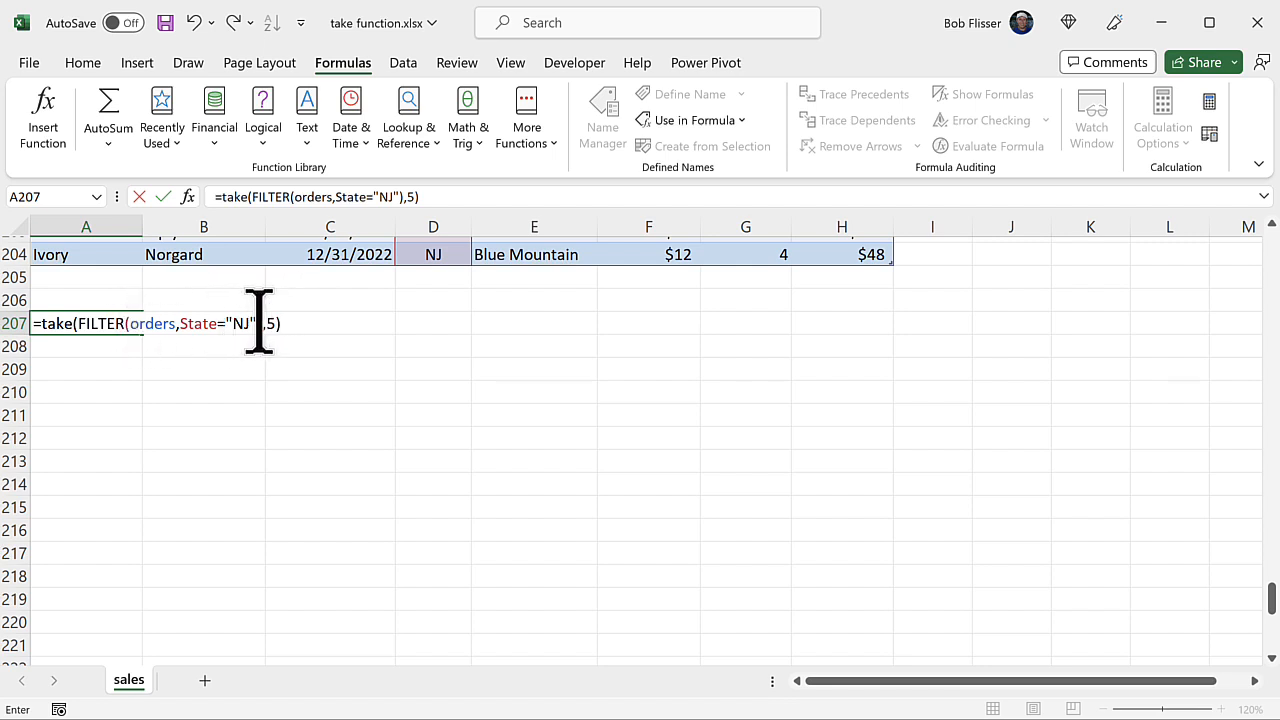
{"action": "key", "text": "Return"}
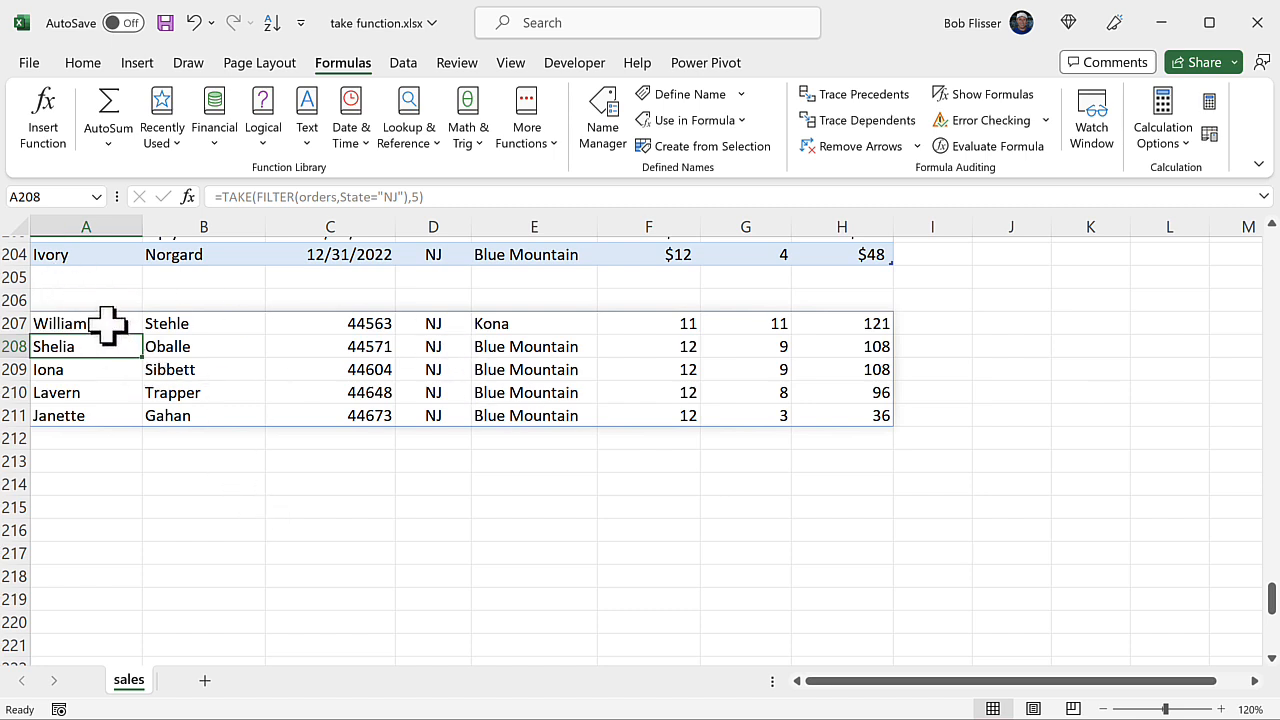
Change the rows argument of the TAKE formula in cell A207 to -5 to extract the last five NJ orders.
{"action": "scroll", "coordinate": [107, 323], "scroll_direction": "up", "scroll_amount": 2}
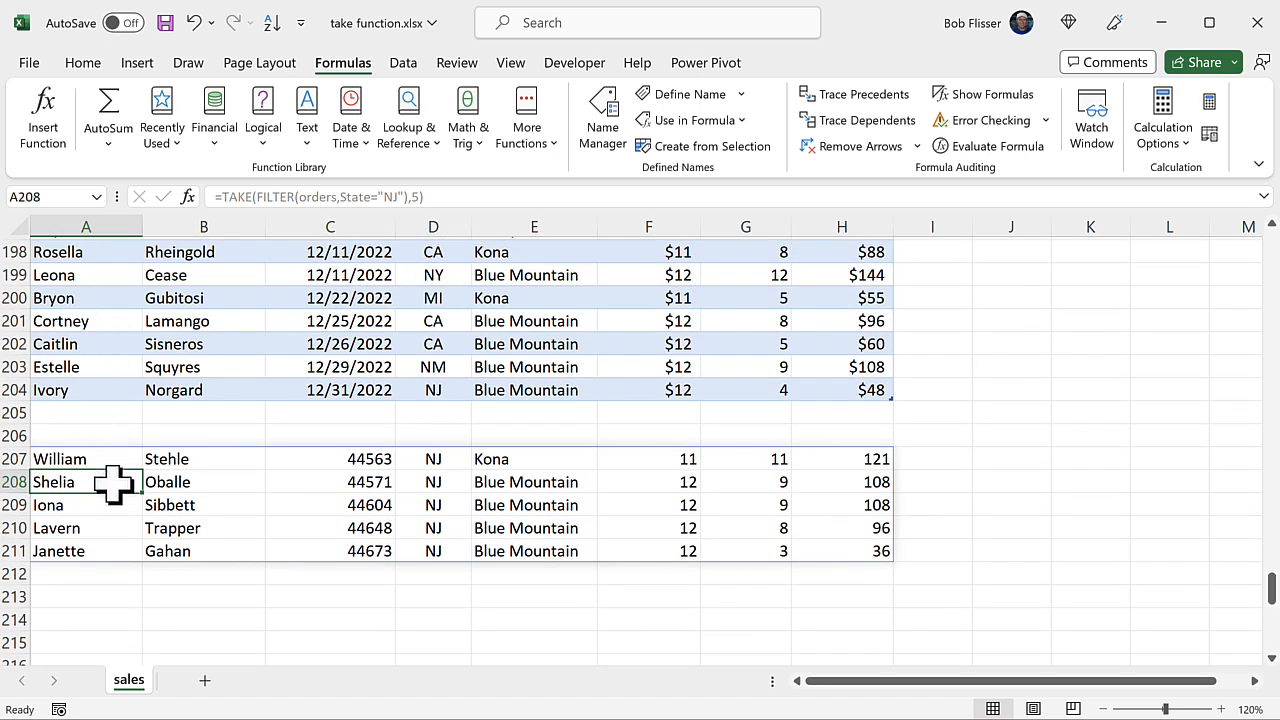
{"action": "left_click", "coordinate": [108, 460]}
{"action": "double_click", "coordinate": [108, 464]}
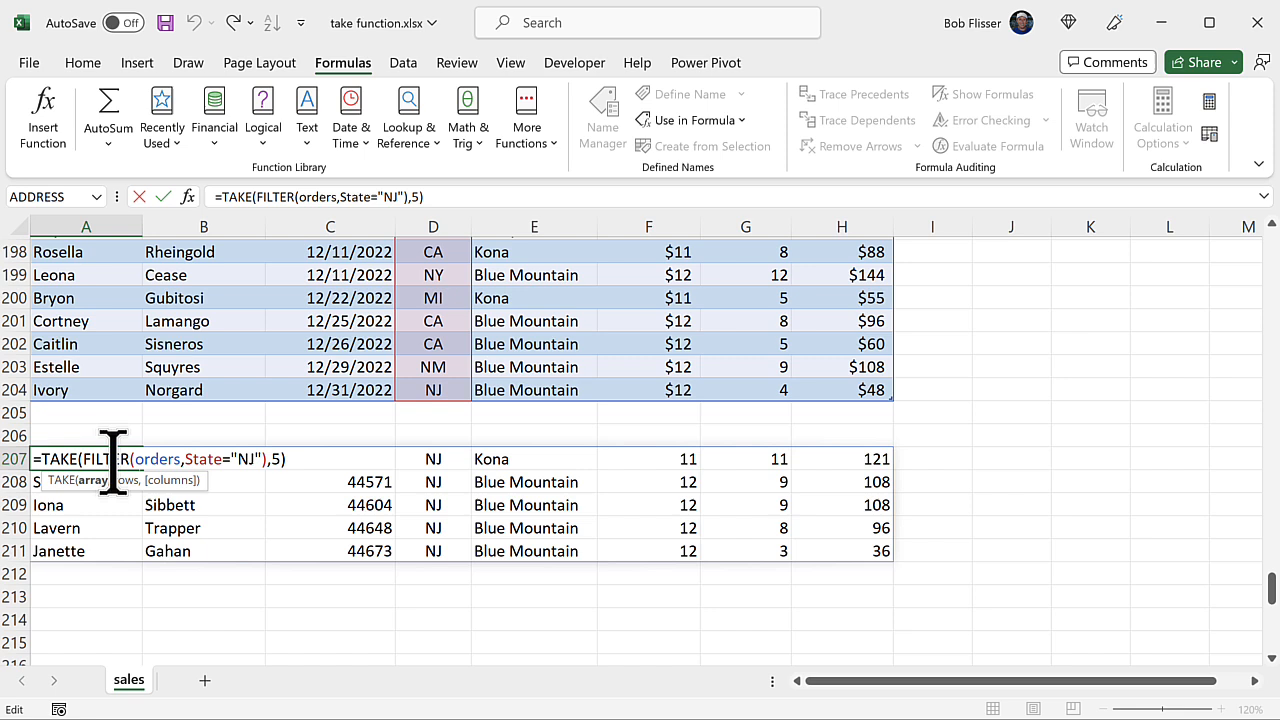
{"action": "left_click", "coordinate": [274, 458]}
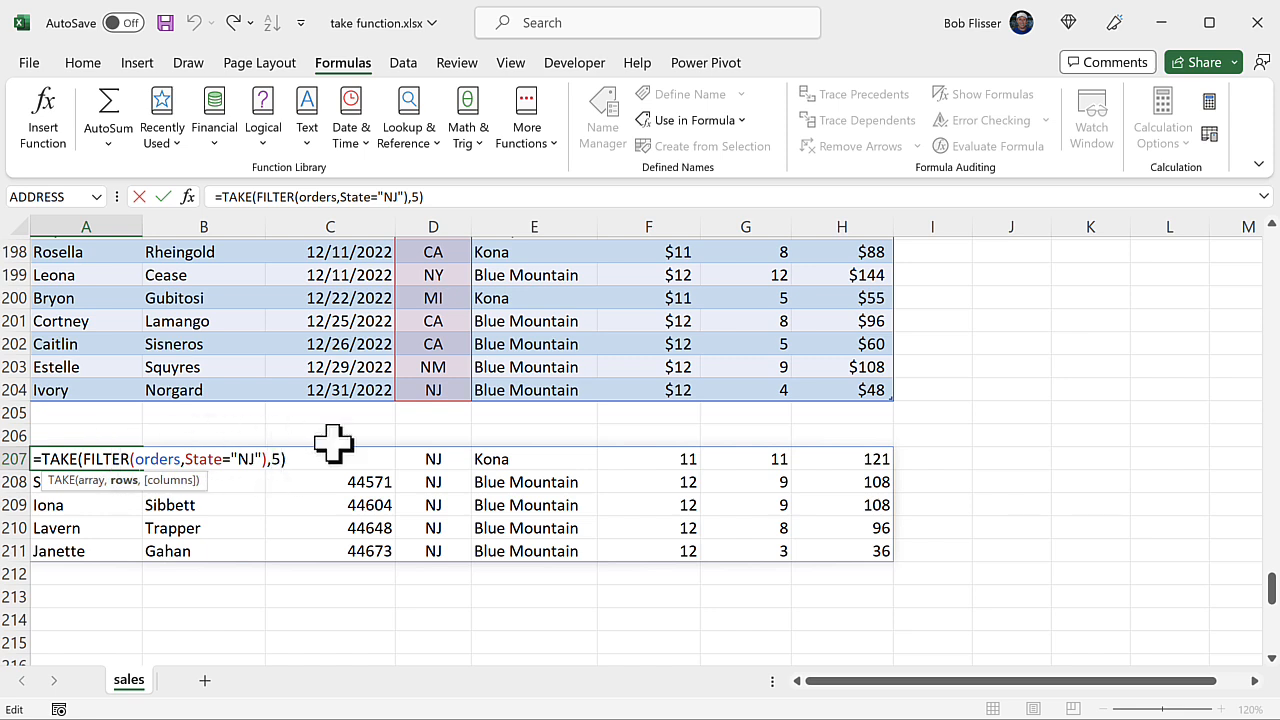
{"action": "type", "text": "-"}
{"action": "key", "text": "Return"}
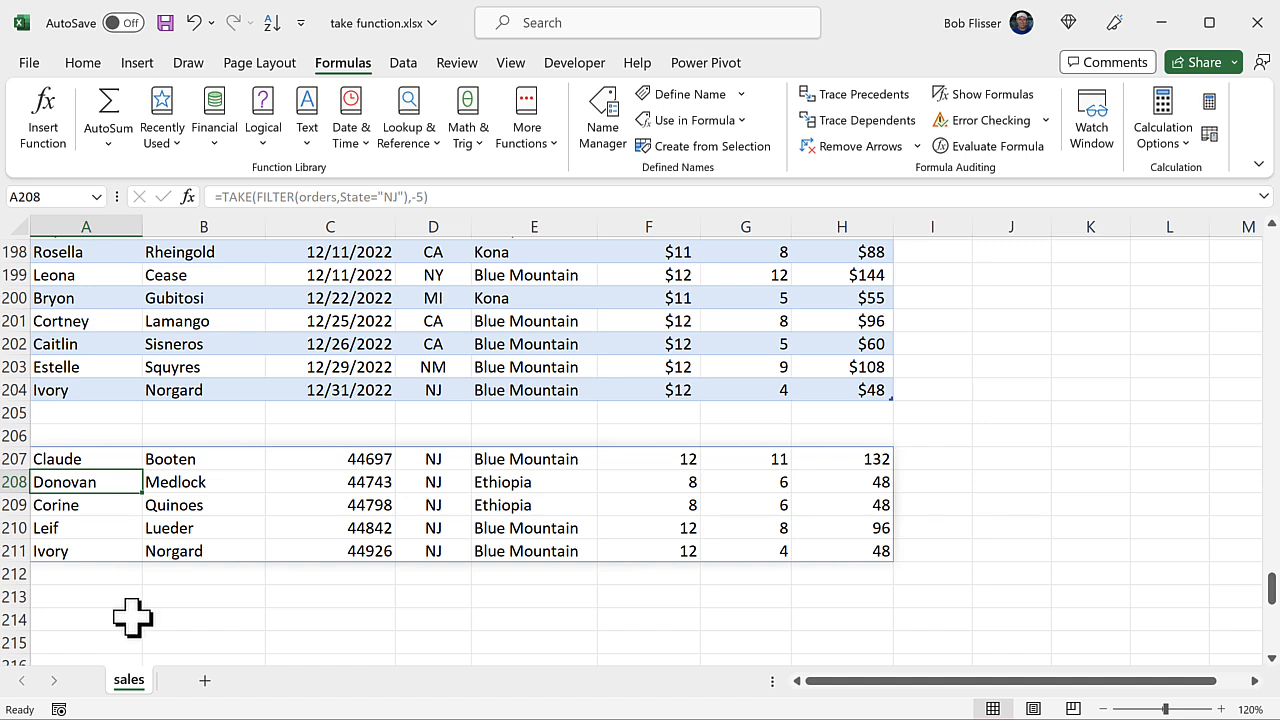
Replace the formula in cell A207 with =TAKE(FILTER(orders,Variety="sumatra"),,4) to extract the first four columns of the Sumatra orders.
{"action": "left_click", "coordinate": [100, 458]}
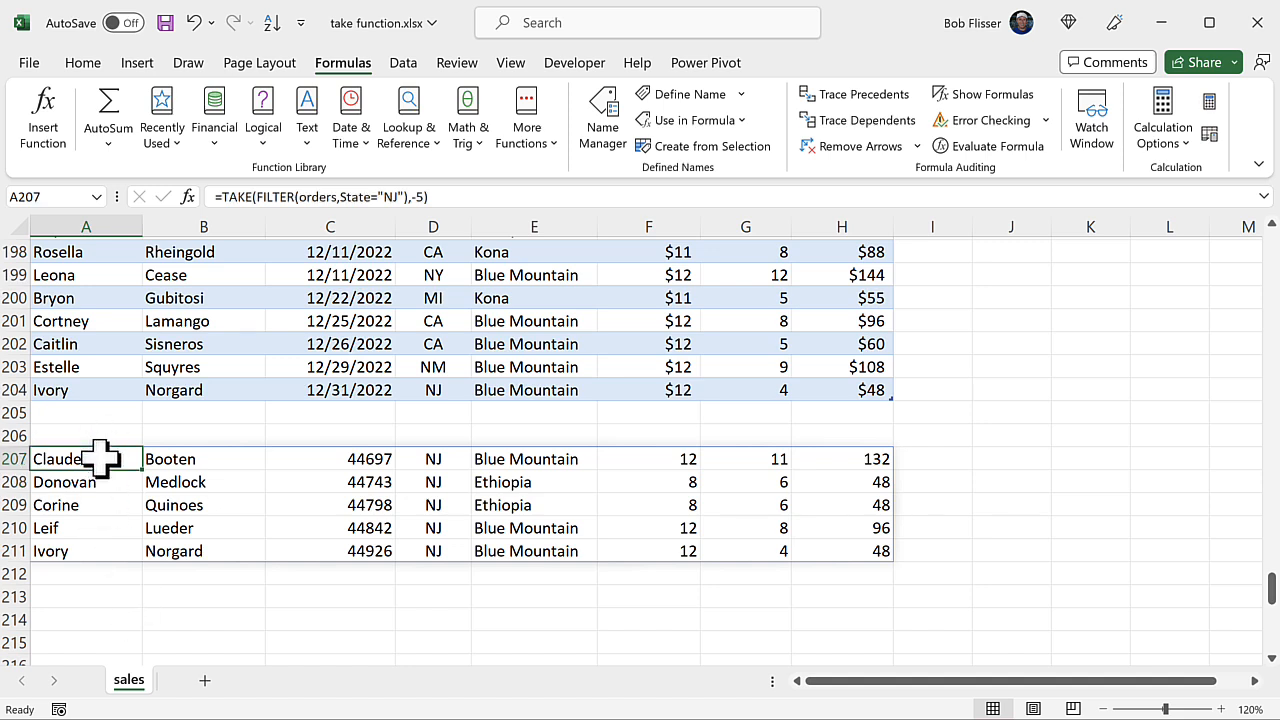
{"action": "key", "text": "Delete"}
{"action": "type", "text": "=take"}
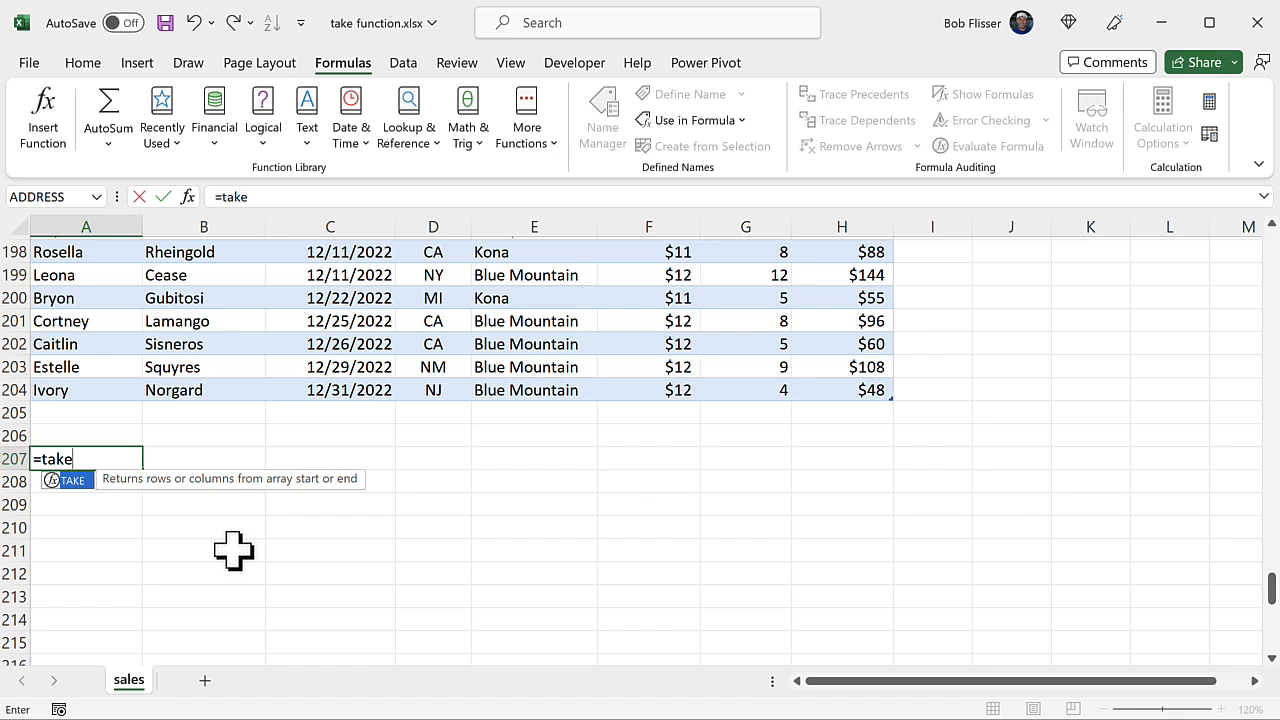
{"action": "type", "text": "("}
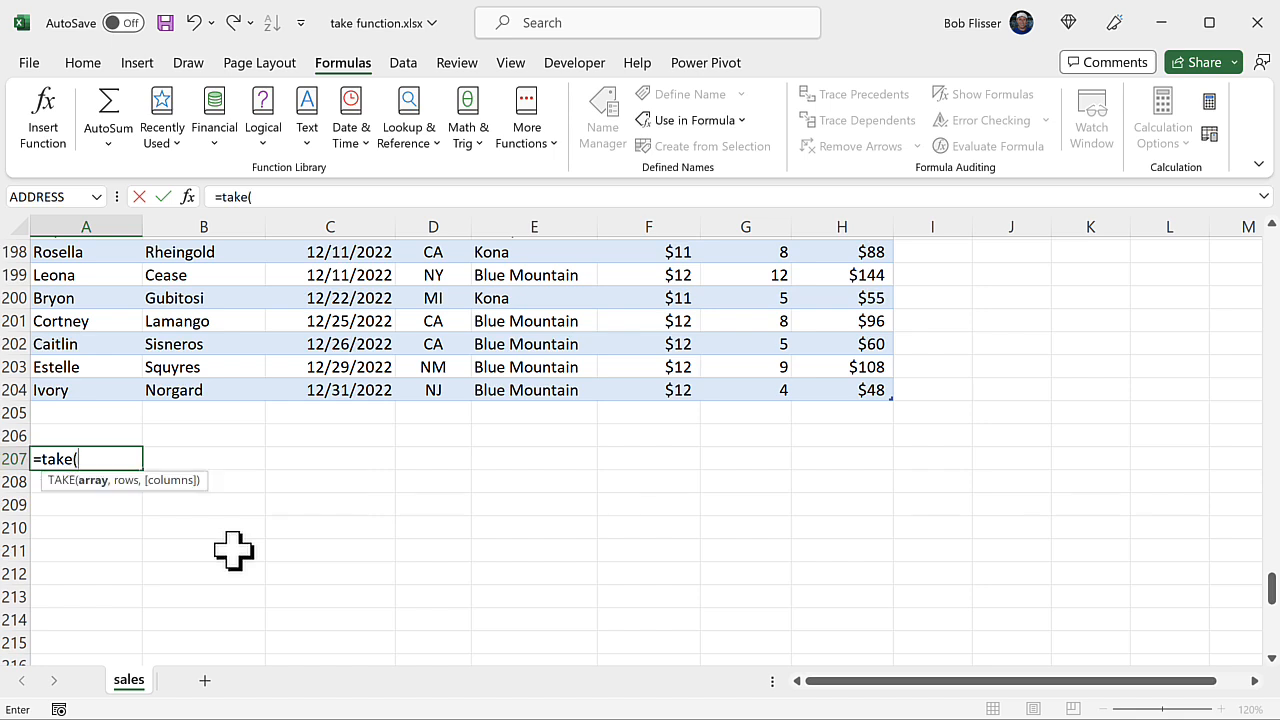
{"action": "type", "text": "fil"}
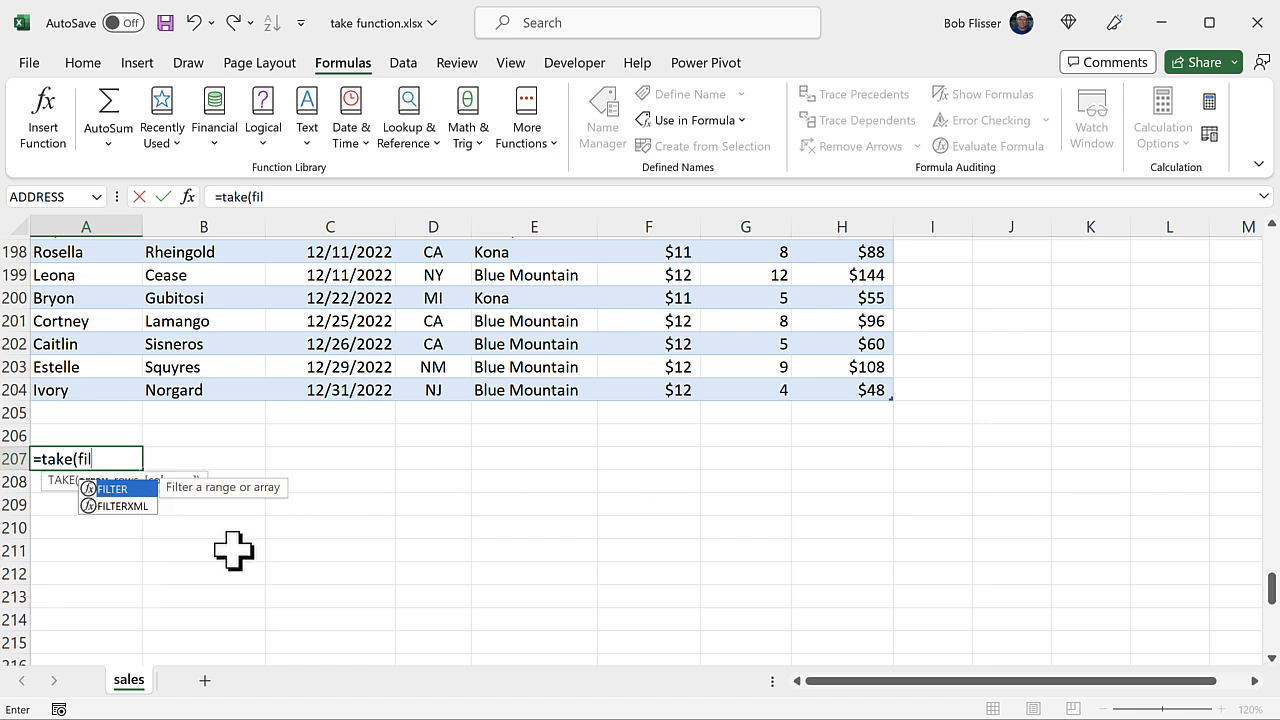
{"action": "key", "text": "Tab"}
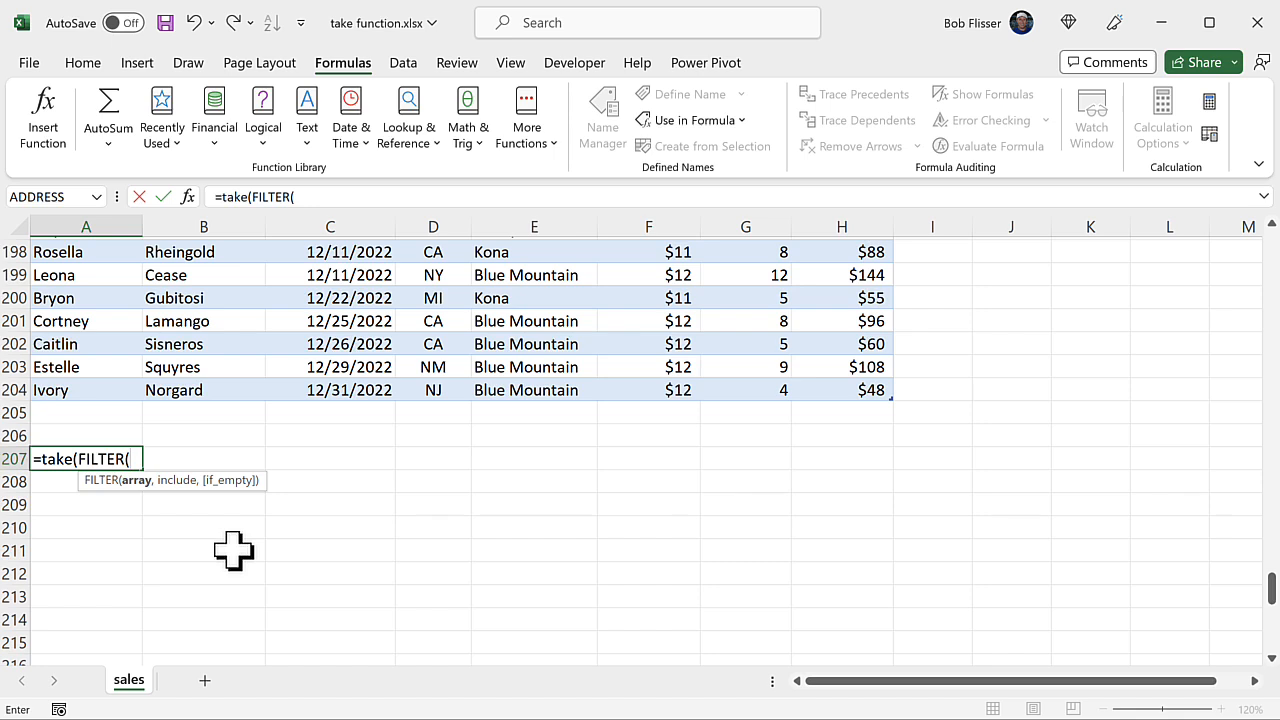
{"action": "type", "text": "ord"}
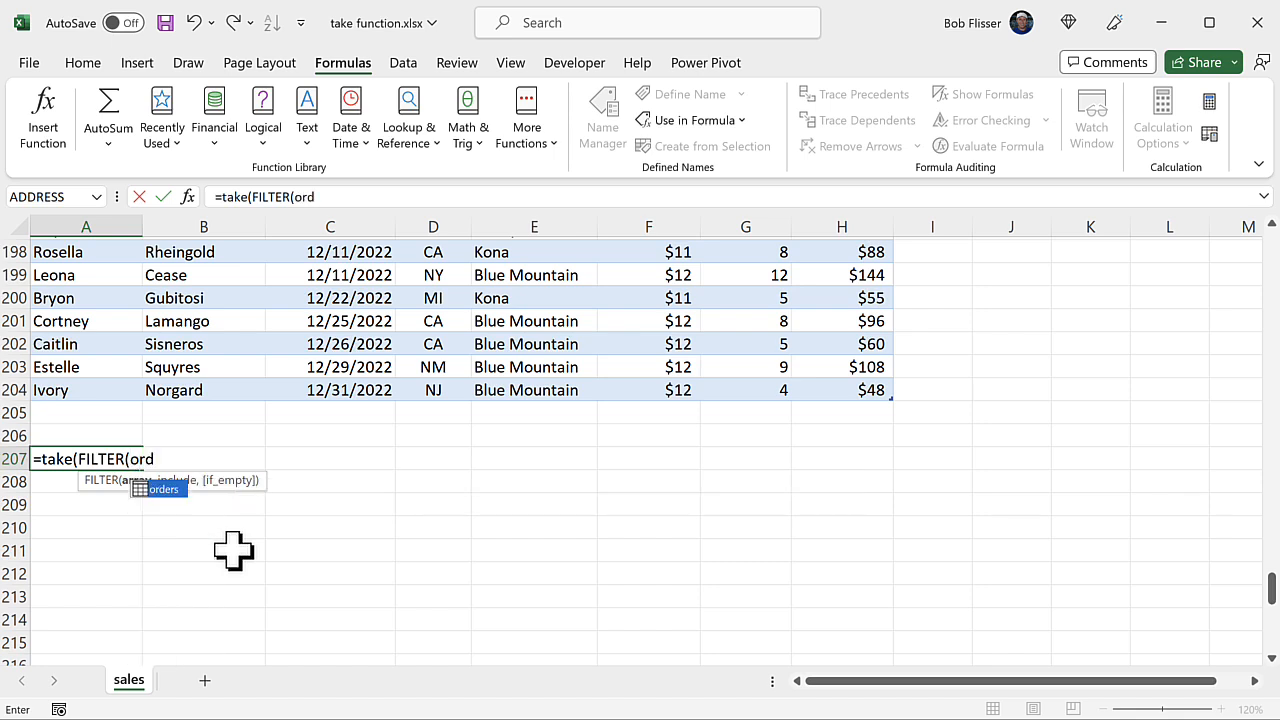
{"action": "key", "text": "Tab"}
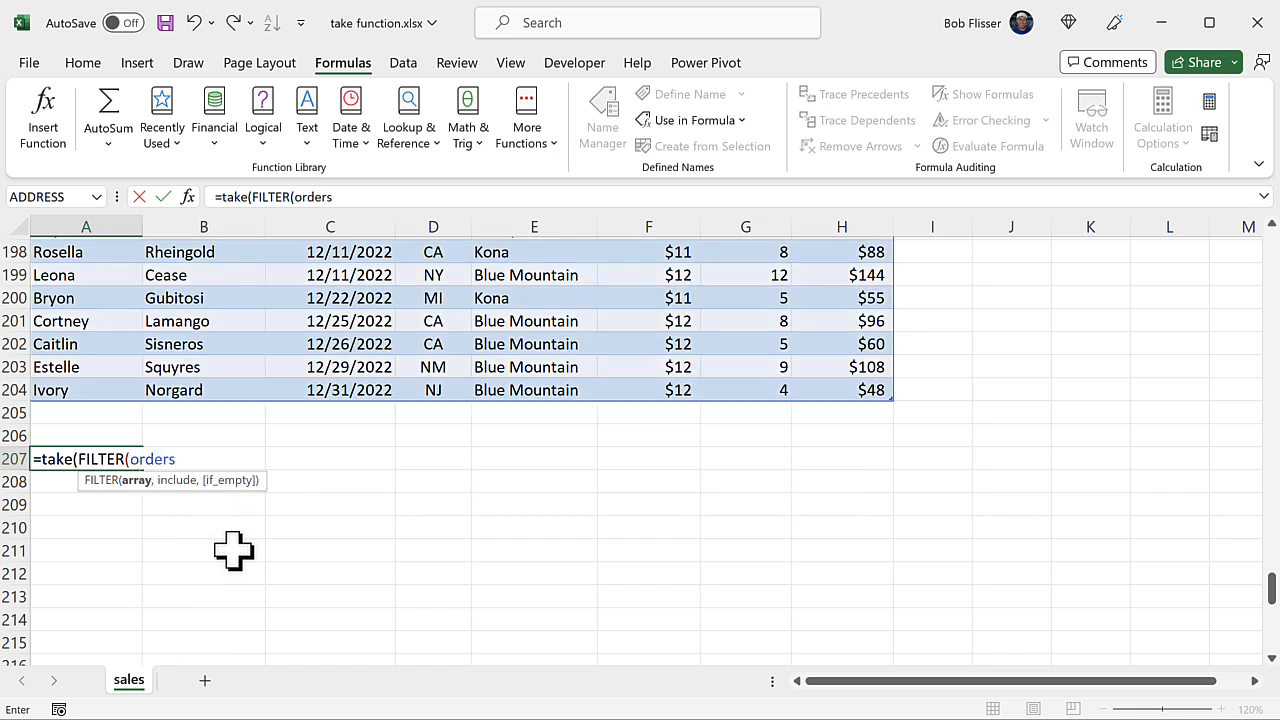
{"action": "type", "text": ","}
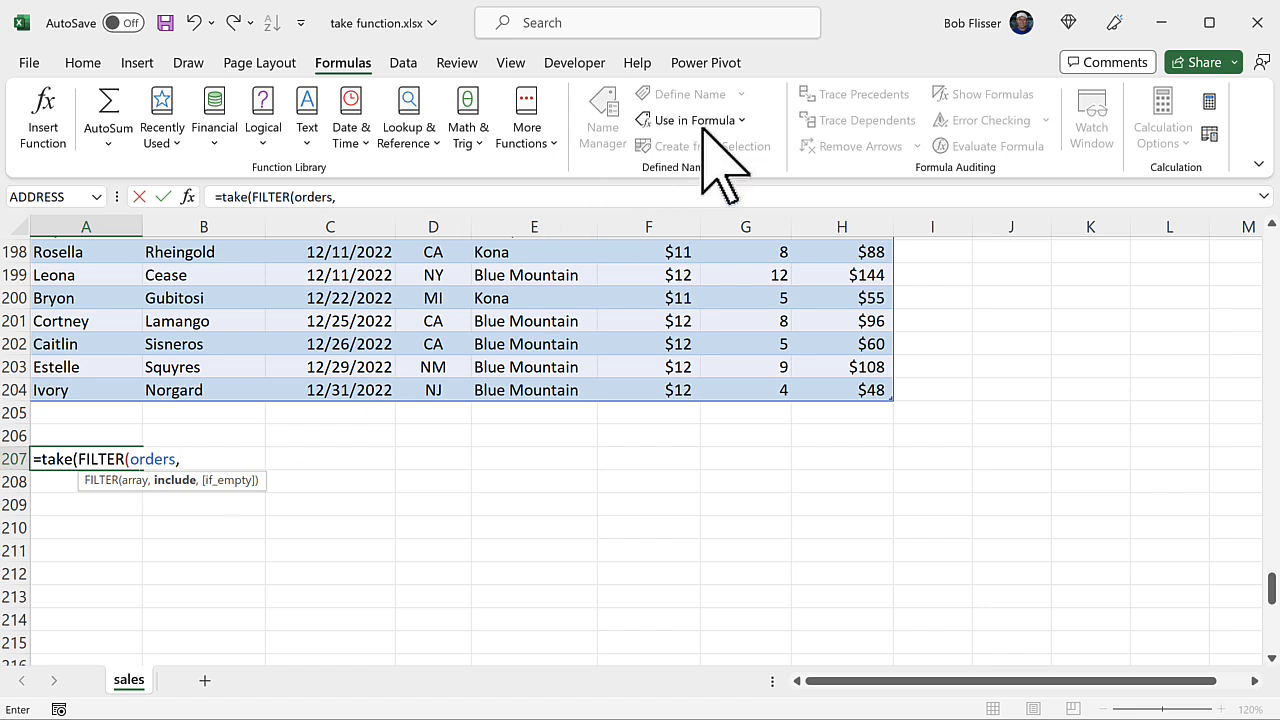
{"action": "left_click", "coordinate": [735, 122]}
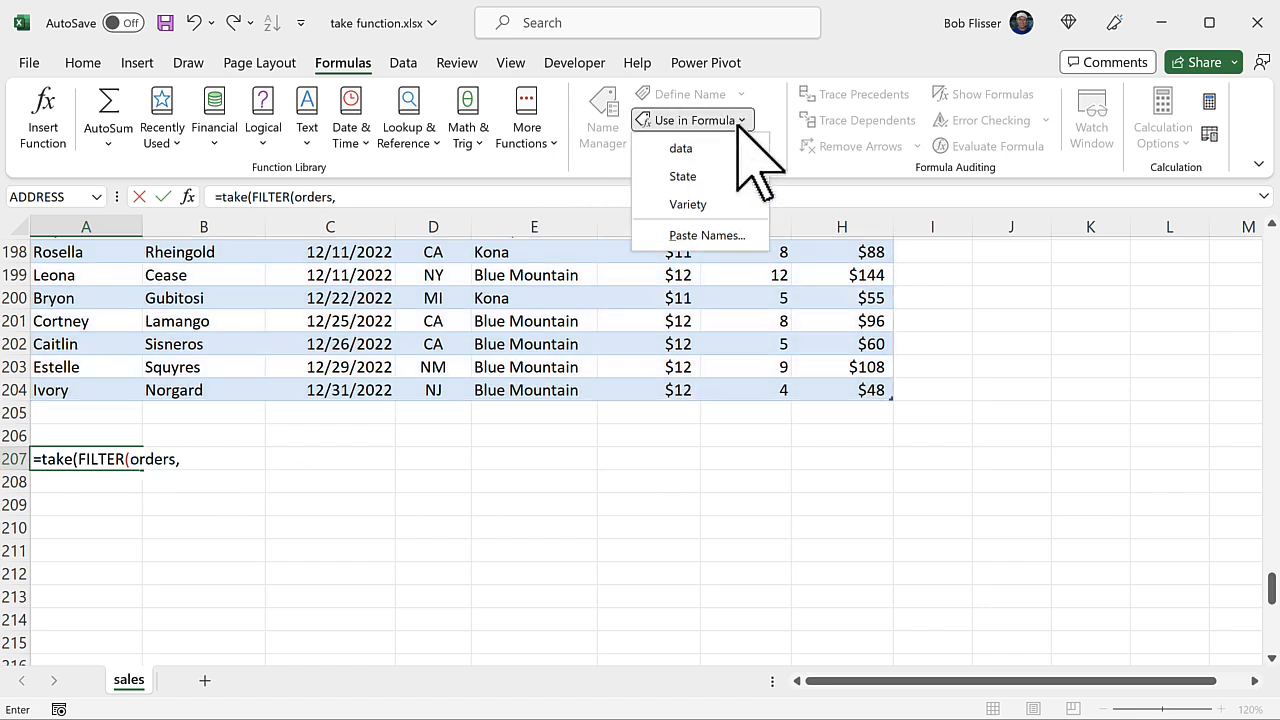
{"action": "left_click", "coordinate": [700, 204]}
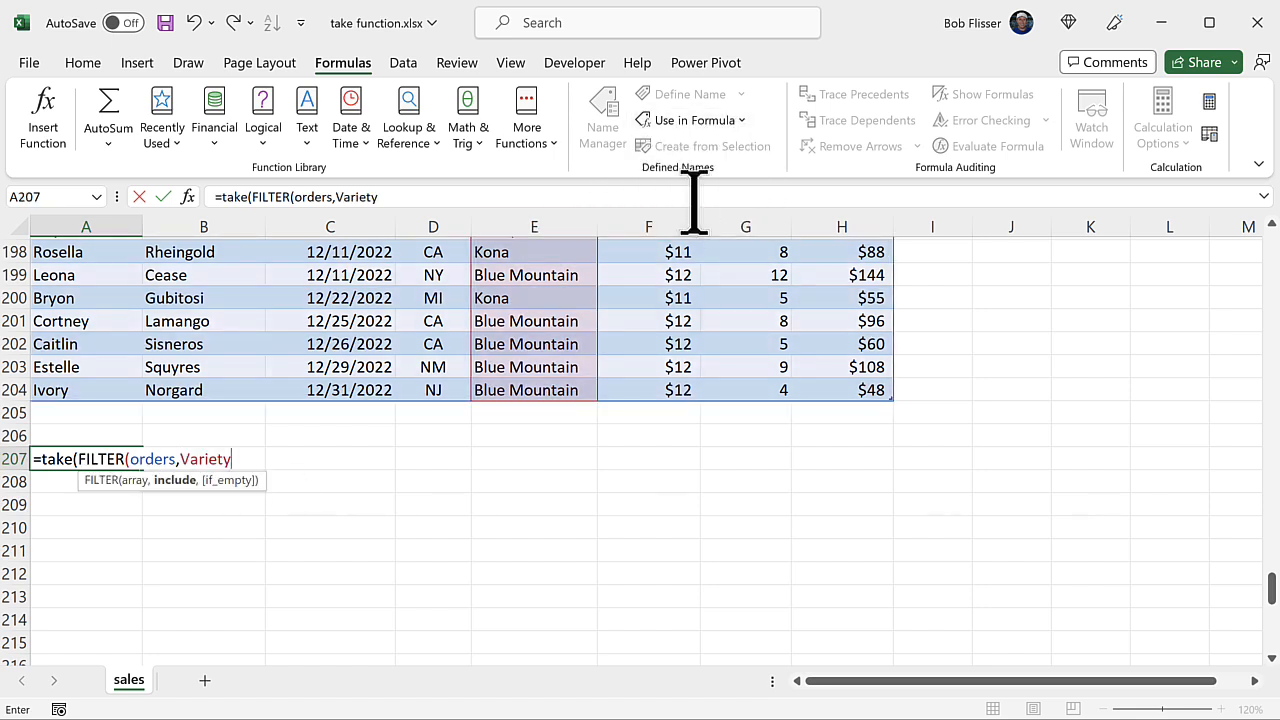
{"action": "type", "text": "=\"sumatra"}
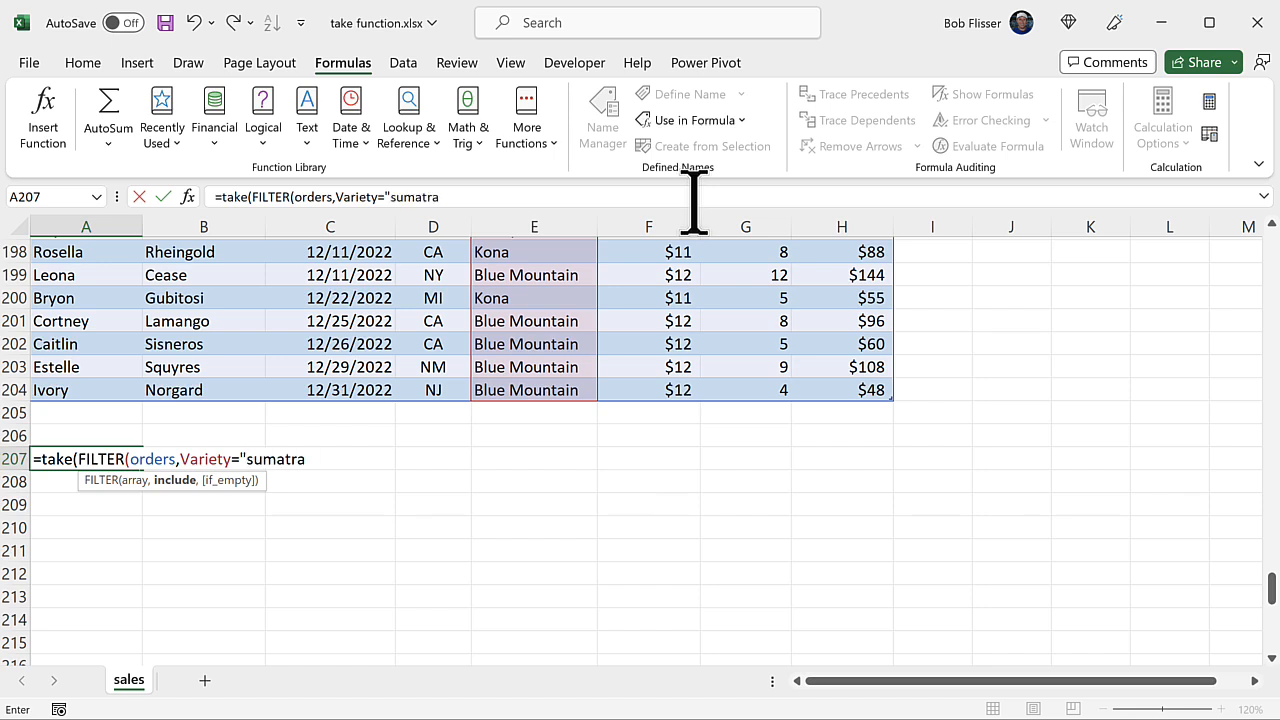
{"action": "type", "text": "\")"}
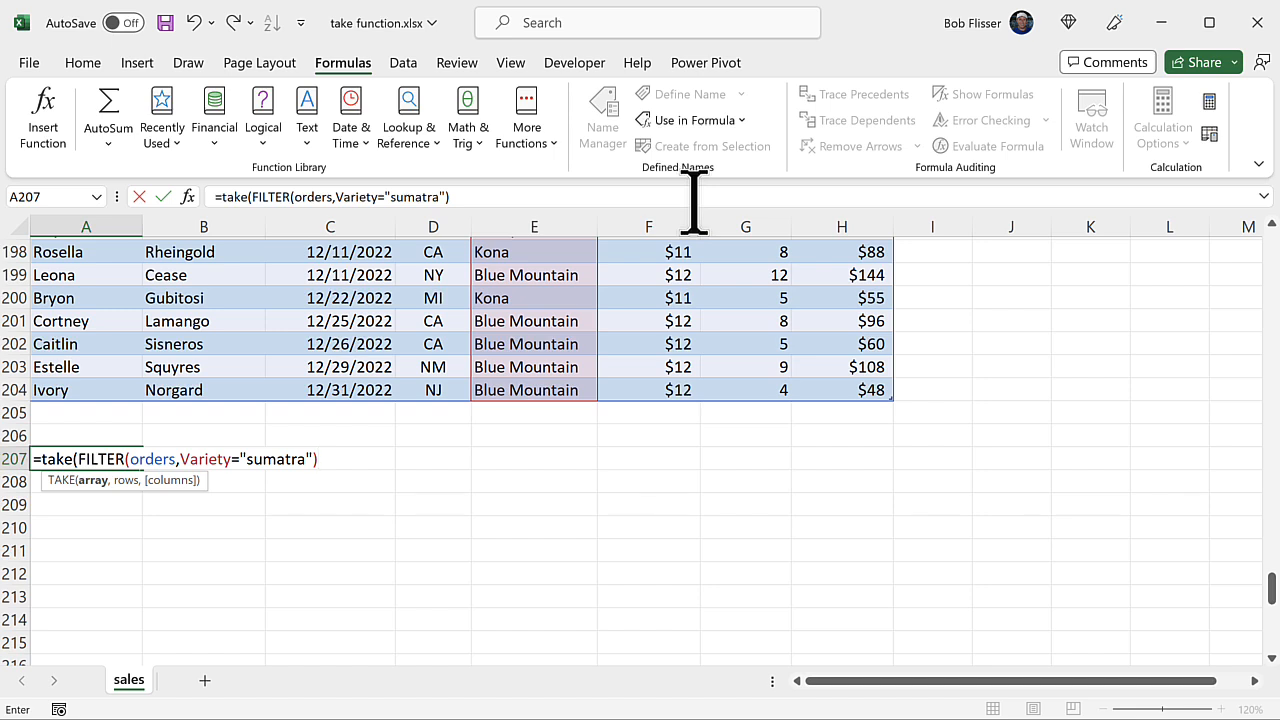
{"action": "type", "text": ",,"}
{"action": "type", "text": "4"}
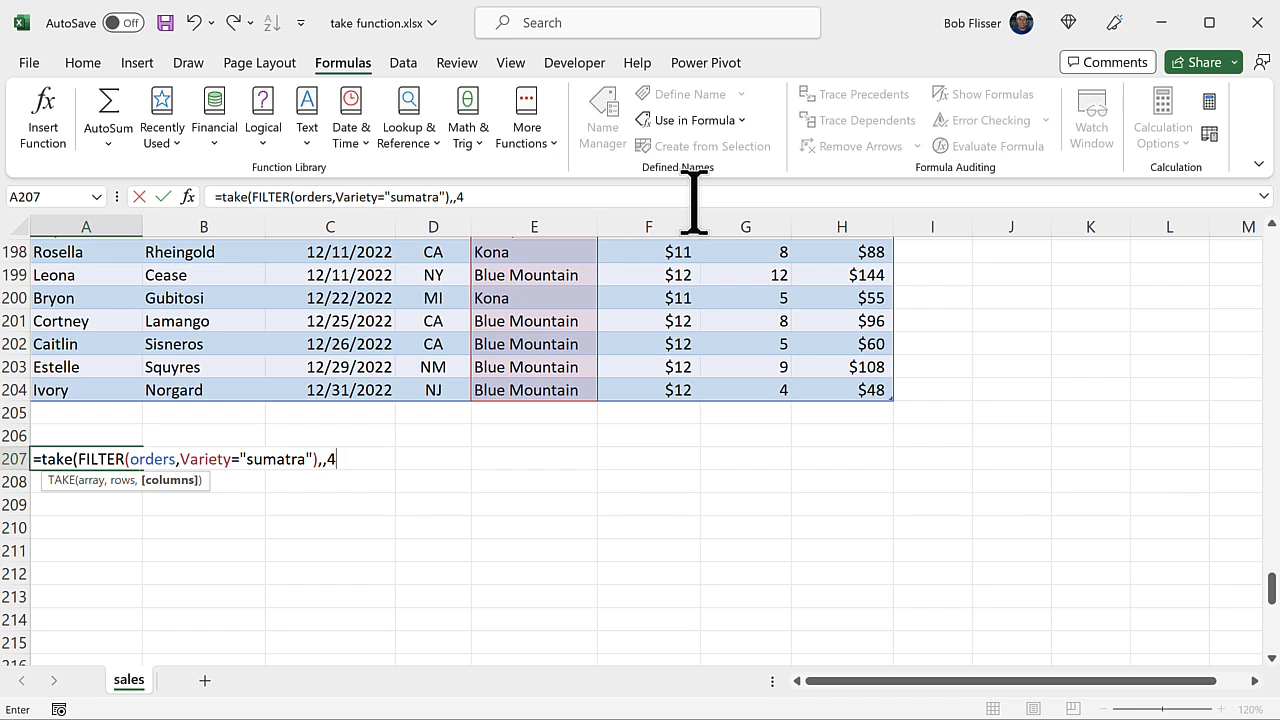
{"action": "type", "text": ")"}
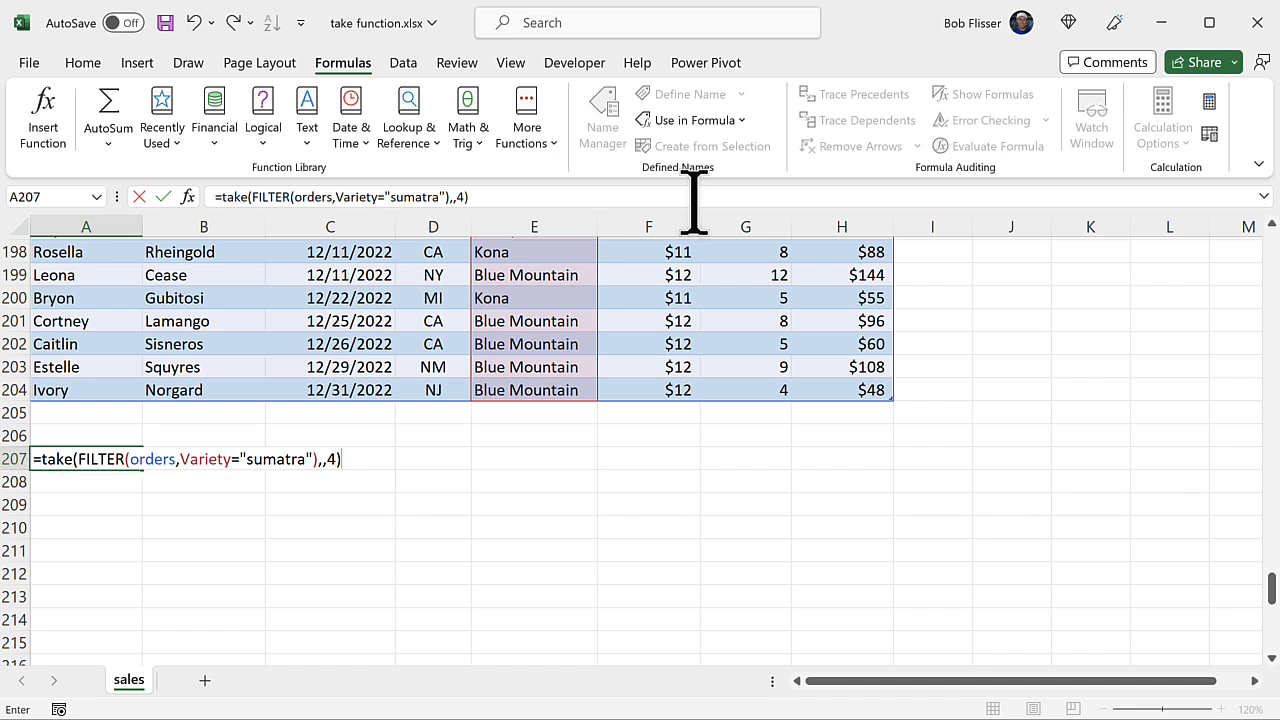
{"action": "key", "text": "Return"}
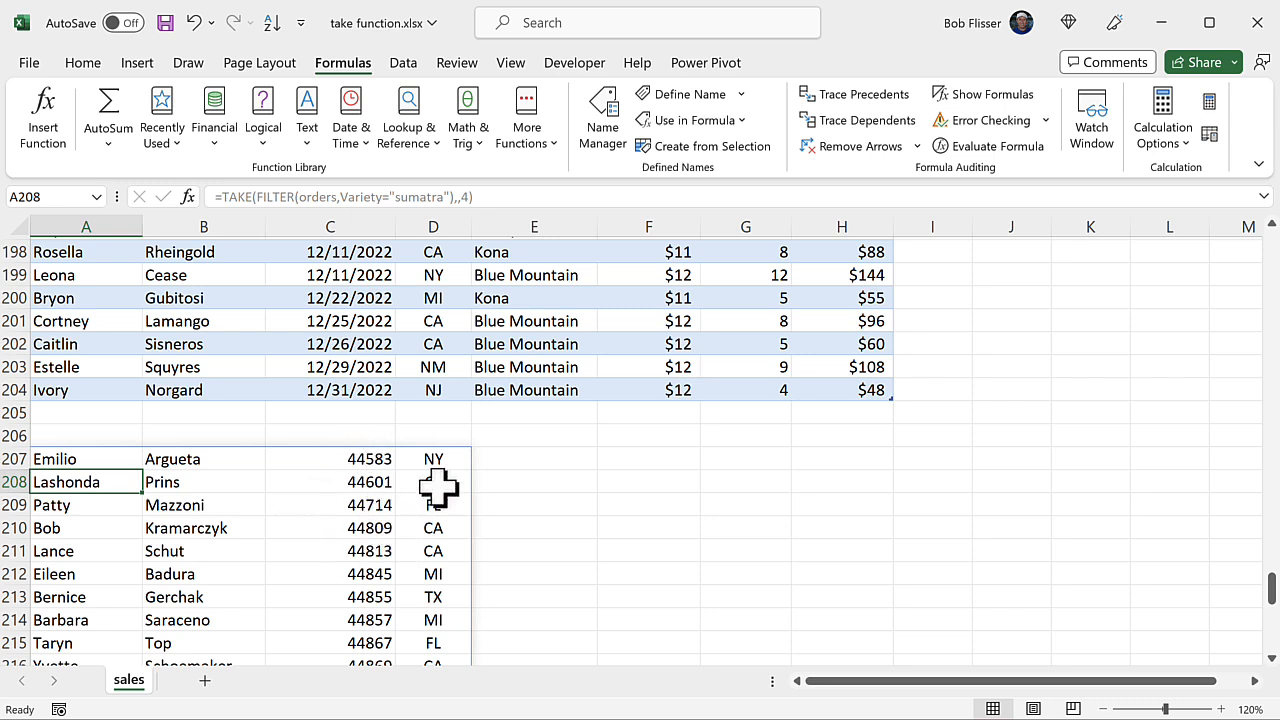
Format the serial numbers in C207:C217 of the TAKE results as Short Date.
{"action": "left_click", "coordinate": [333, 458]}
{"action": "scroll", "coordinate": [333, 458], "scroll_direction": "down", "scroll_amount": 1}
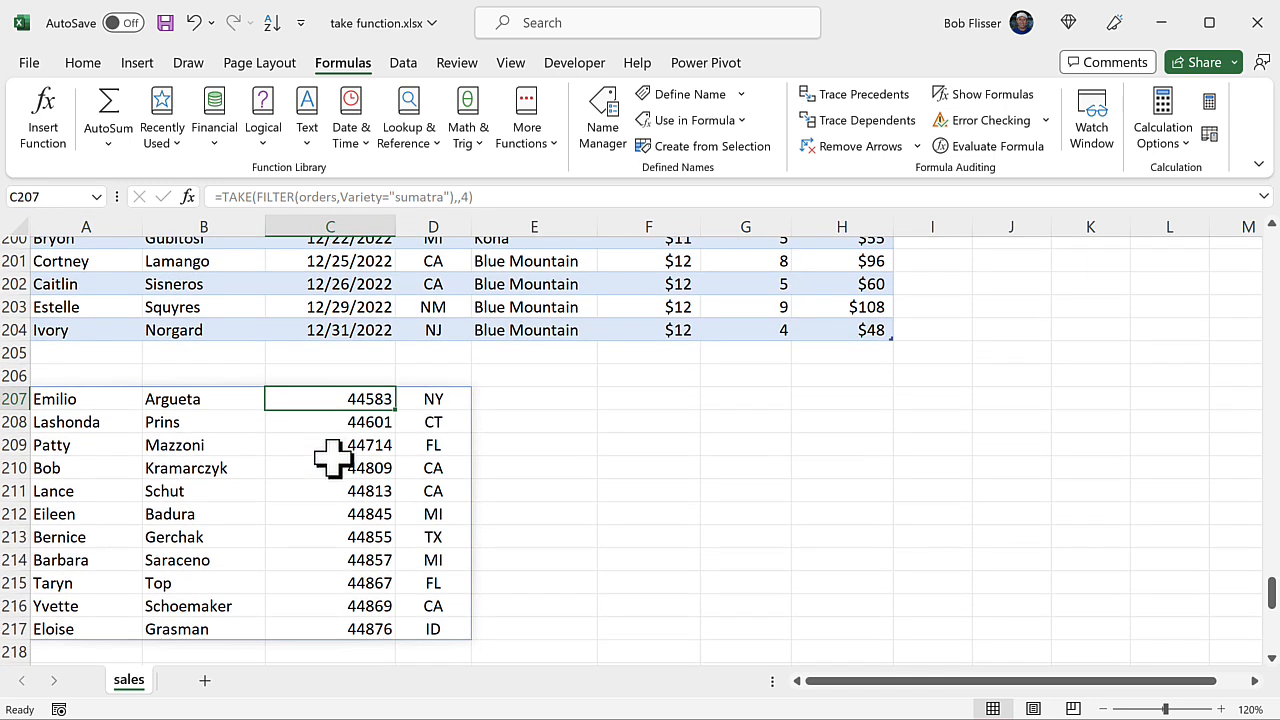
{"action": "key", "text": "ctrl+shift+Down"}
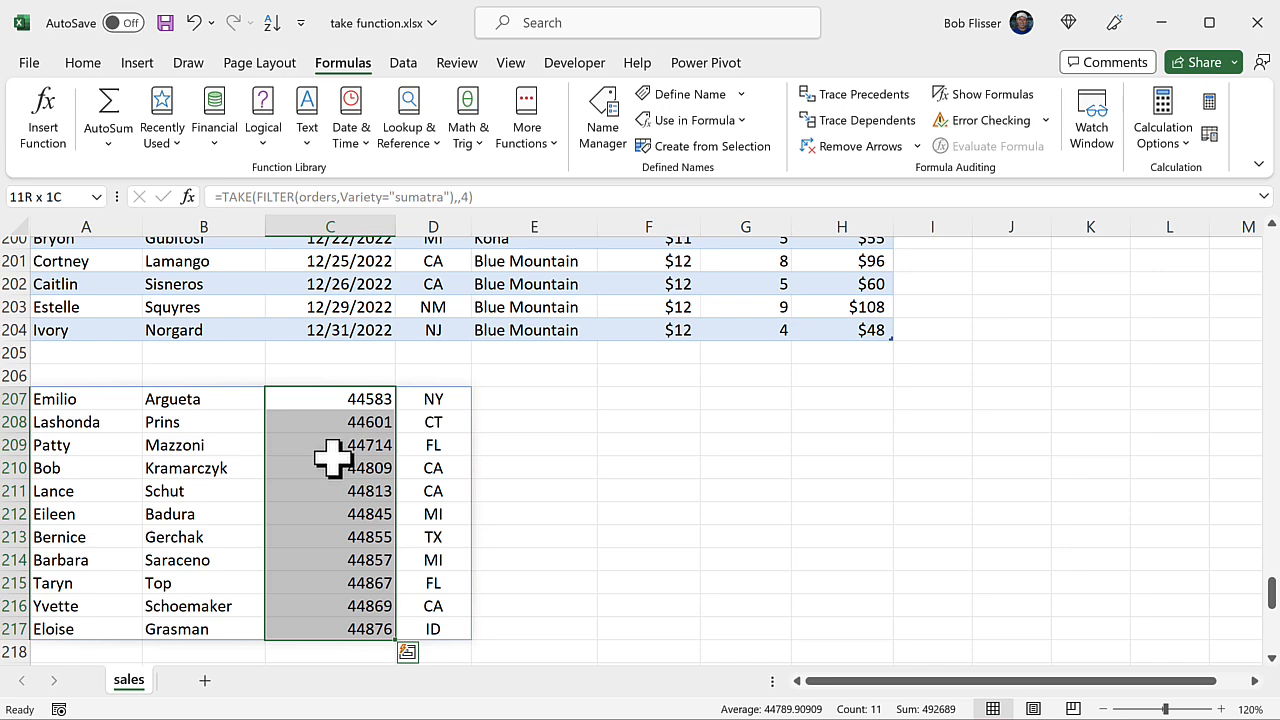
{"action": "left_click", "coordinate": [83, 63]}
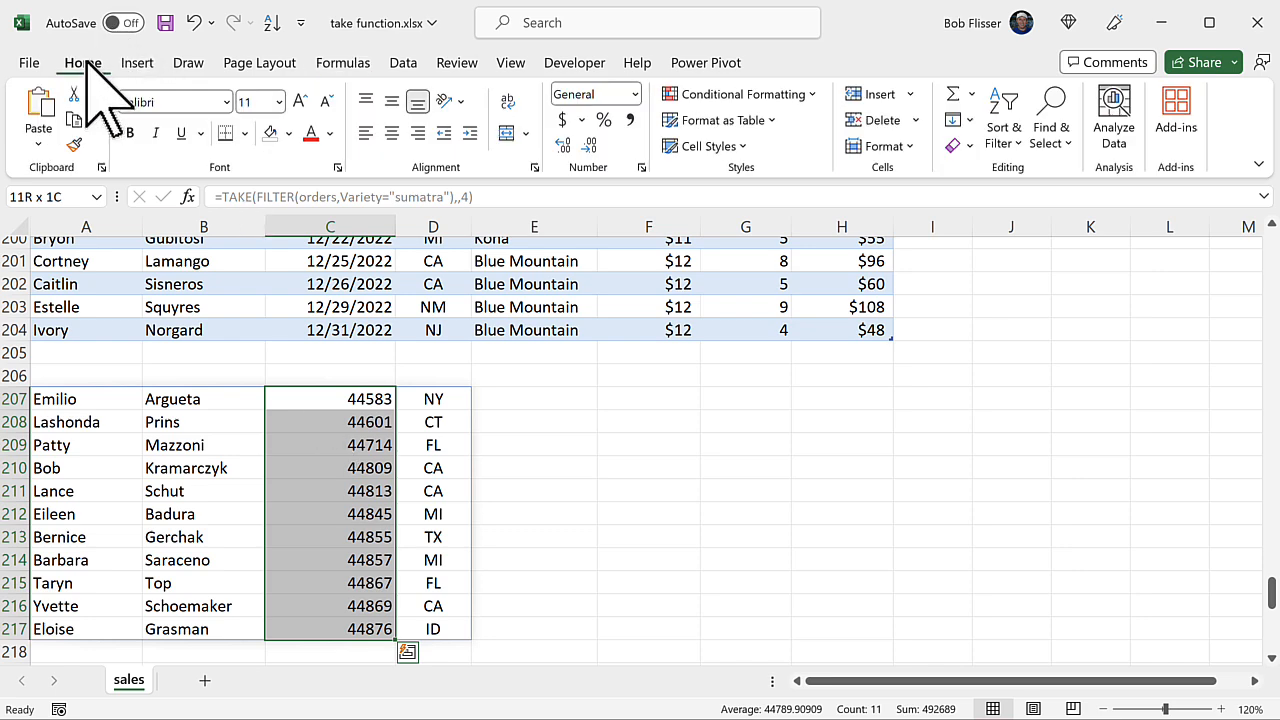
{"action": "left_click", "coordinate": [634, 94]}
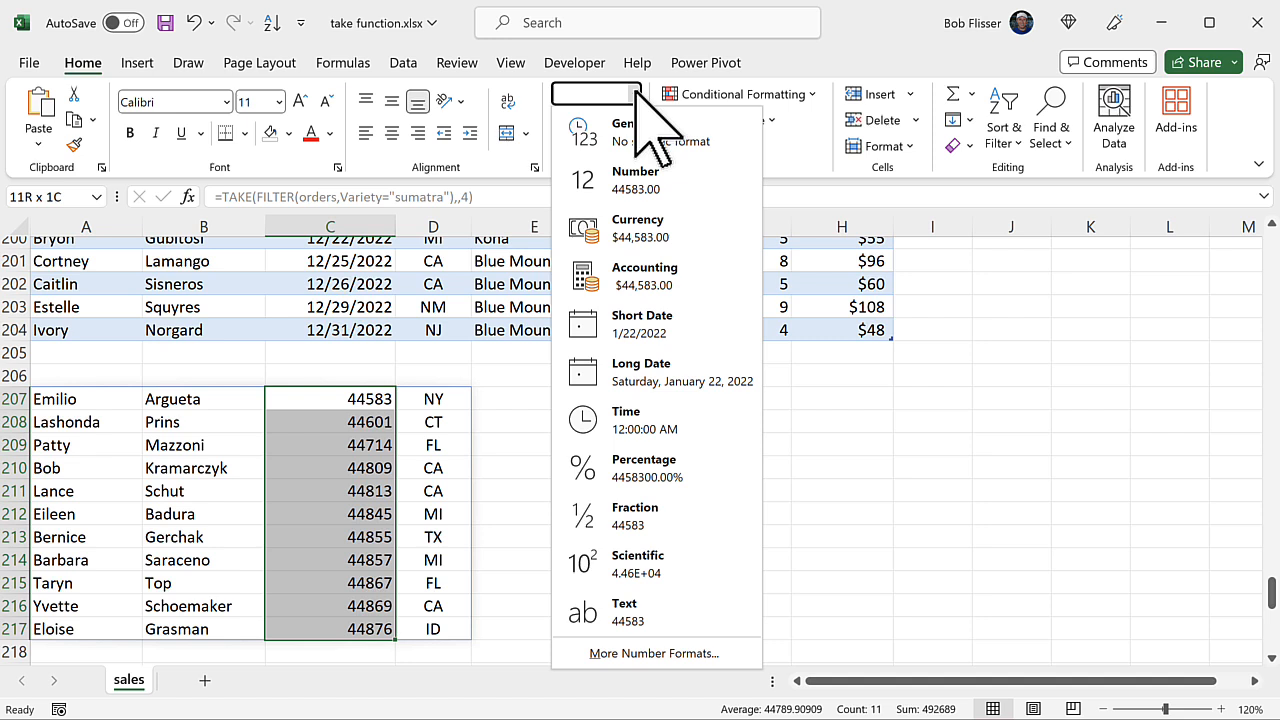
{"action": "left_click", "coordinate": [688, 320]}
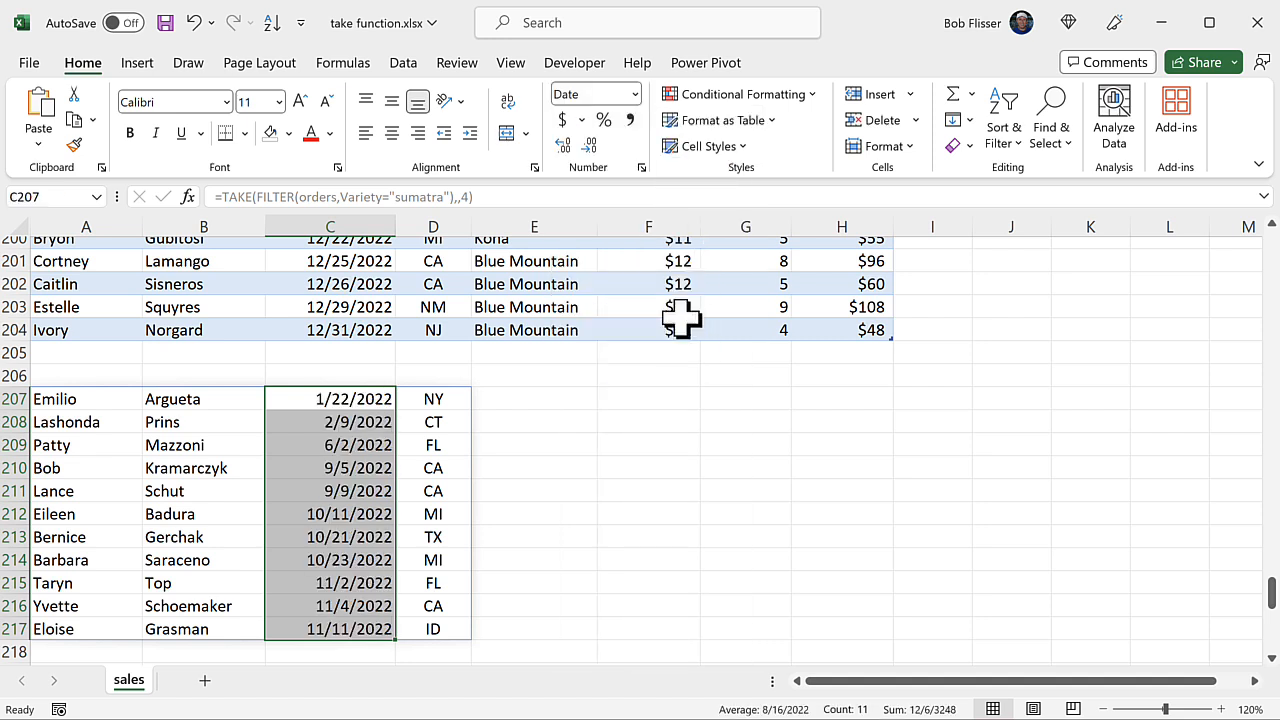
{"action": "left_click", "coordinate": [338, 405]}
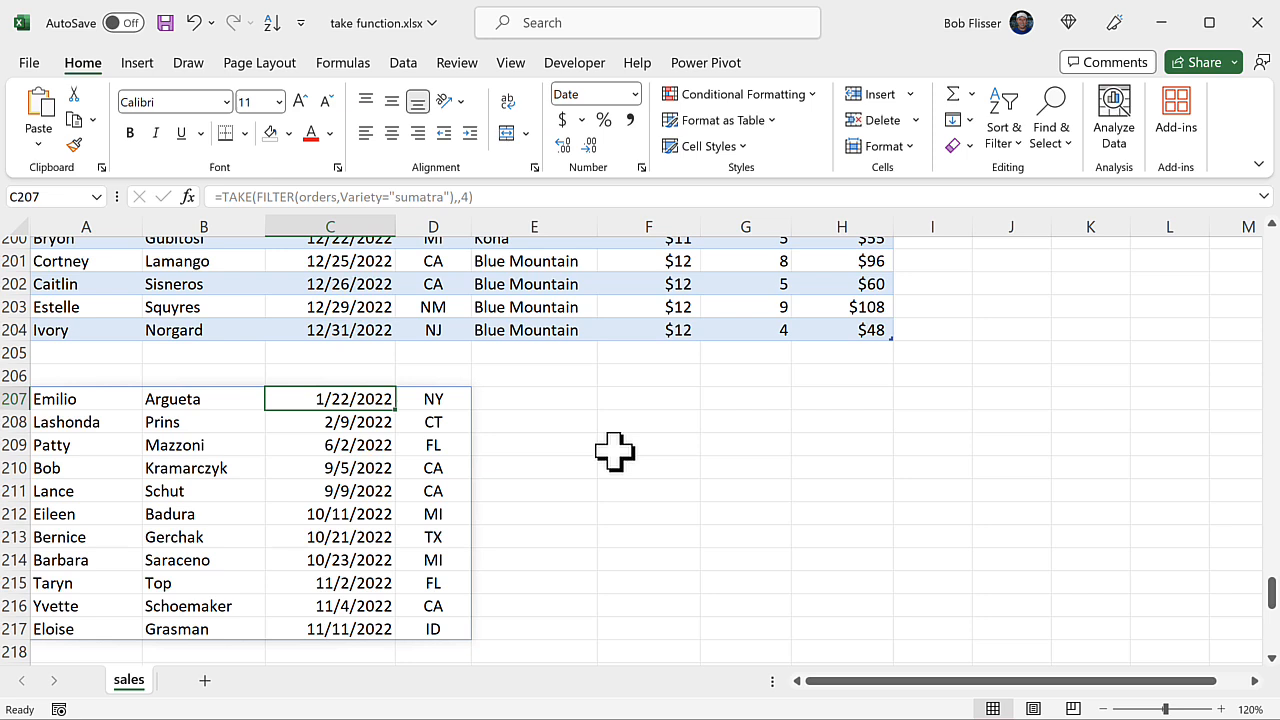
Change the columns argument of the TAKE formula in cell A207 to -4 to extract the last four columns of the Sumatra orders.
{"action": "left_click", "coordinate": [100, 399]}
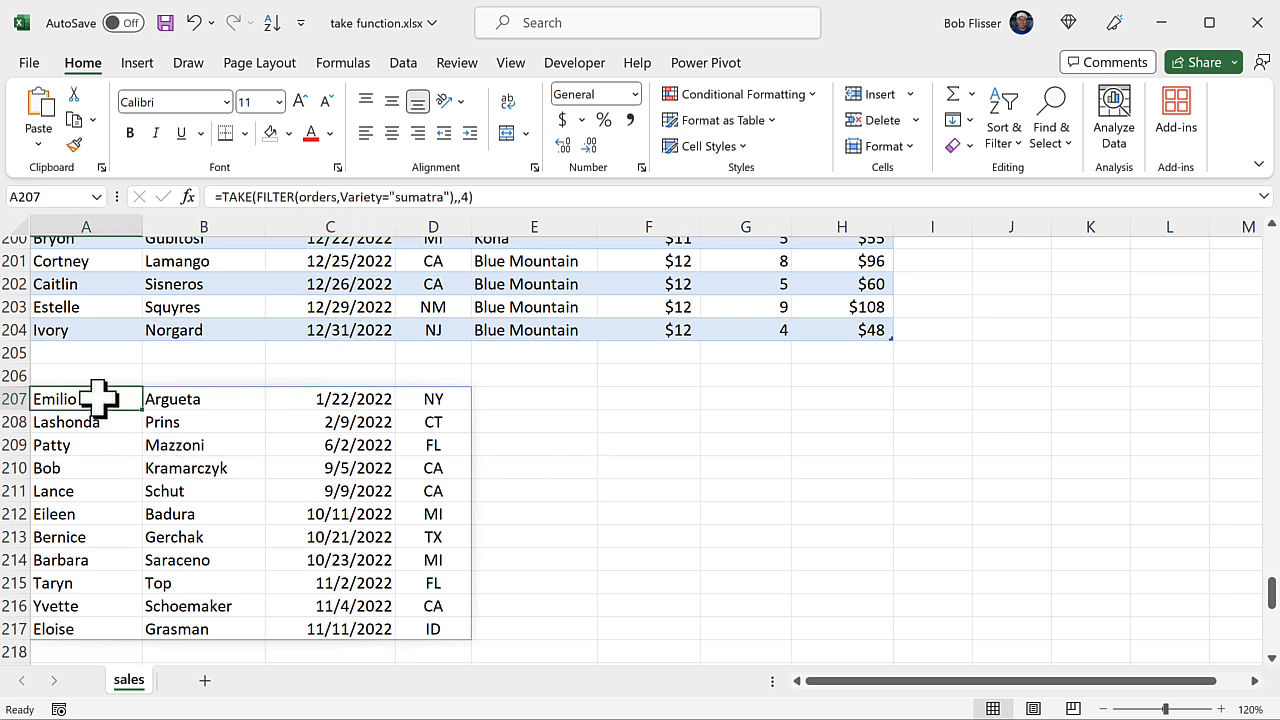
{"action": "double_click", "coordinate": [100, 399]}
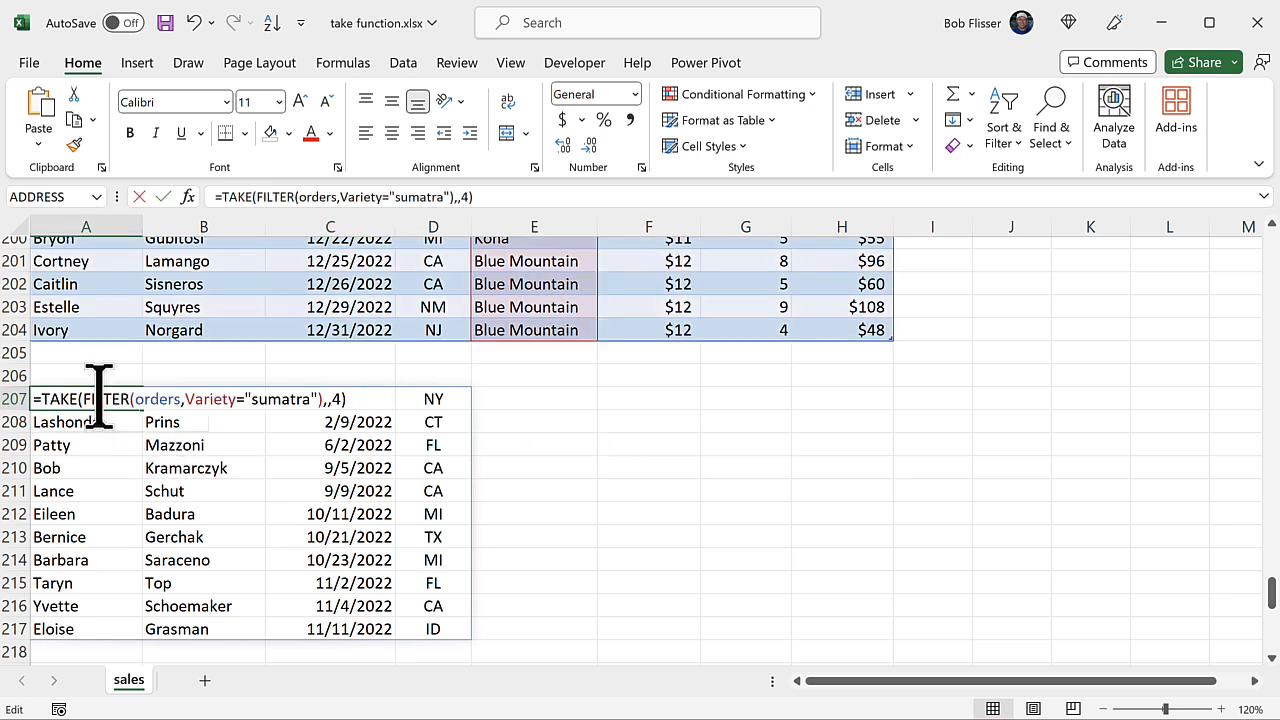
{"action": "left_click", "coordinate": [337, 396]}
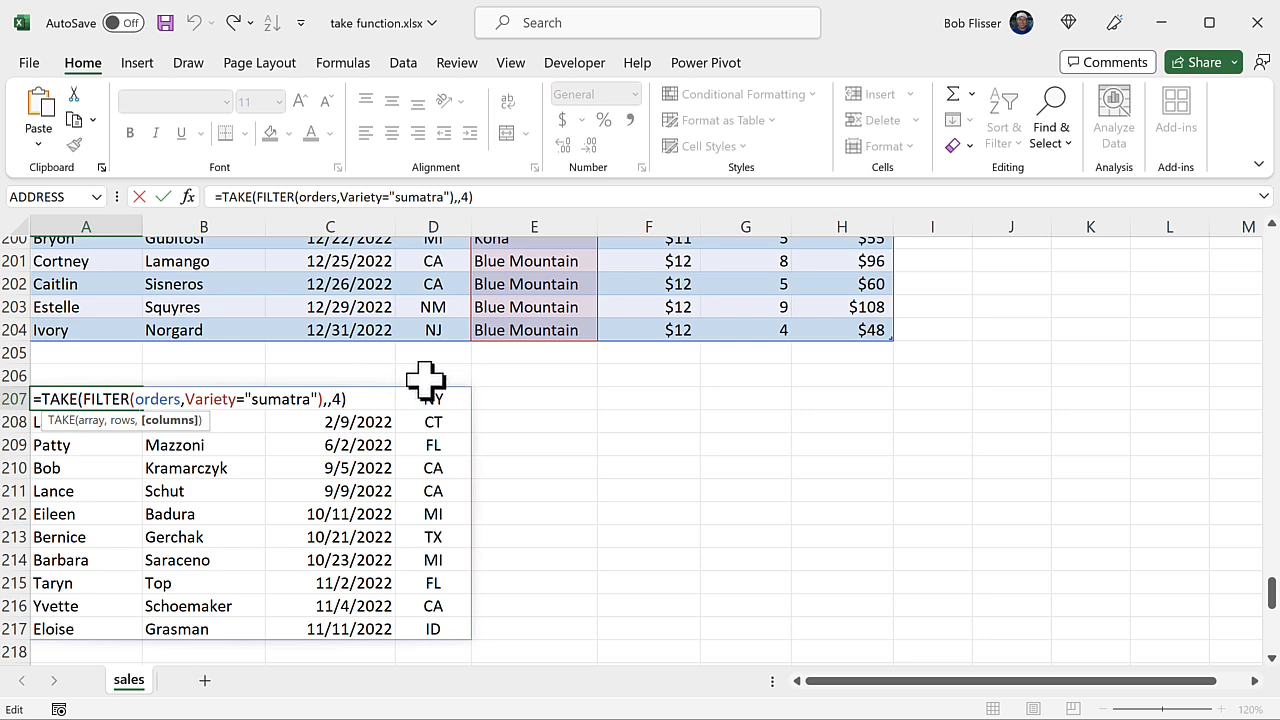
{"action": "key", "text": "Return"}
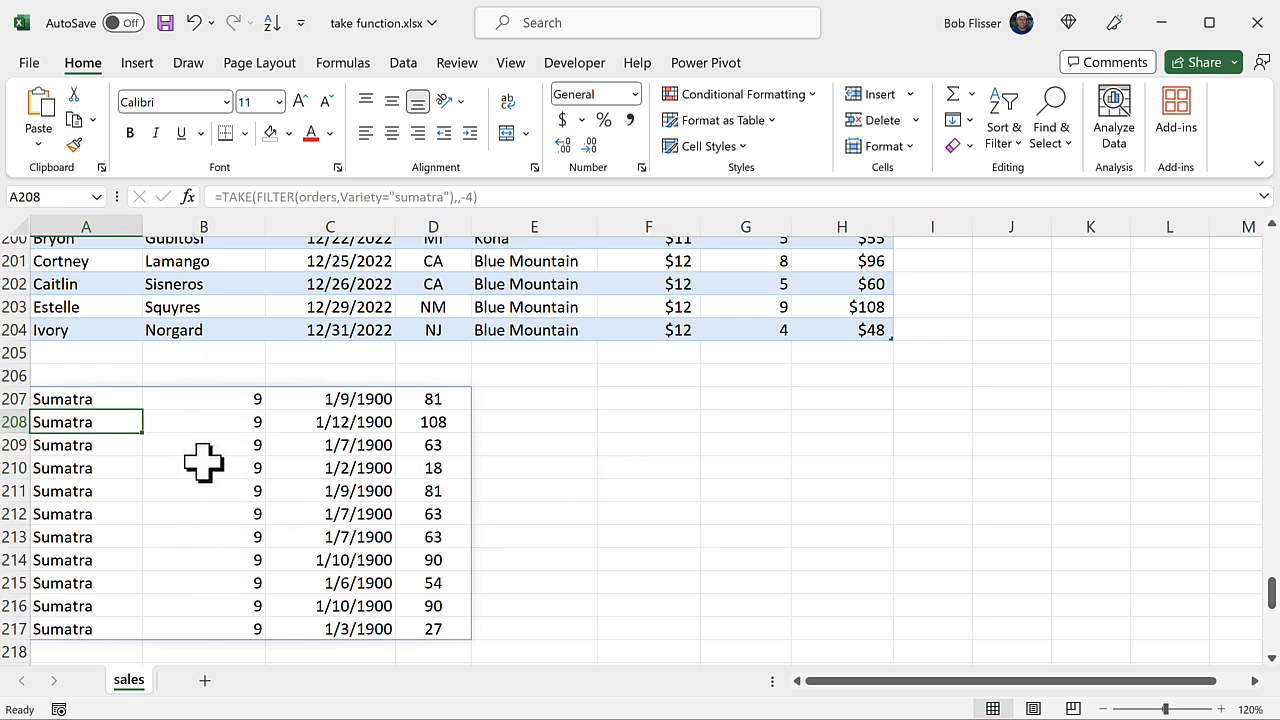
Set the number format of the quantities in C207:C217 to General.
{"action": "left_click", "coordinate": [361, 402]}
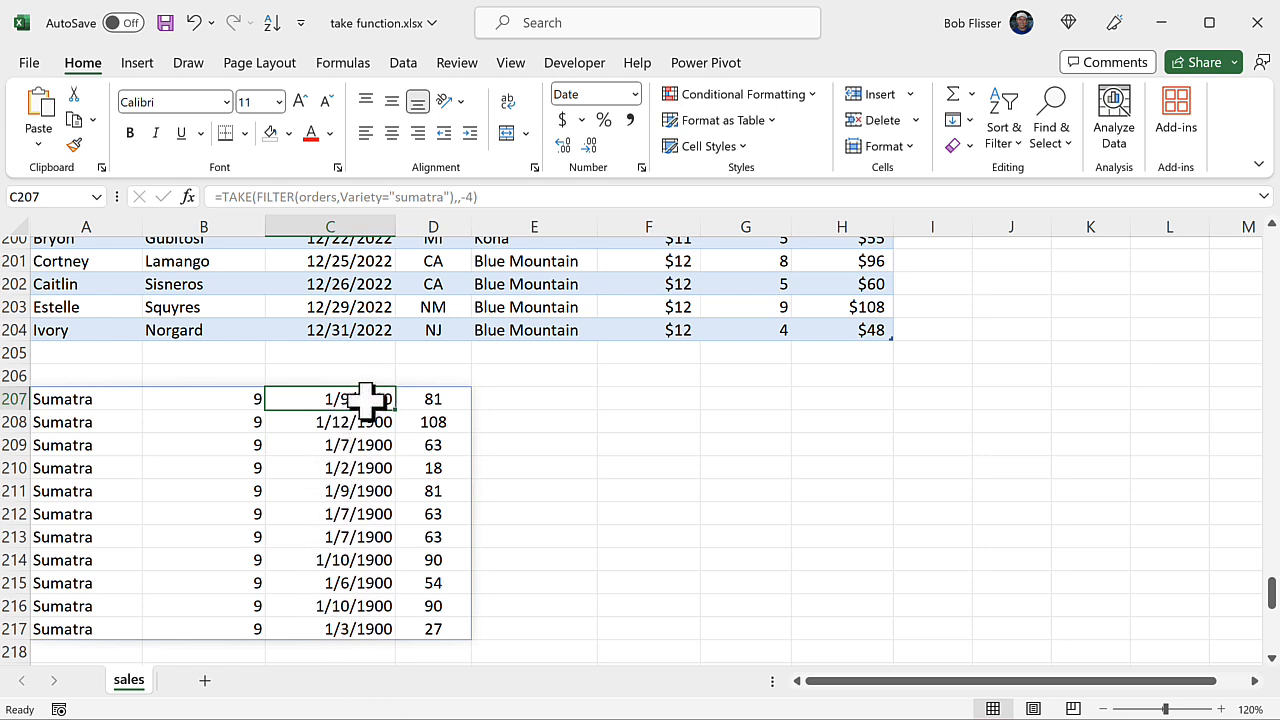
{"action": "left_click_drag", "start_coordinate": [366, 400], "coordinate": [357, 628]}
{"action": "left_click", "coordinate": [634, 94]}
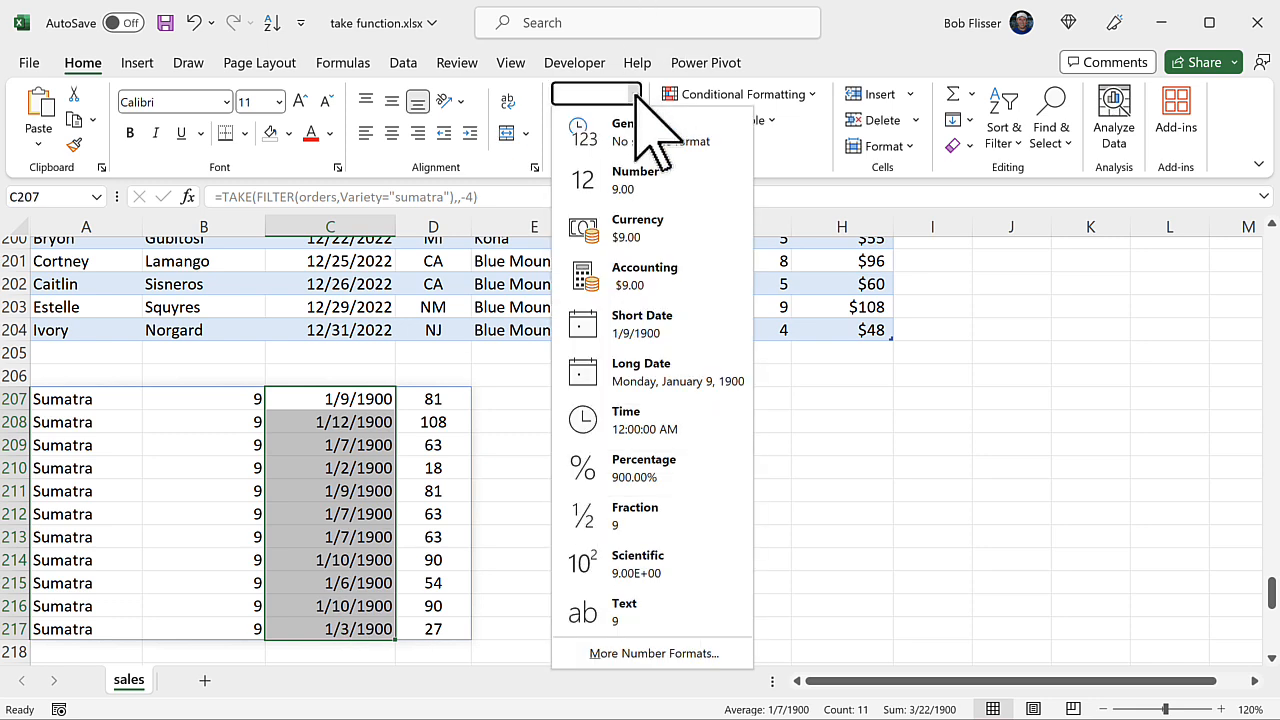
{"action": "left_click", "coordinate": [672, 125]}
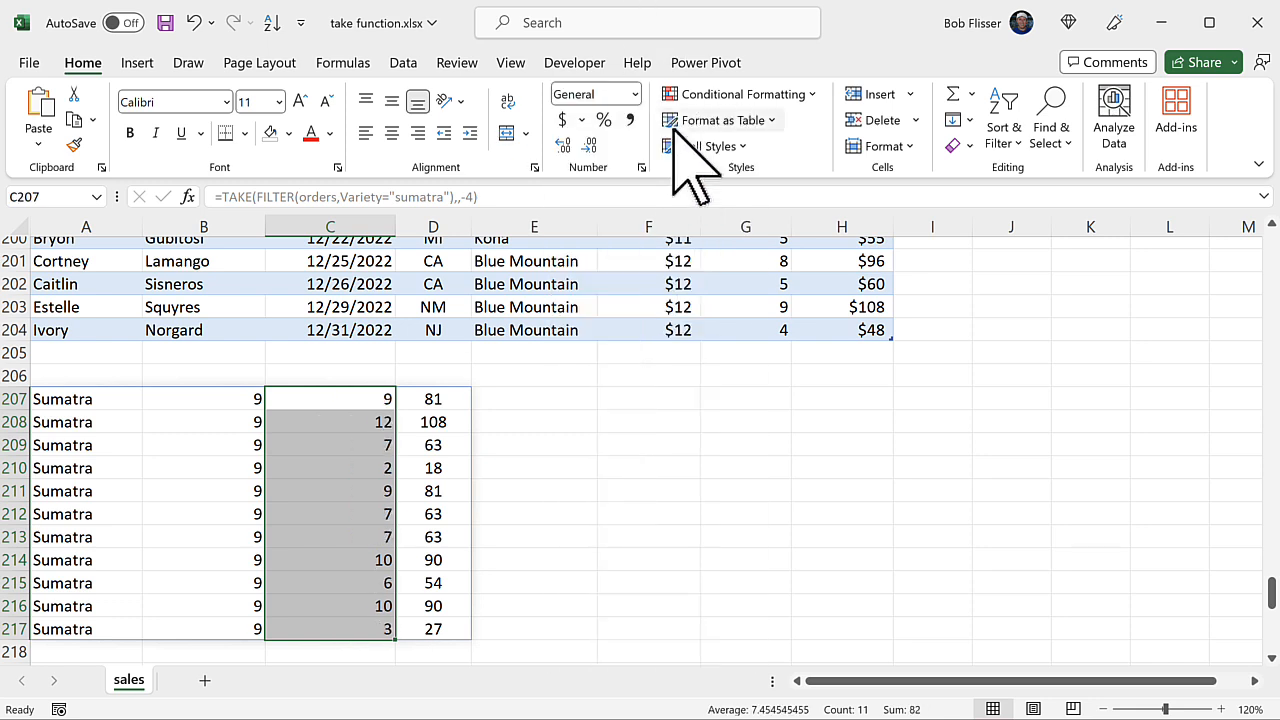
{"action": "left_click", "coordinate": [372, 452]}
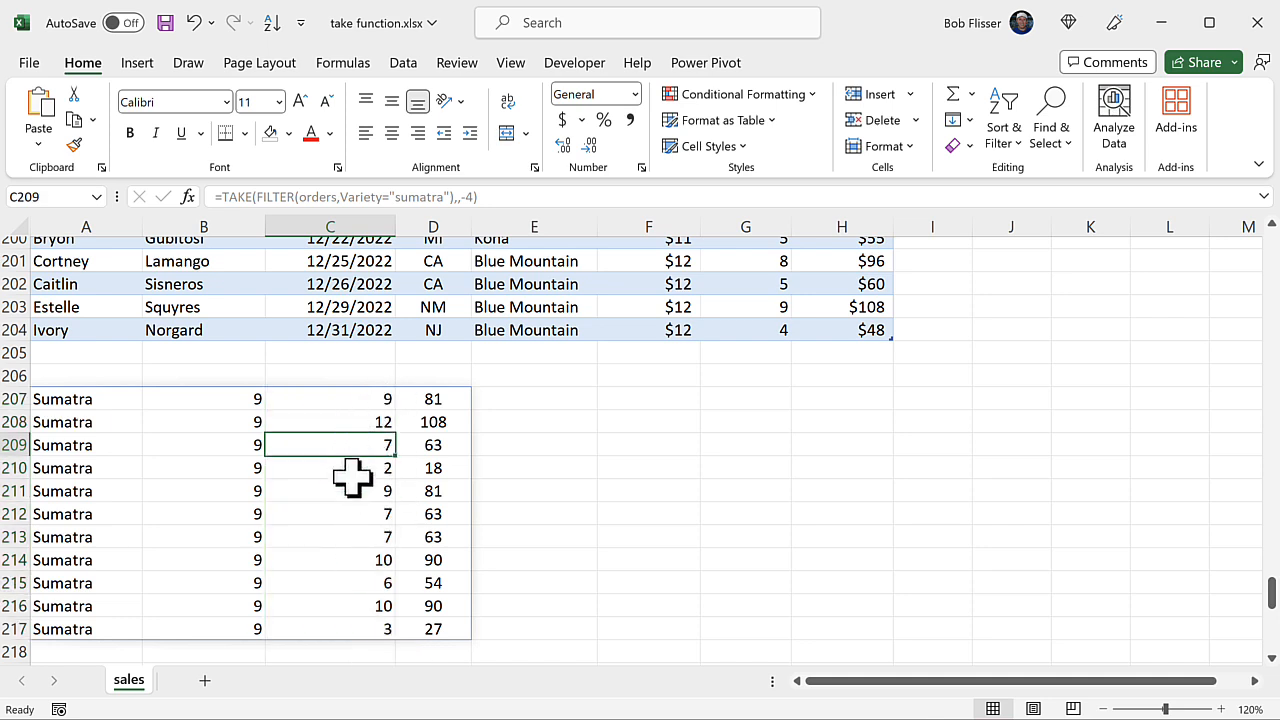